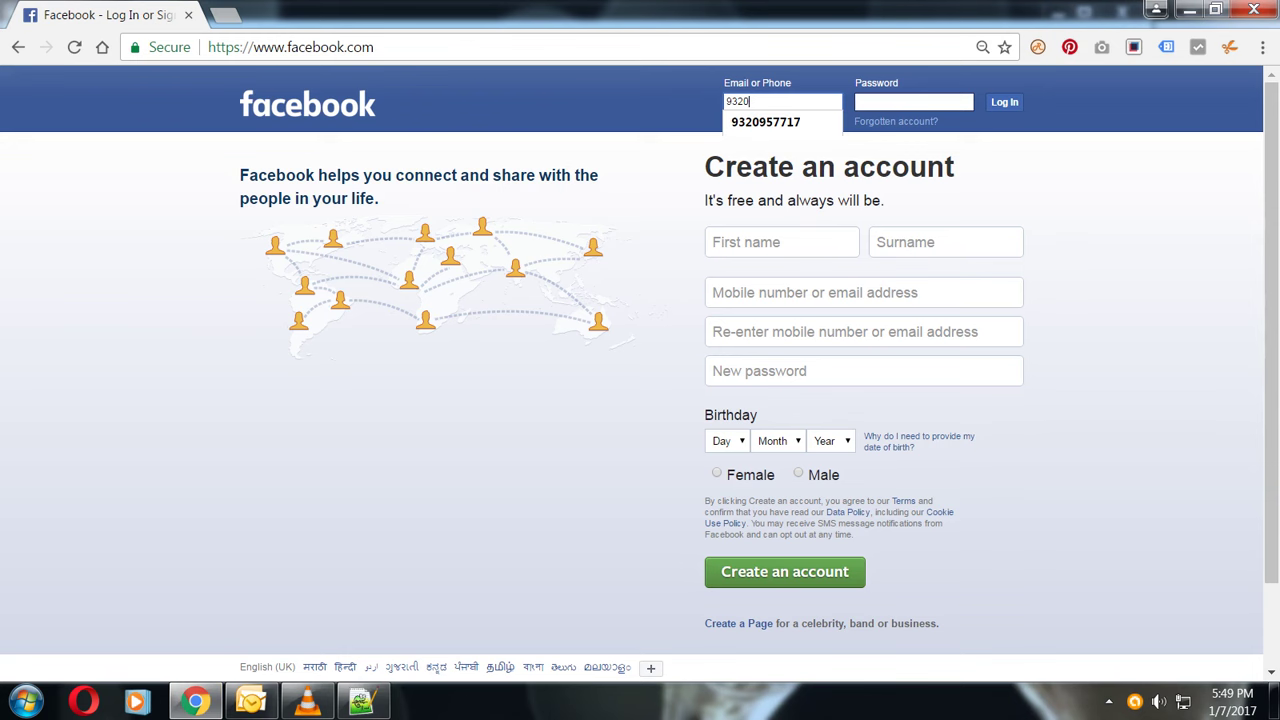
- Log in to Facebook with the account's phone number and password
{"action": "type", "text": "957717"}
{"action": "left_click", "coordinate": [913, 101]}
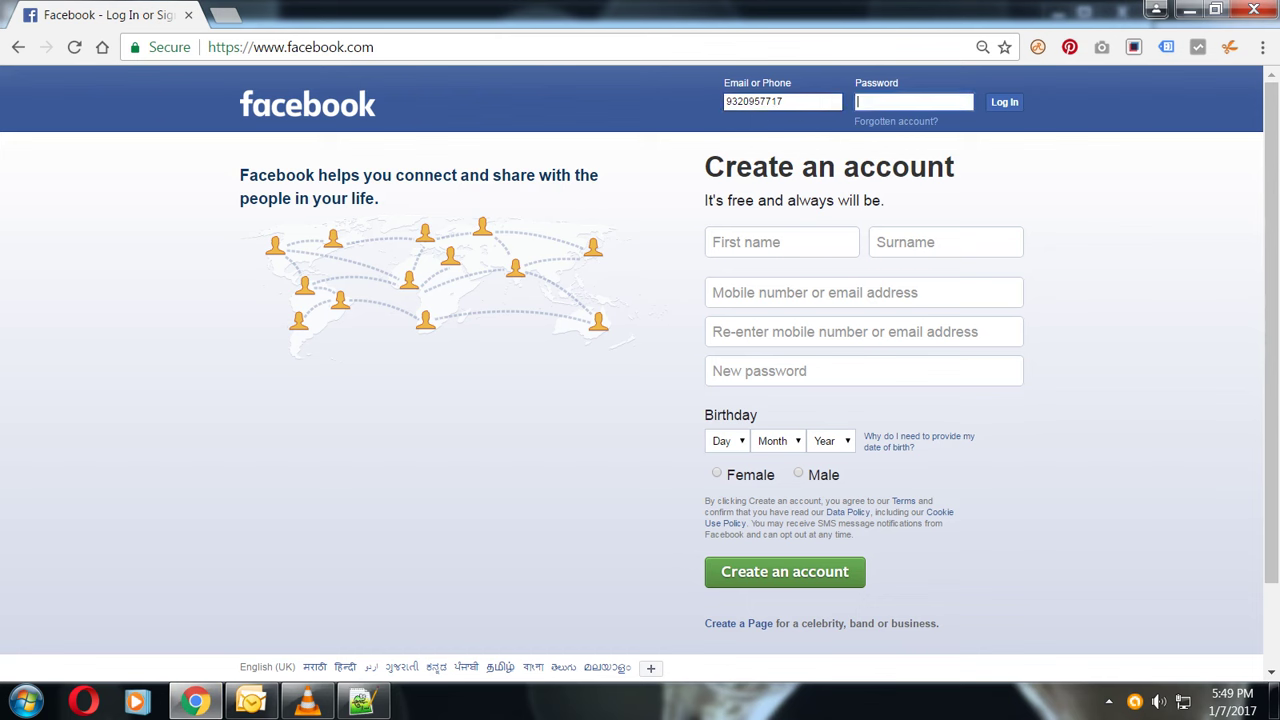
{"action": "type", "text": "********"}
{"action": "key", "text": "Return"}
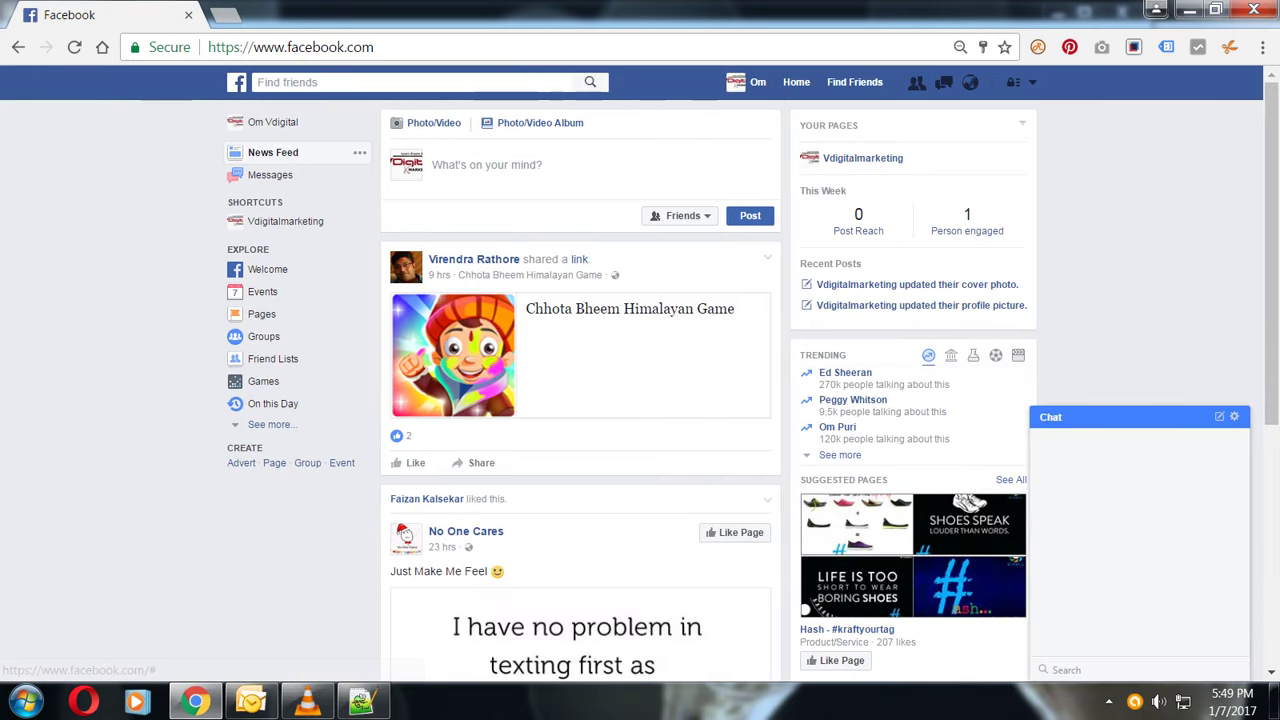
- Choose Create Page from the account dropdown in the top bar
{"action": "left_click", "coordinate": [1033, 82]}
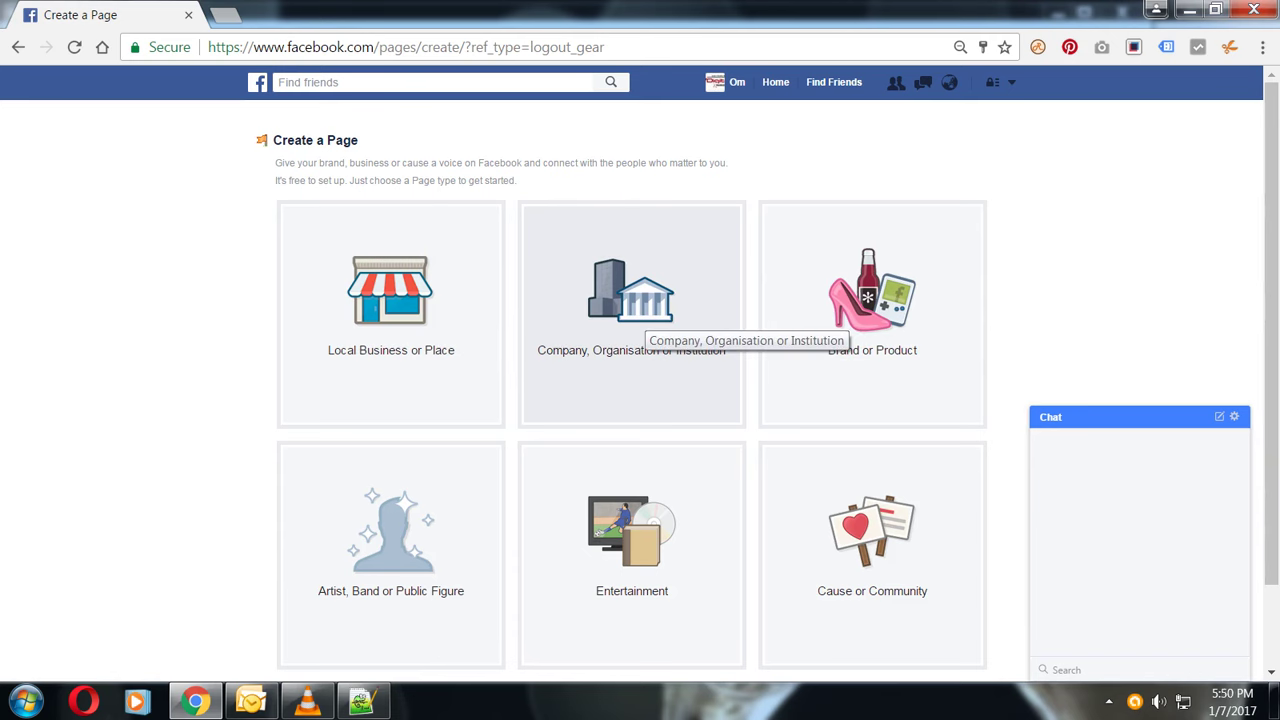
- Pick the Company, Organisation or Institution page type and set its category to Company
{"action": "left_click", "coordinate": [640, 318]}
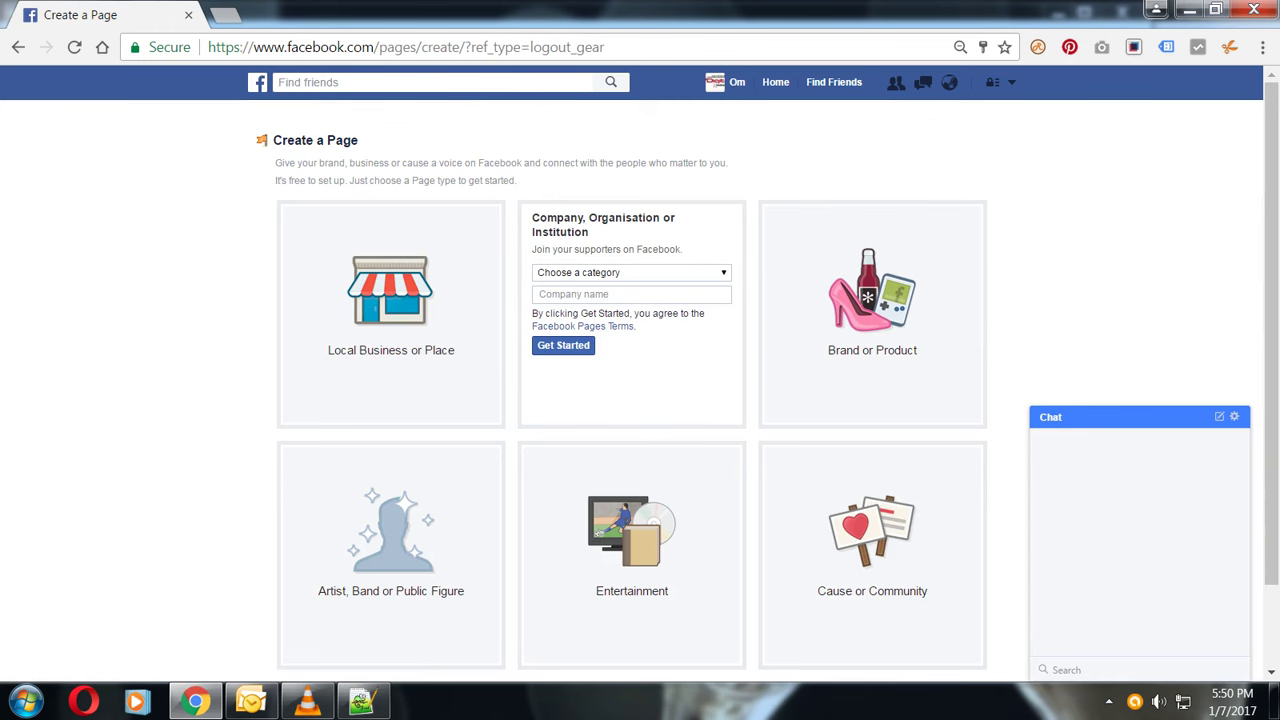
{"action": "left_click", "coordinate": [630, 272]}
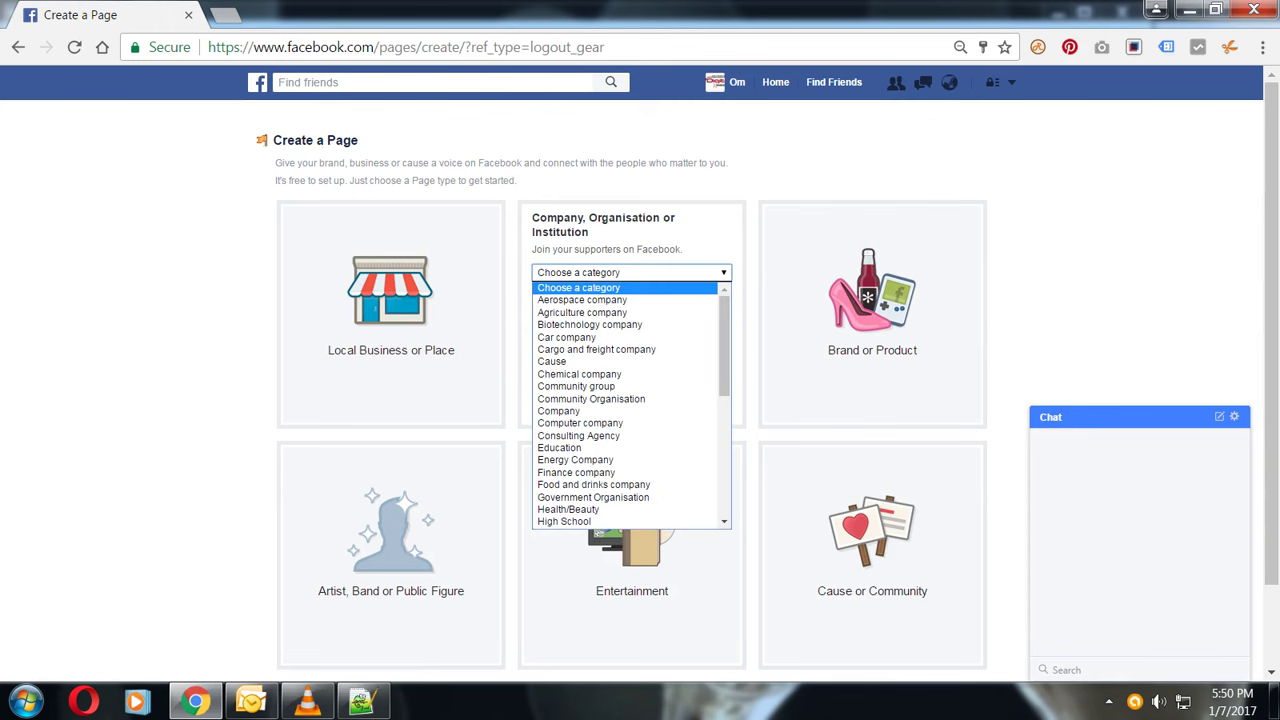
{"action": "left_click", "coordinate": [630, 272]}
{"action": "left_click", "coordinate": [630, 272]}
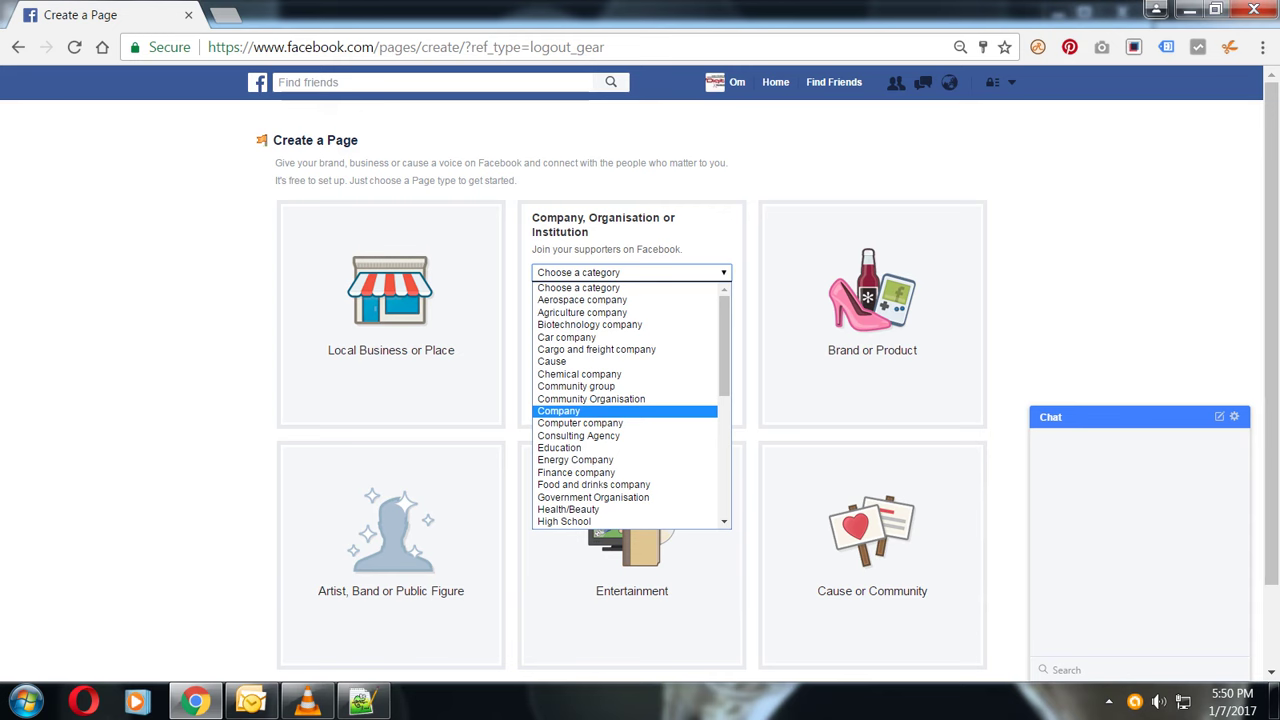
{"action": "key", "text": "Down"}
{"action": "key", "text": "Down"}
{"action": "key", "text": "Down"}
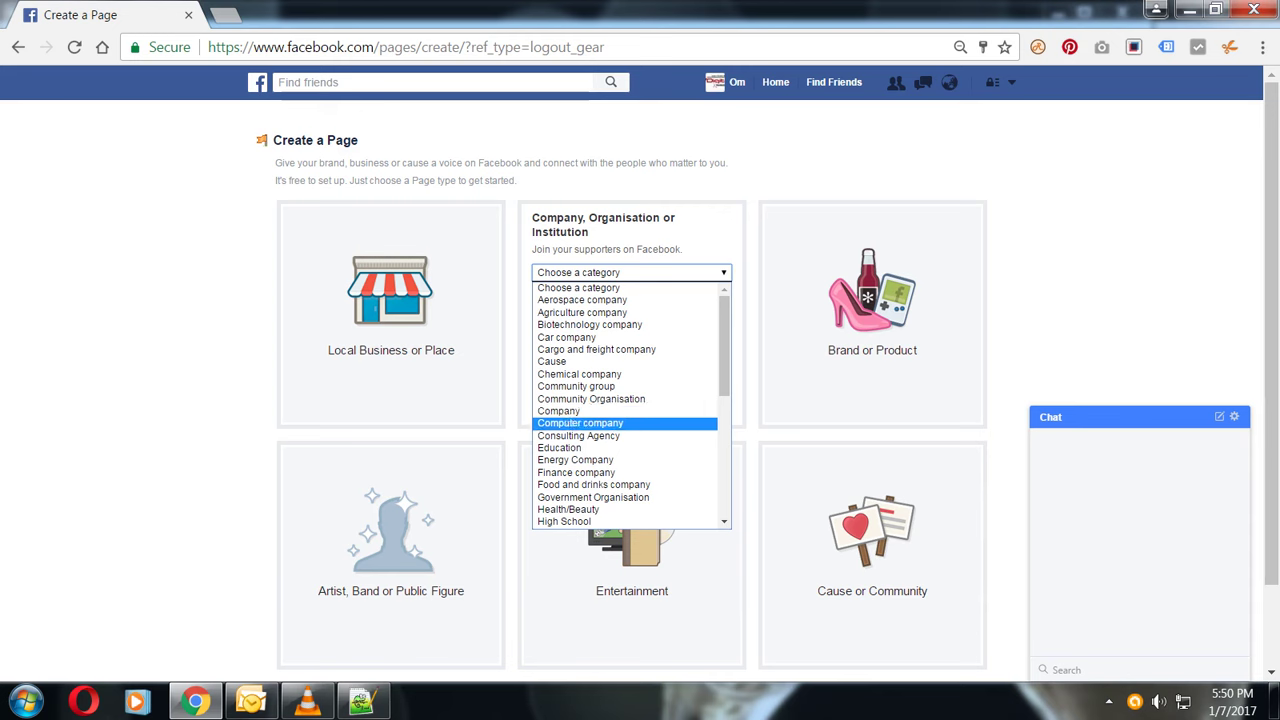
{"action": "key", "text": "Return"}
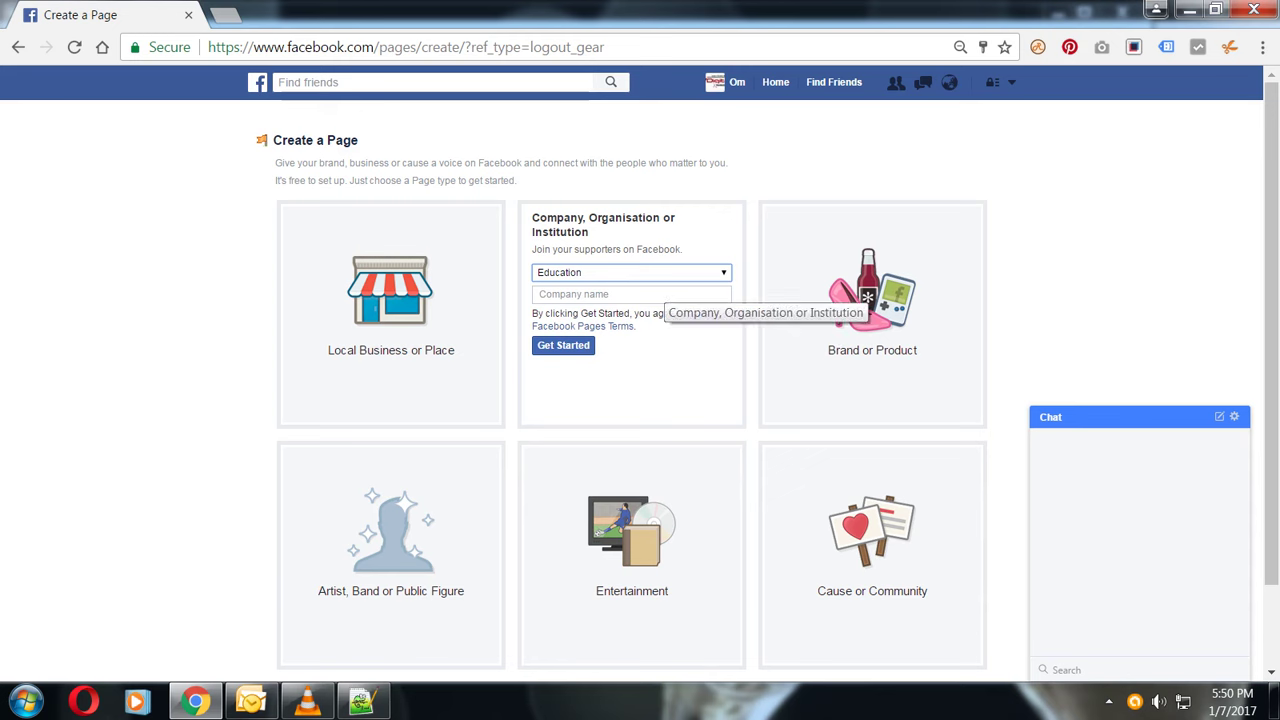
{"action": "key", "text": "alt+Down"}
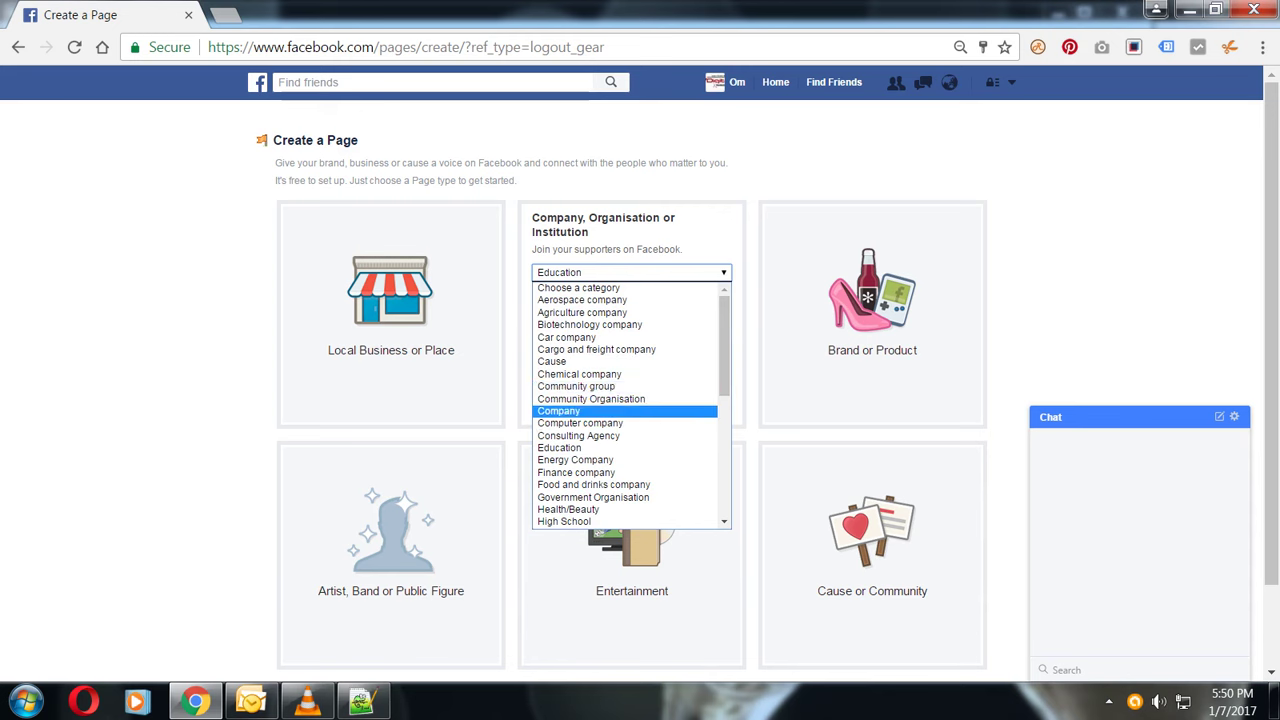
{"action": "key", "text": "Return"}
- Name the page 'Web Designer Company' and create it
{"action": "left_click", "coordinate": [631, 294]}
{"action": "type", "text": "Web"}
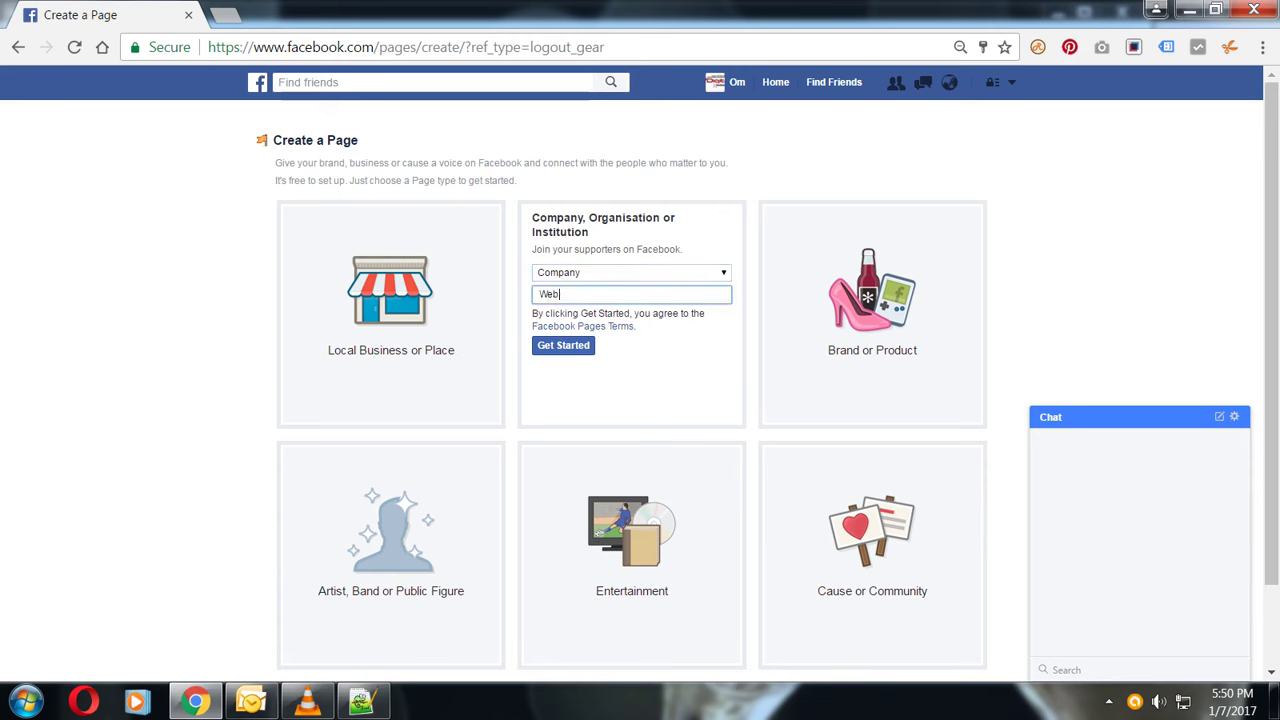
{"action": "type", "text": " Designer company"}
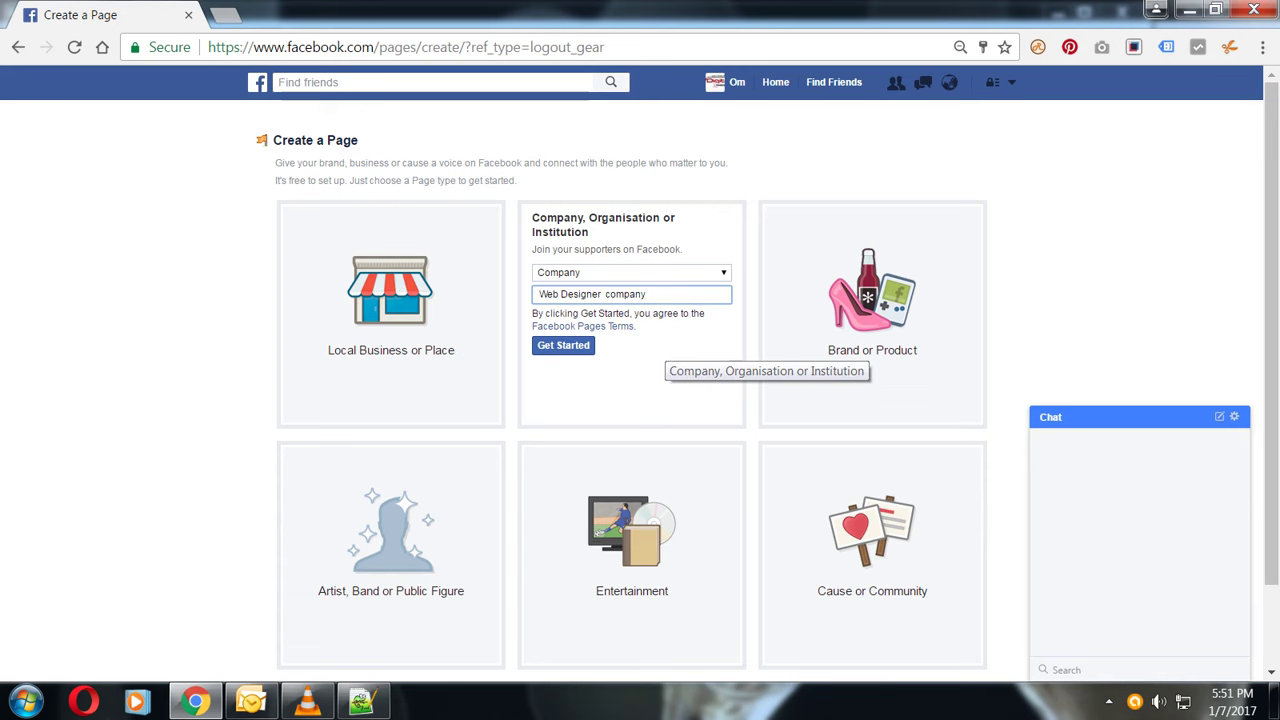
{"action": "left_click", "coordinate": [605, 294]}
{"action": "key", "text": "Delete"}
{"action": "type", "text": "C"}
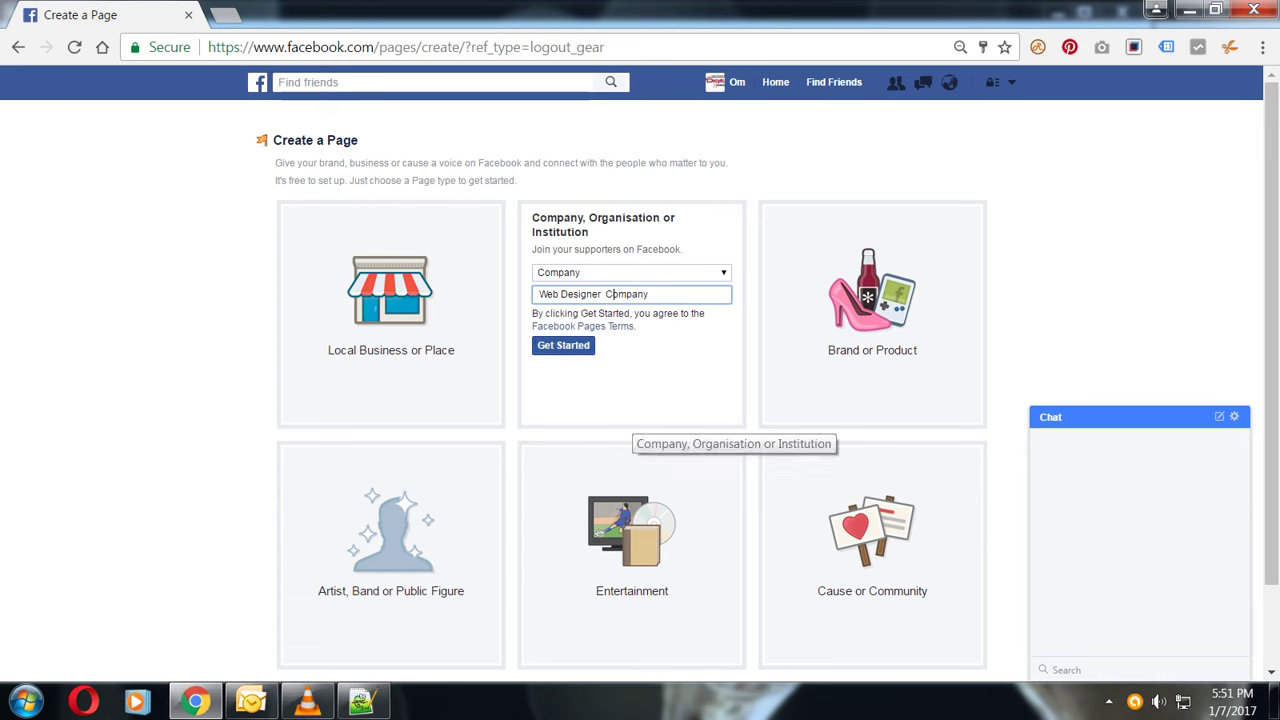
{"action": "key", "text": "Return"}
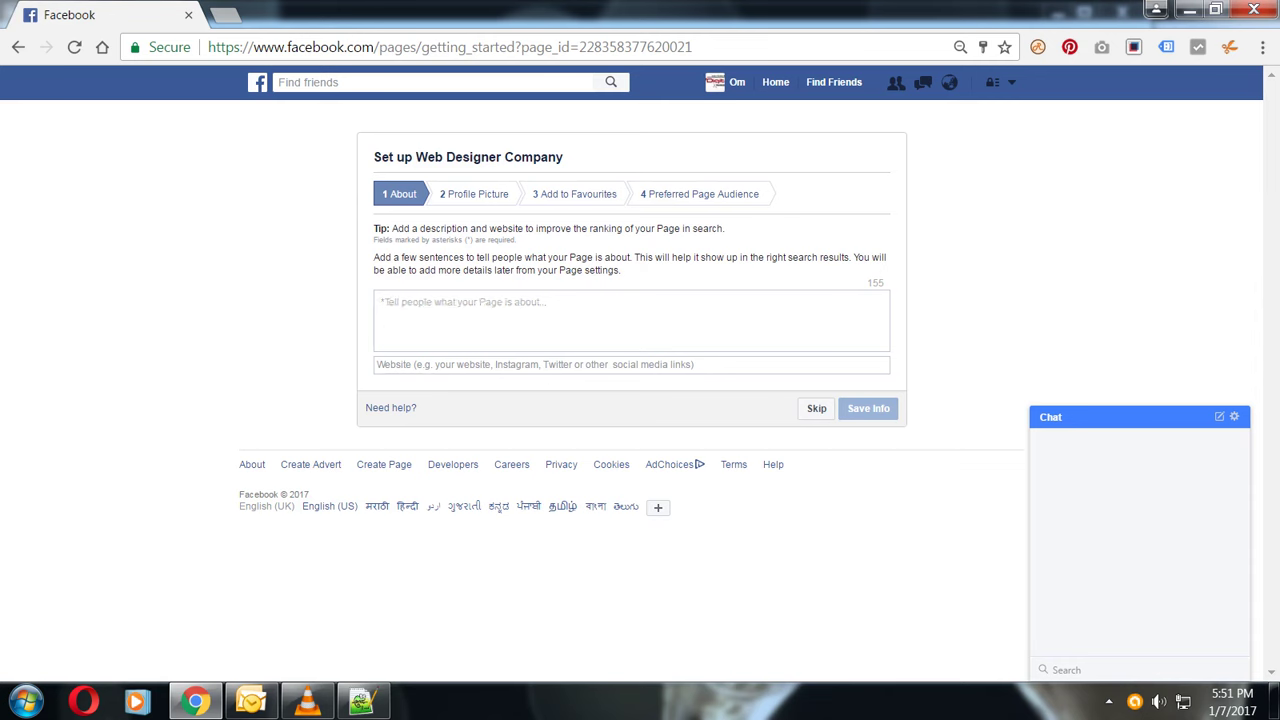
- Save the About description 'we develop all kinds of website and web application'
{"action": "type", "text": "we"}
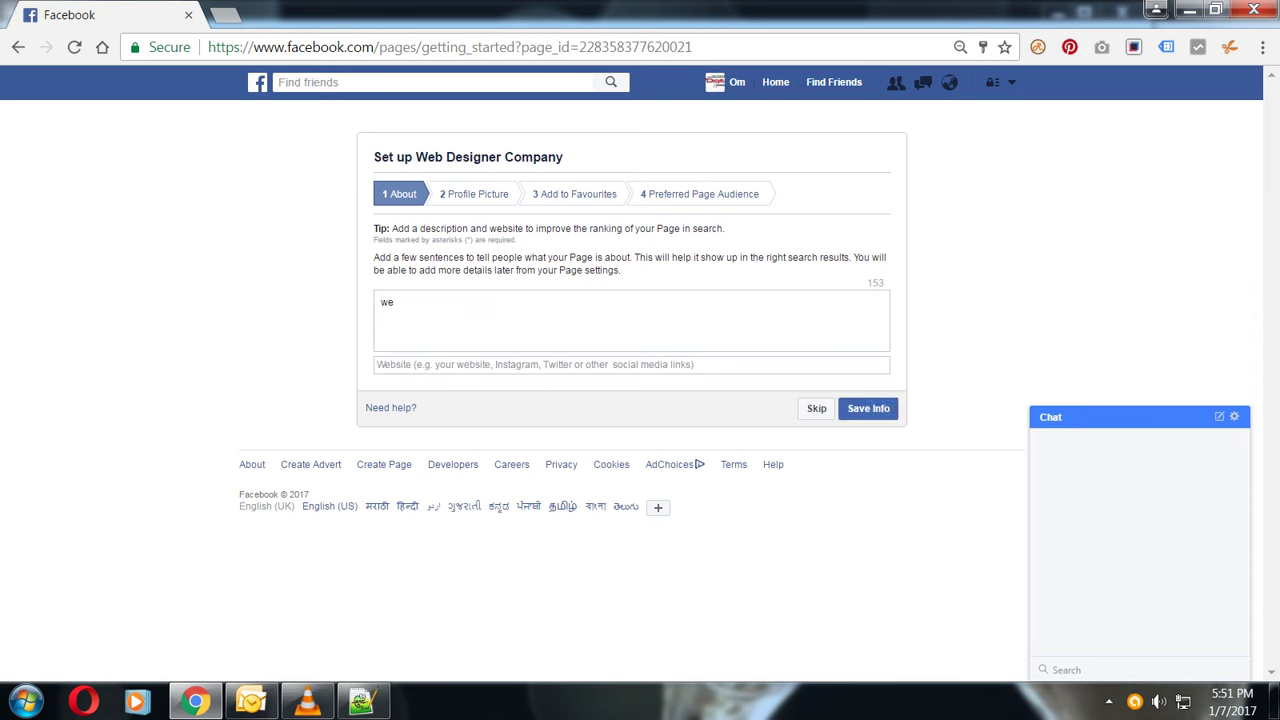
{"action": "type", "text": "  develop"}
{"action": "type", "text": "and"}
{"action": "key", "text": "BackSpace"}
{"action": "key", "text": "BackSpace"}
{"action": "key", "text": "BackSpace"}
{"action": "type", "text": "all  kinds of website and web ap"}
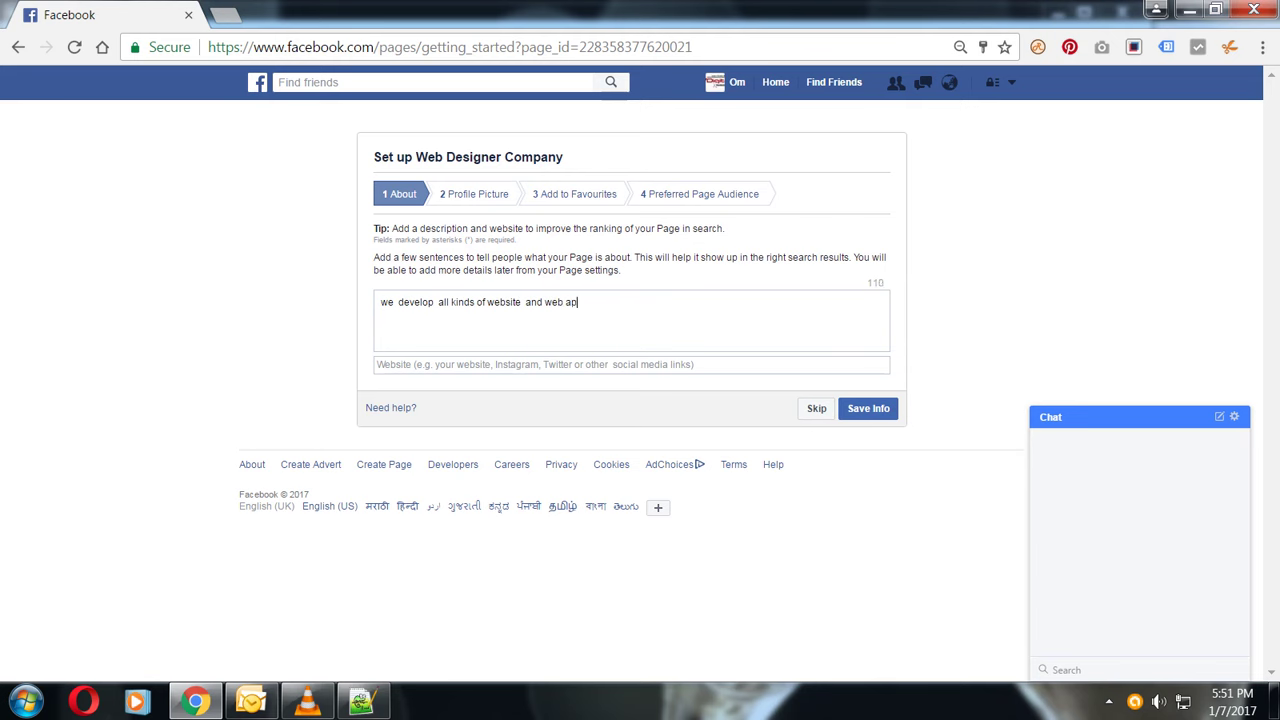
{"action": "type", "text": "plication"}
{"action": "left_click", "coordinate": [868, 408]}
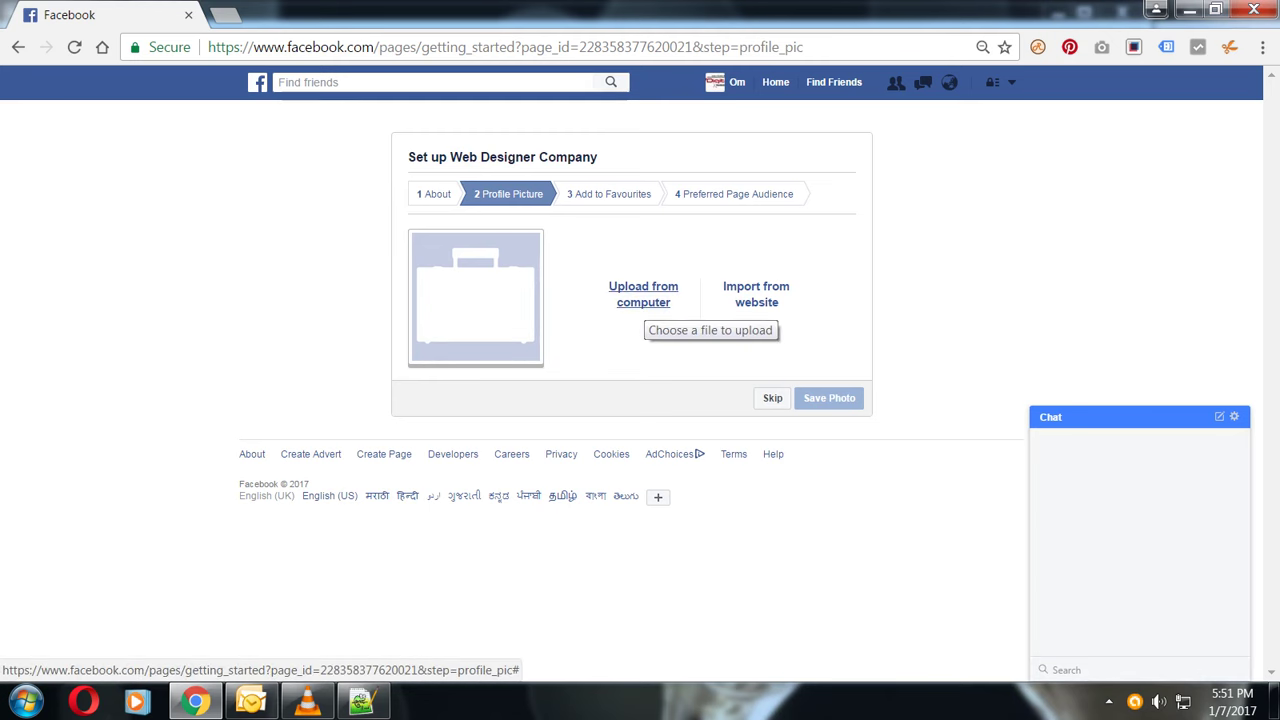
- Cancel the profile picture file picker and skip that step without a photo
{"action": "left_click", "coordinate": [643, 296]}
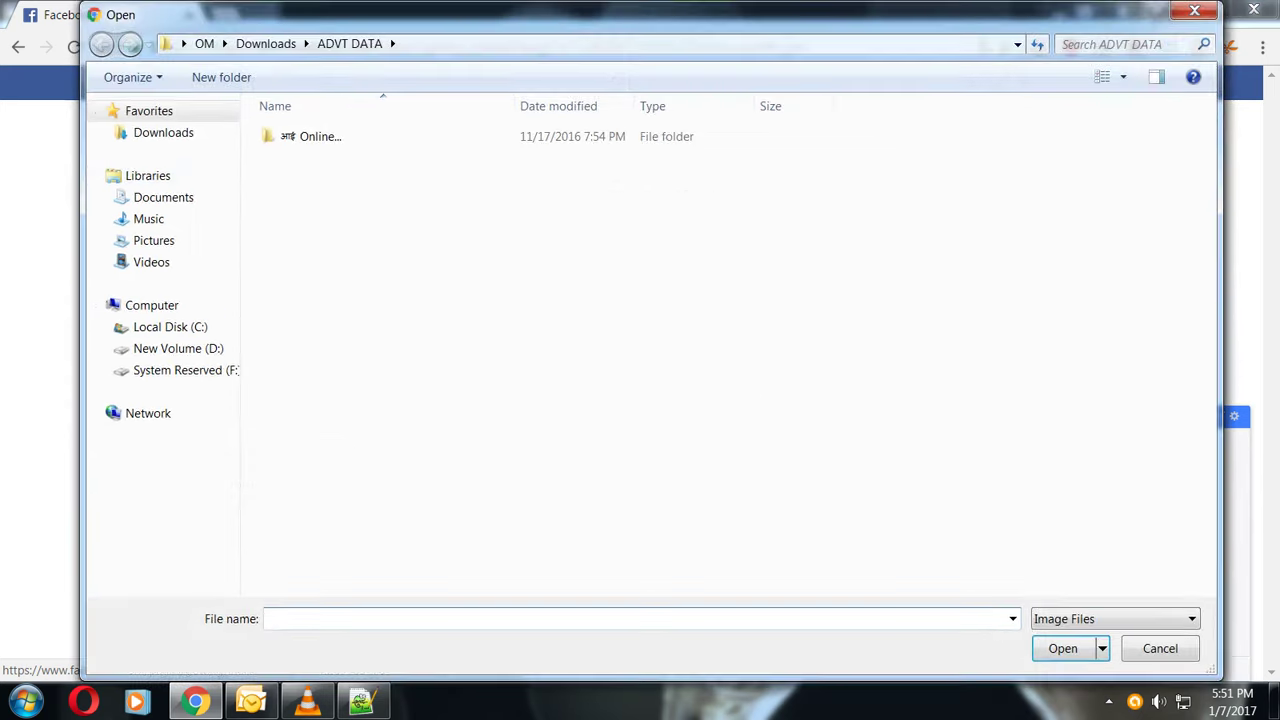
{"action": "left_click", "coordinate": [163, 132]}
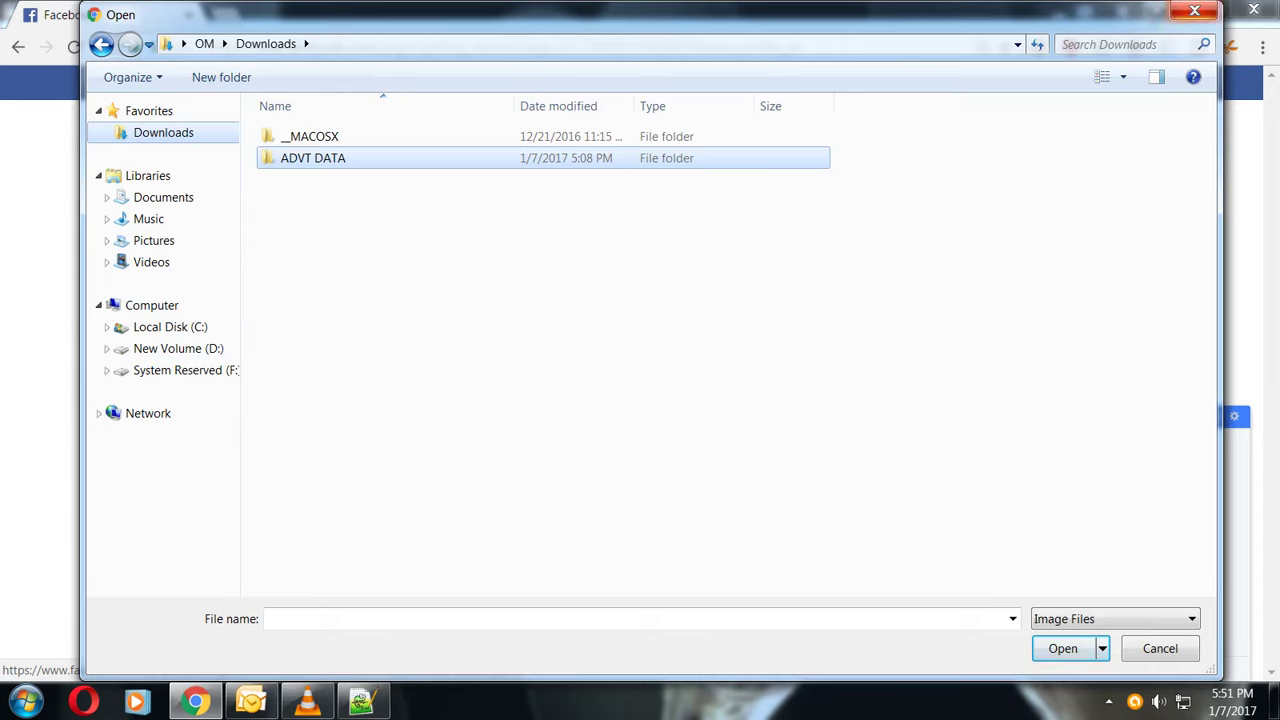
{"action": "left_click", "coordinate": [1194, 10]}
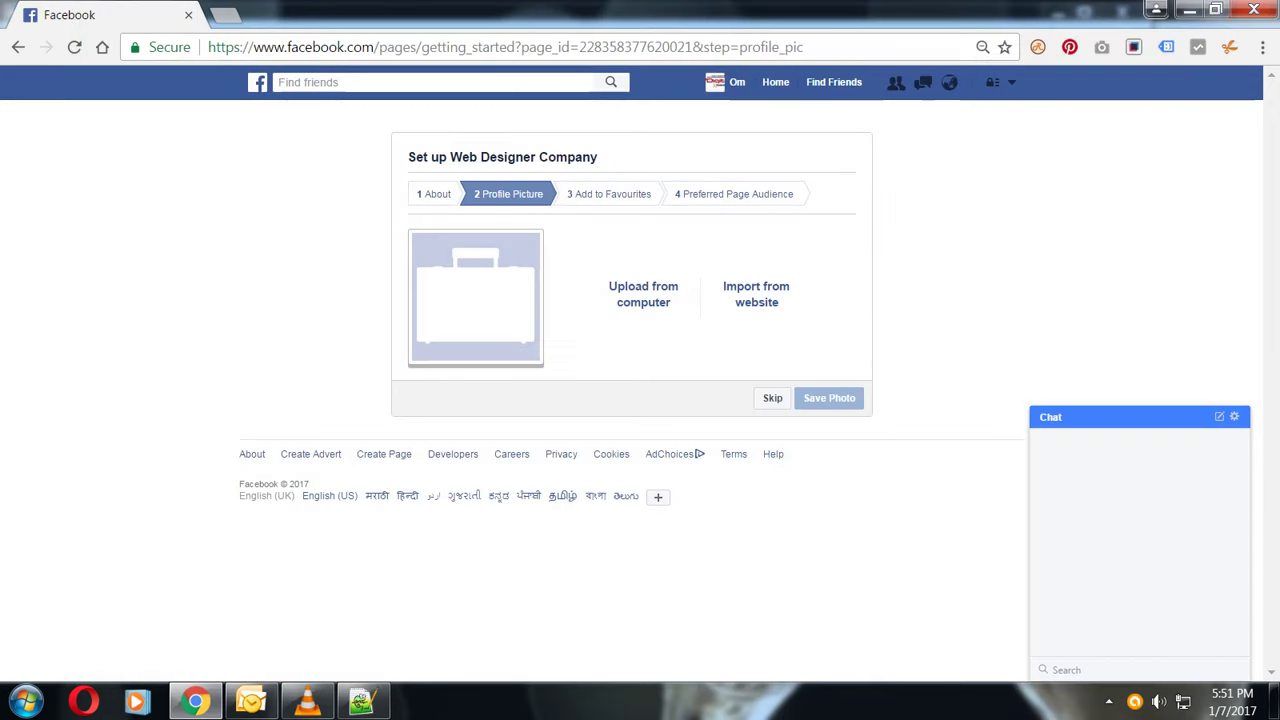
{"action": "left_click", "coordinate": [772, 398]}
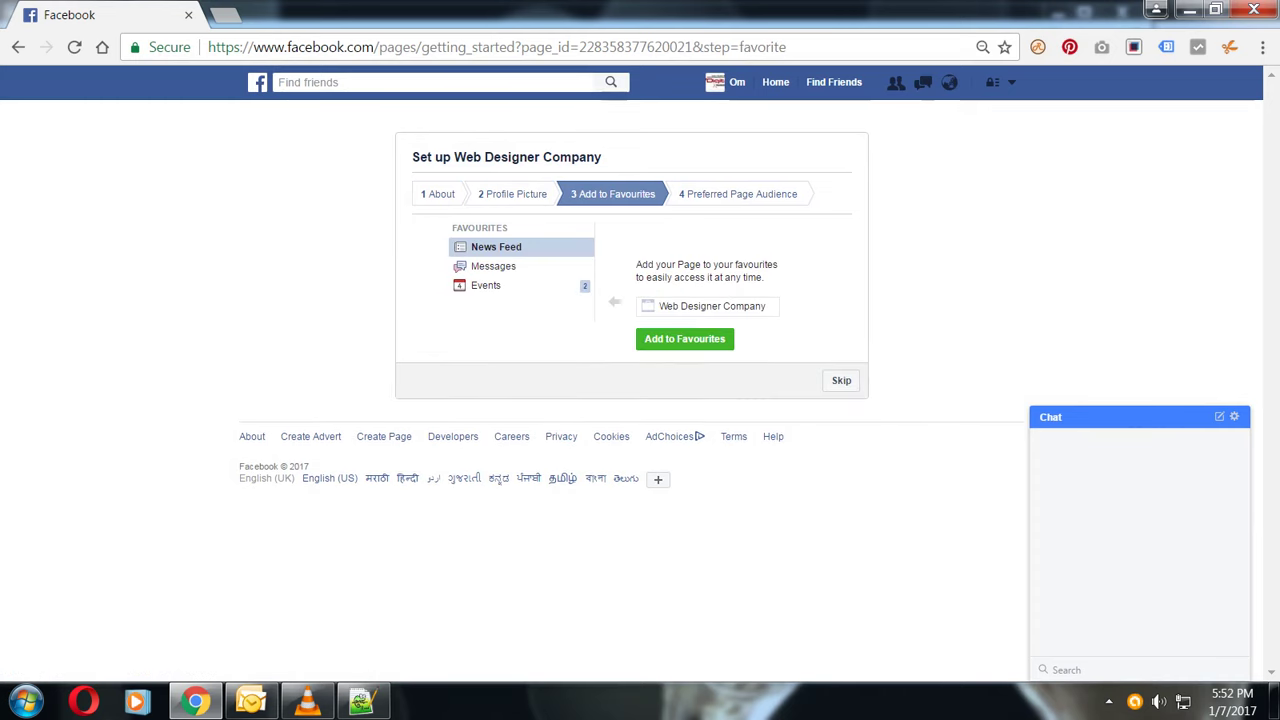
- Skip Favourites, save the audience settings, and start uploading a page profile photo
{"action": "left_click", "coordinate": [841, 380]}
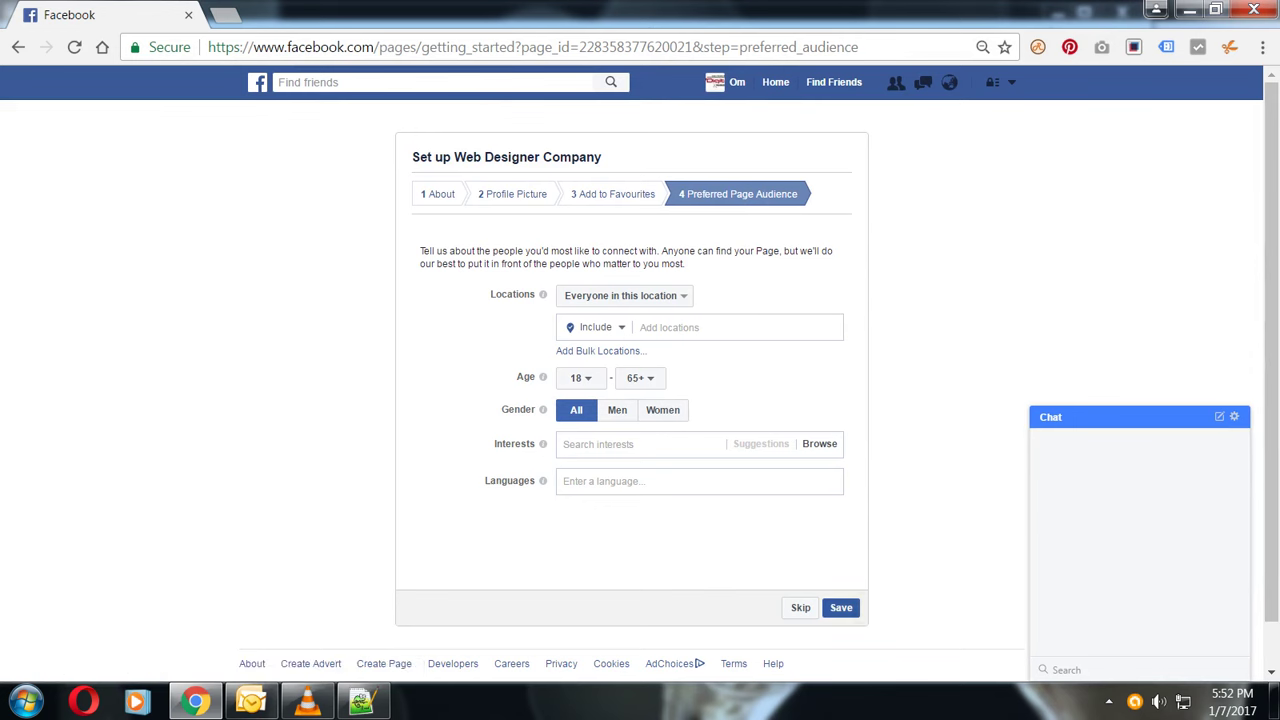
{"action": "left_click", "coordinate": [840, 607]}
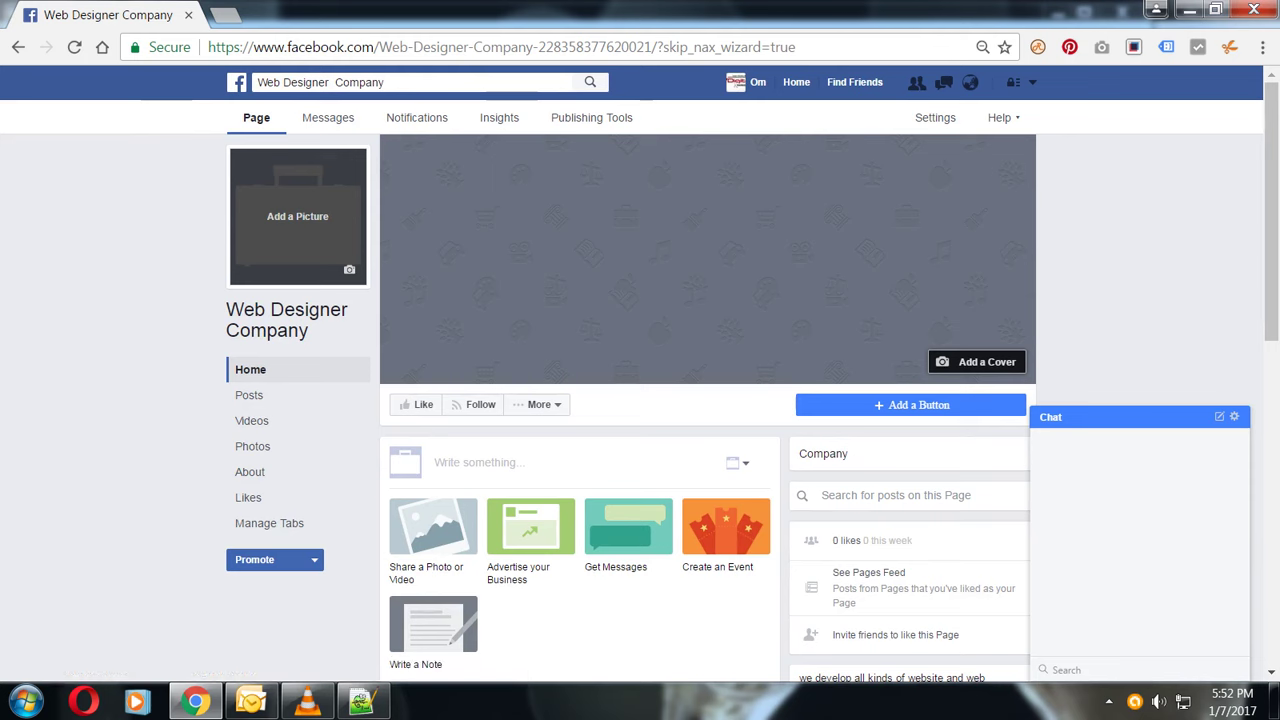
{"action": "left_click", "coordinate": [297, 230]}
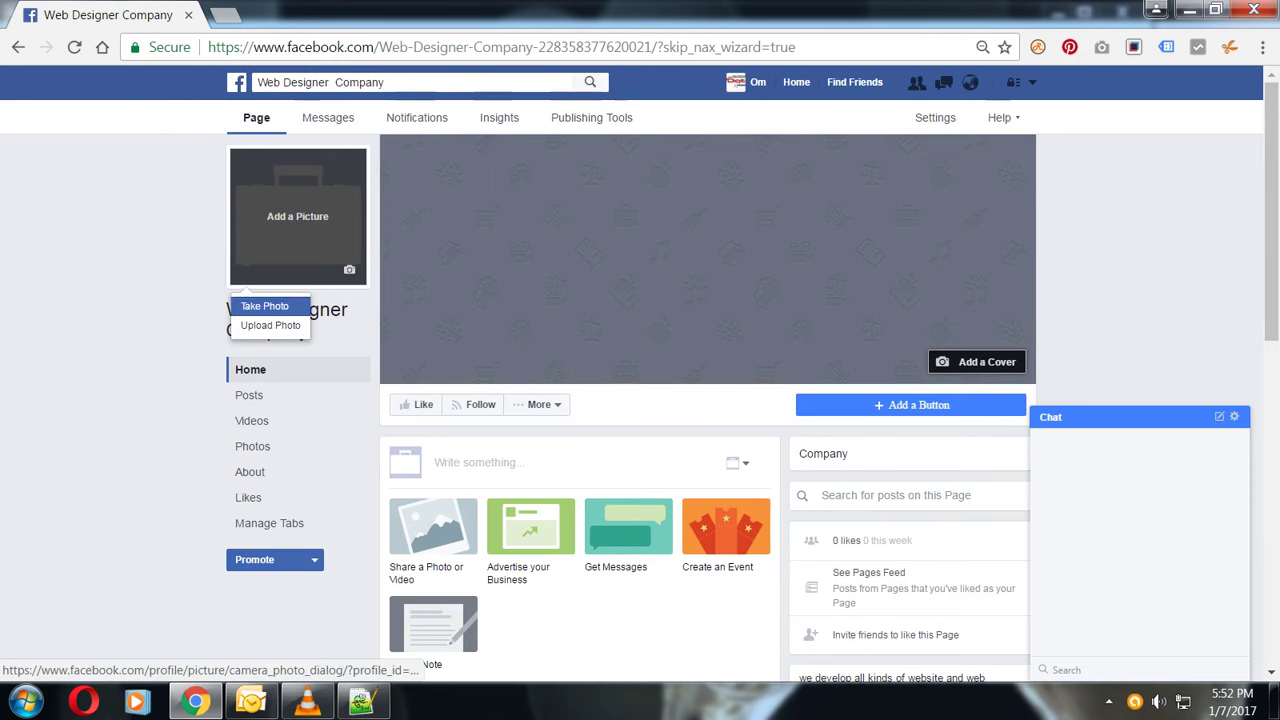
{"action": "left_click", "coordinate": [270, 325]}
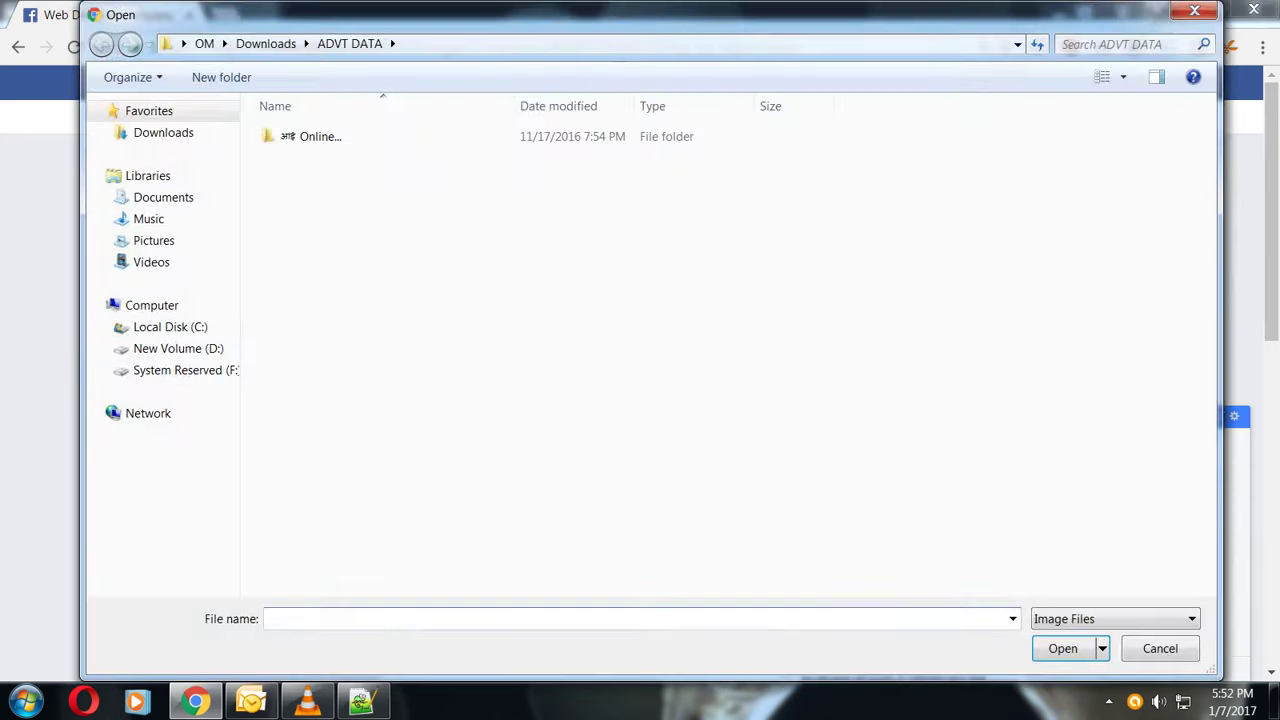
- Browse drive D's vissicomp notes apps folders in the Open dialog looking for a logo
{"action": "left_click", "coordinate": [178, 348]}
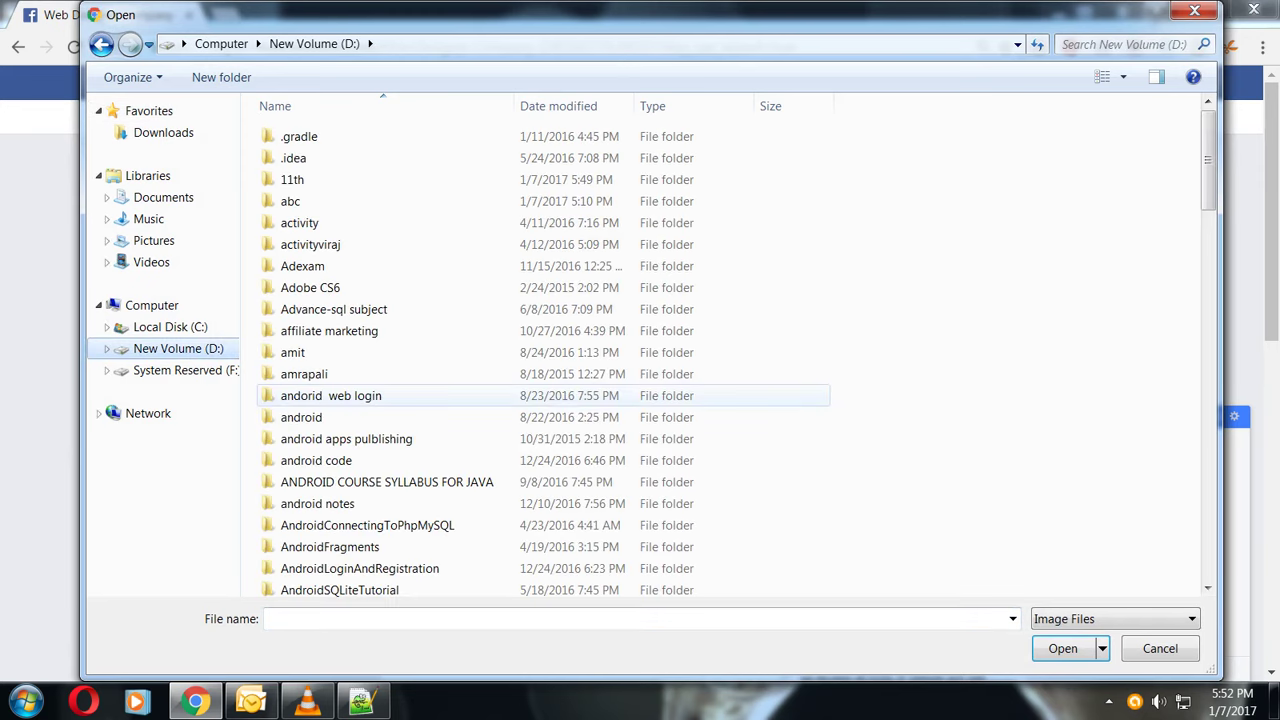
{"action": "left_click", "coordinate": [330, 395]}
{"action": "left_click", "coordinate": [346, 440]}
{"action": "key", "text": "v"}
{"action": "key", "text": "v"}
{"action": "key", "text": "v"}
{"action": "key", "text": "v"}
{"action": "key", "text": "v"}
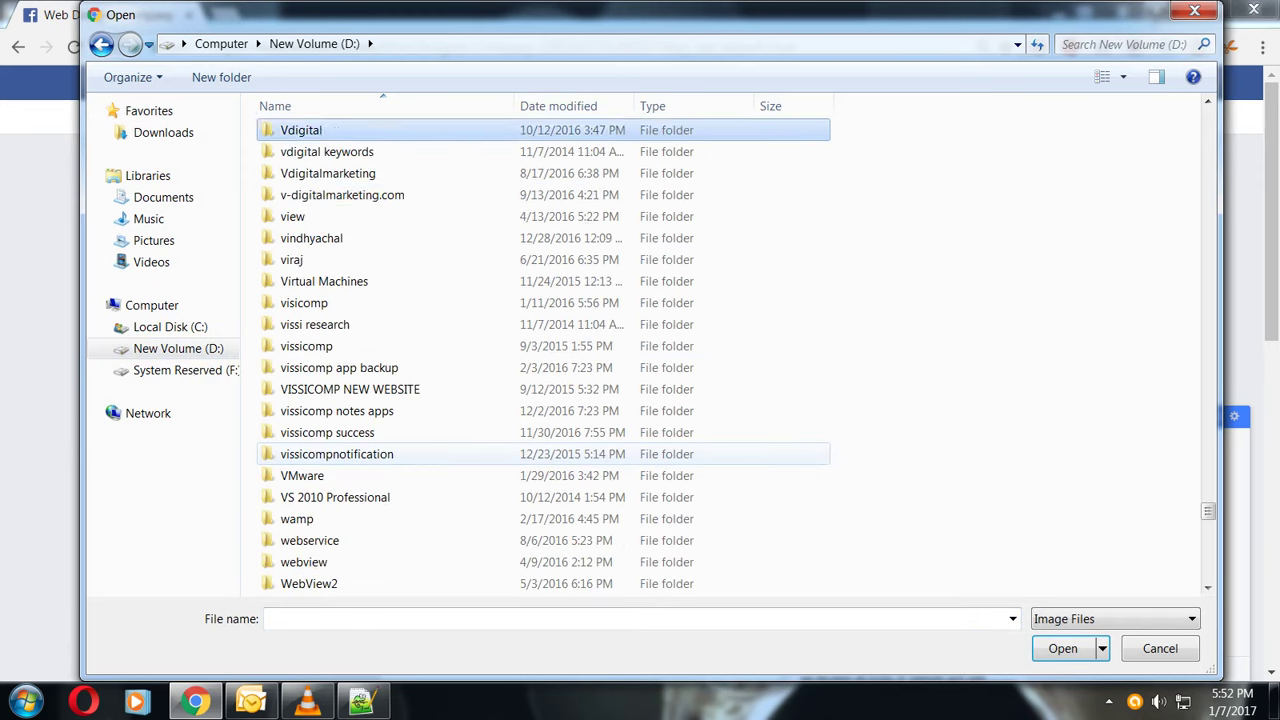
{"action": "key", "text": "v"}
{"action": "key", "text": "v"}
{"action": "key", "text": "v"}
{"action": "key", "text": "v"}
{"action": "key", "text": "v"}
{"action": "key", "text": "v"}
{"action": "key", "text": "v"}
{"action": "key", "text": "v"}
{"action": "key", "text": "v"}
{"action": "key", "text": "v"}
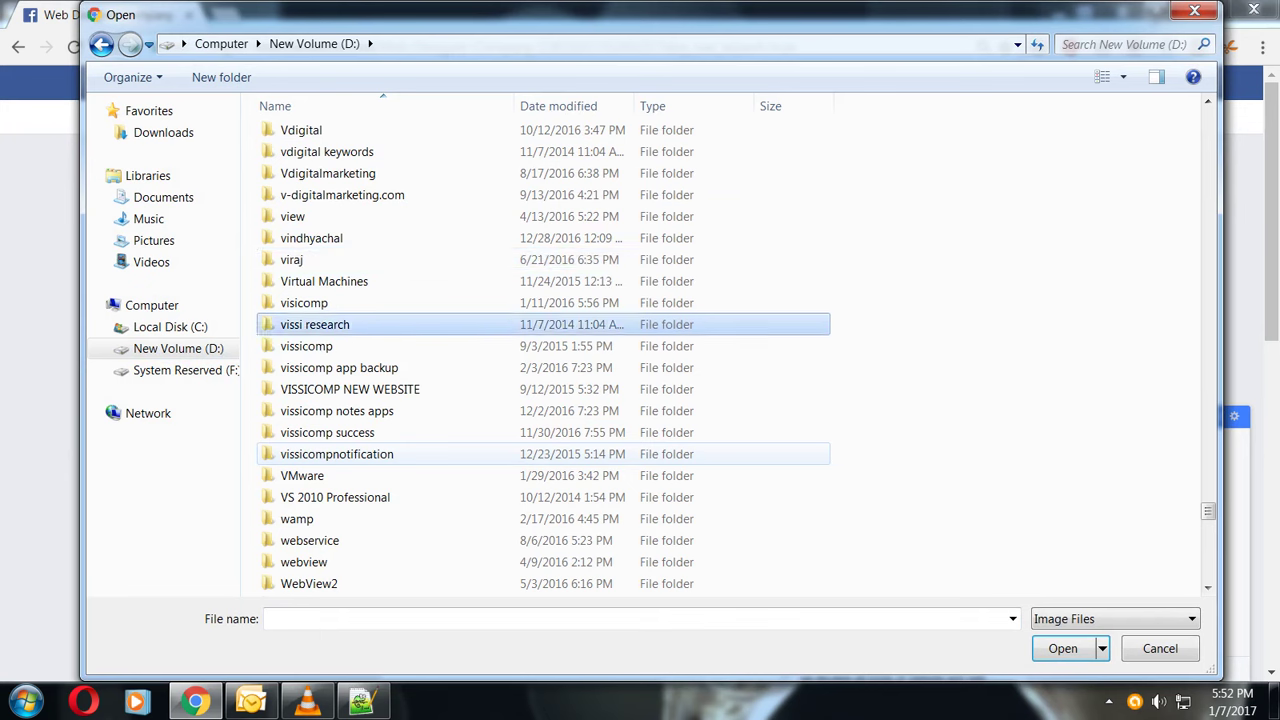
{"action": "key", "text": "Up"}
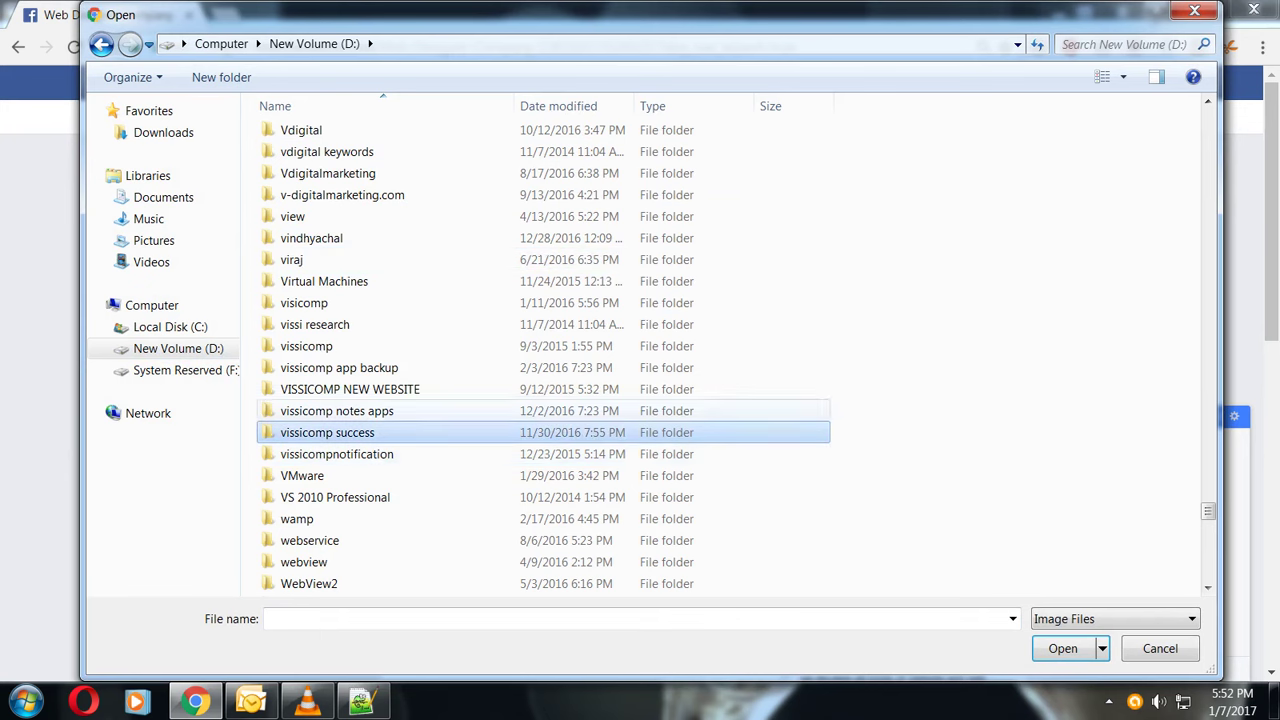
{"action": "key", "text": "Return"}
{"action": "key", "text": "Down"}
{"action": "key", "text": "Return"}
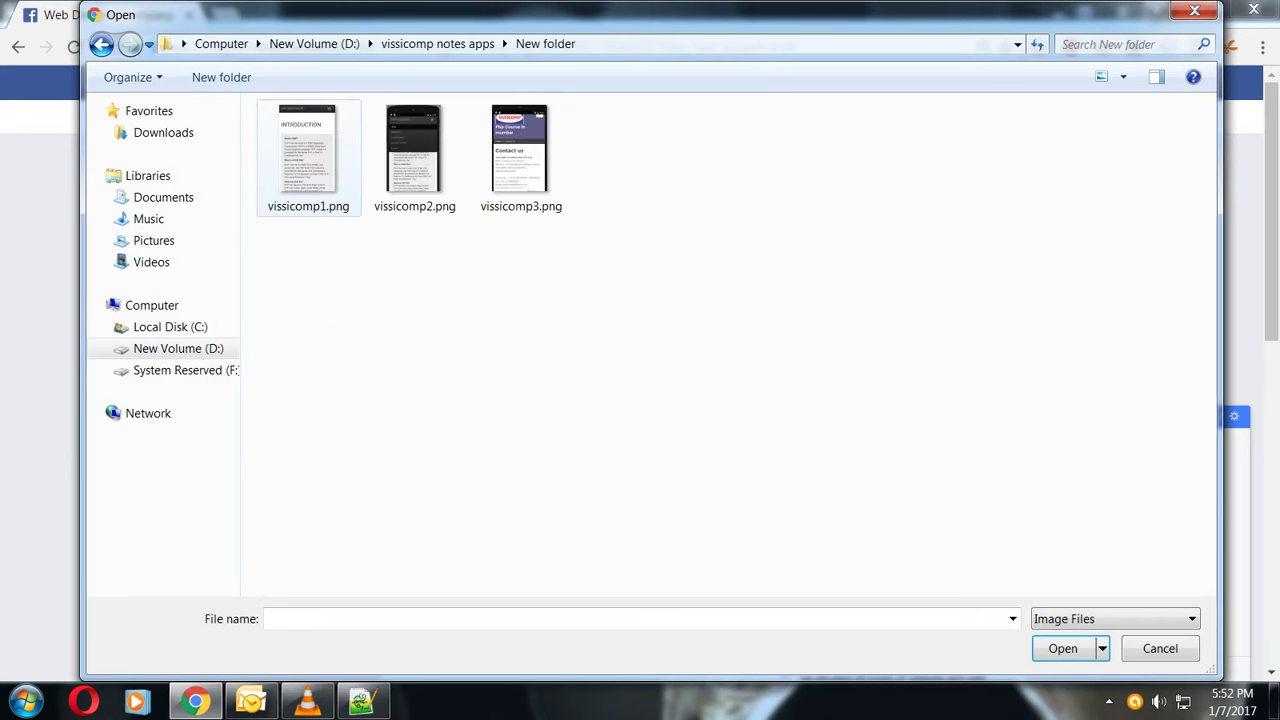
{"action": "key", "text": "BackSpace"}
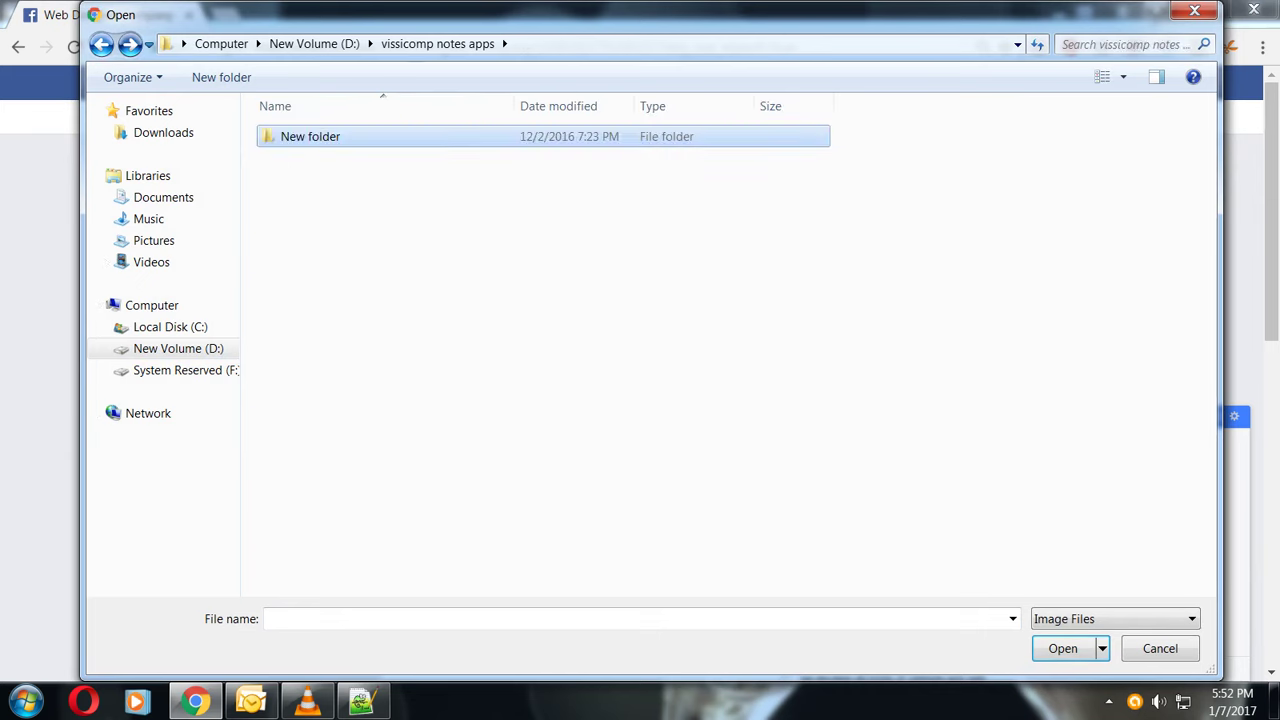
{"action": "key", "text": "BackSpace"}
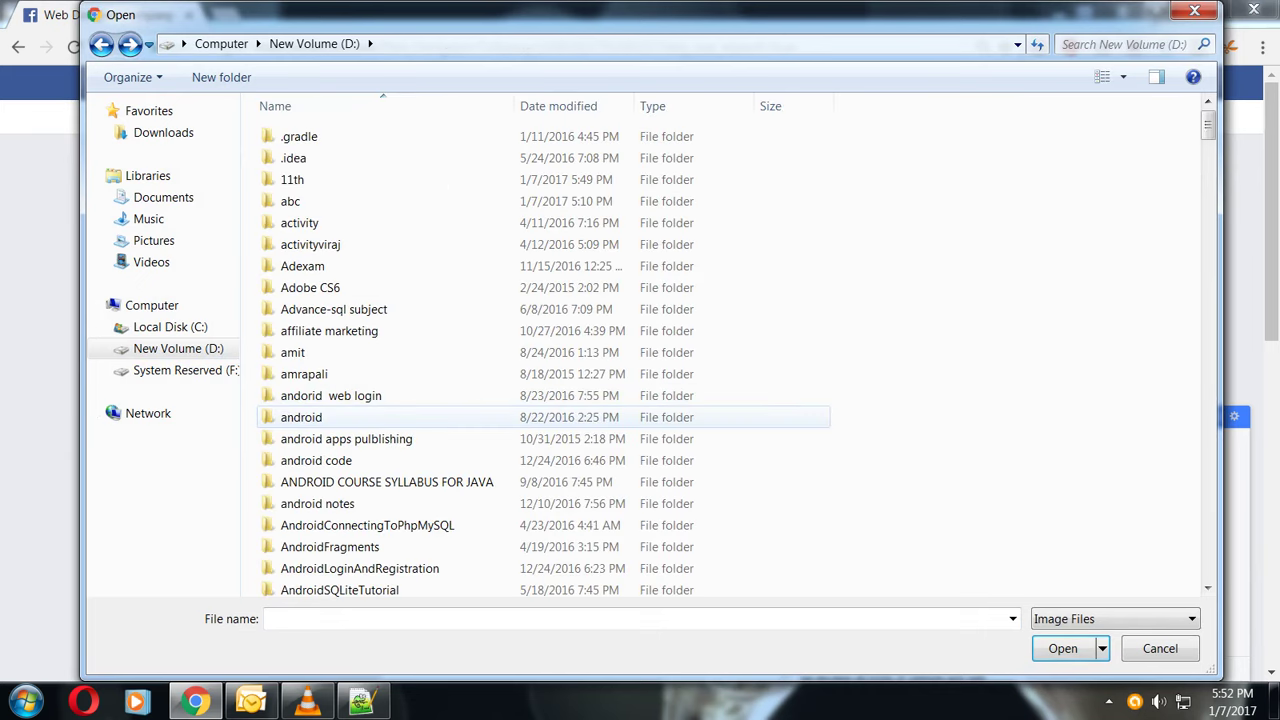
- Upload LOGO.png from drive D as a trial profile picture
{"action": "scroll", "coordinate": [300, 426], "scroll_direction": "down", "scroll_amount": 20}
{"action": "left_click", "coordinate": [324, 456]}
{"action": "key", "text": "Down"}
{"action": "key", "text": "Down"}
{"action": "key", "text": "Down"}
{"action": "key", "text": "Down"}
{"action": "key", "text": "Down"}
{"action": "key", "text": "Down"}
{"action": "key", "text": "Down"}
{"action": "key", "text": "Down"}
{"action": "key", "text": "Down"}
{"action": "key", "text": "Down"}
{"action": "key", "text": "Down"}
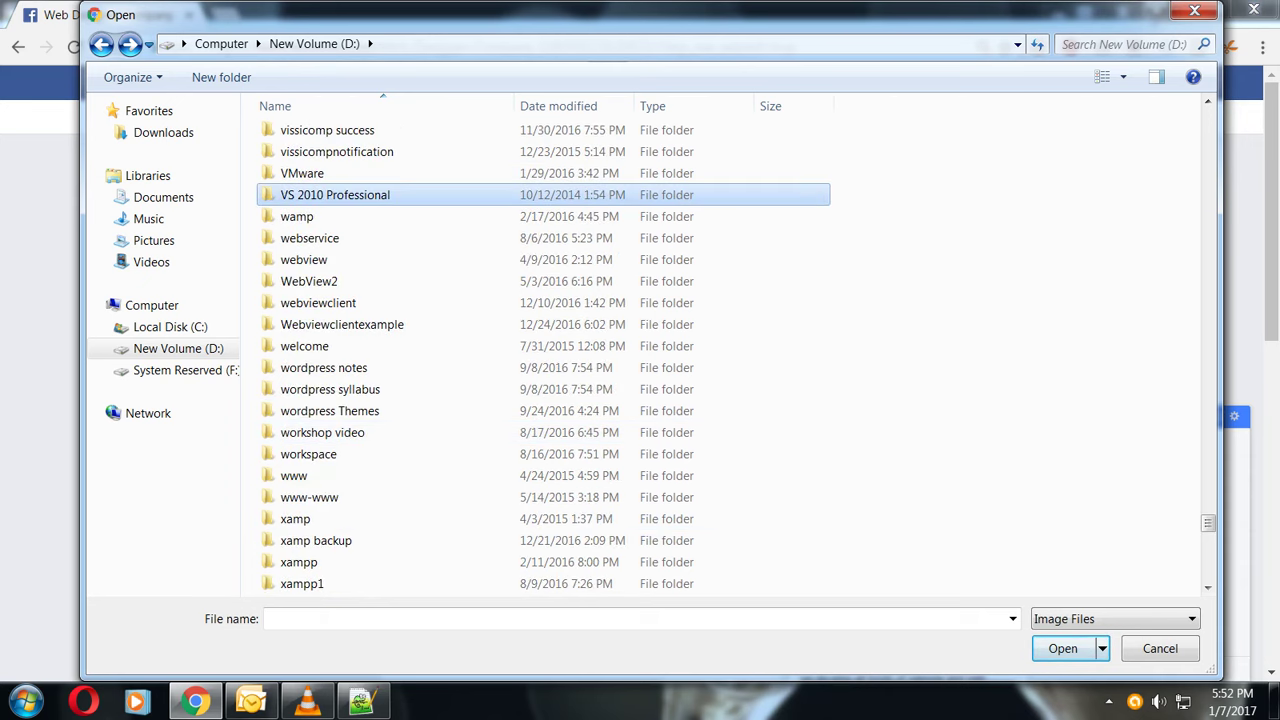
{"action": "scroll", "coordinate": [500, 425], "scroll_direction": "down", "scroll_amount": 7}
{"action": "scroll", "coordinate": [500, 413], "scroll_direction": "down", "scroll_amount": 5}
{"action": "scroll", "coordinate": [500, 413], "scroll_direction": "up", "scroll_amount": 4}
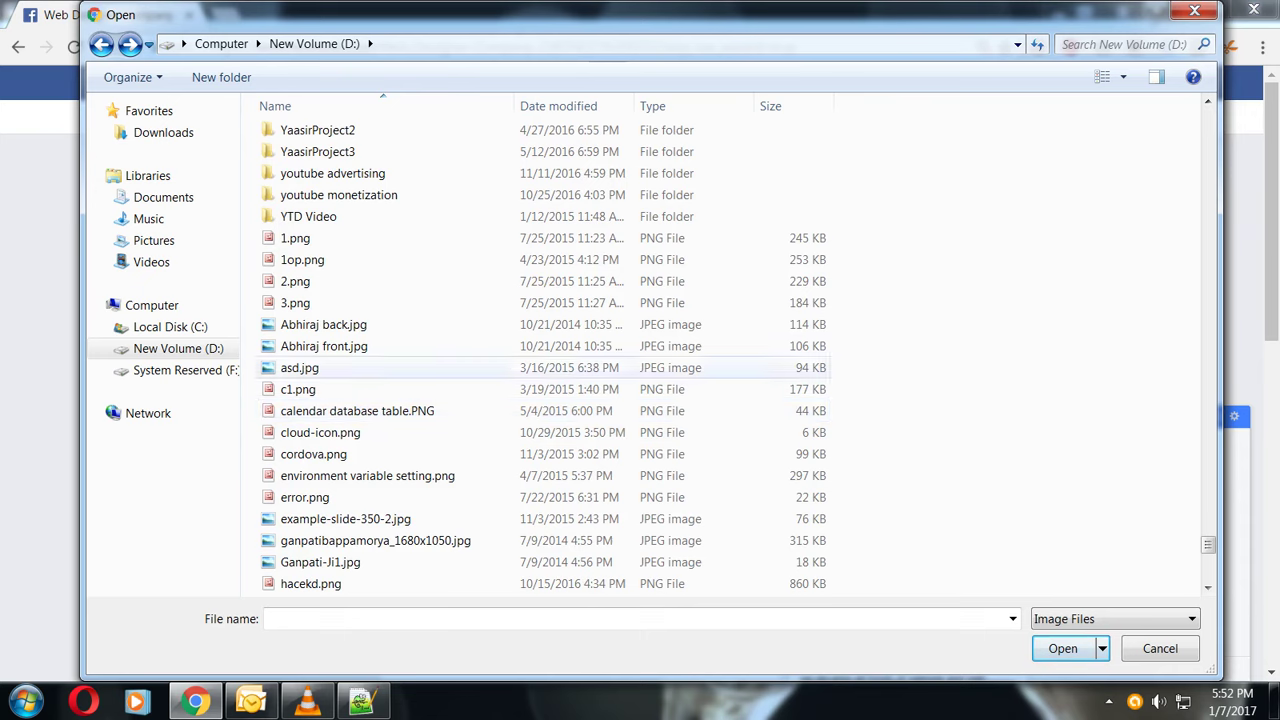
{"action": "left_click", "coordinate": [295, 281]}
{"action": "key", "text": "l"}
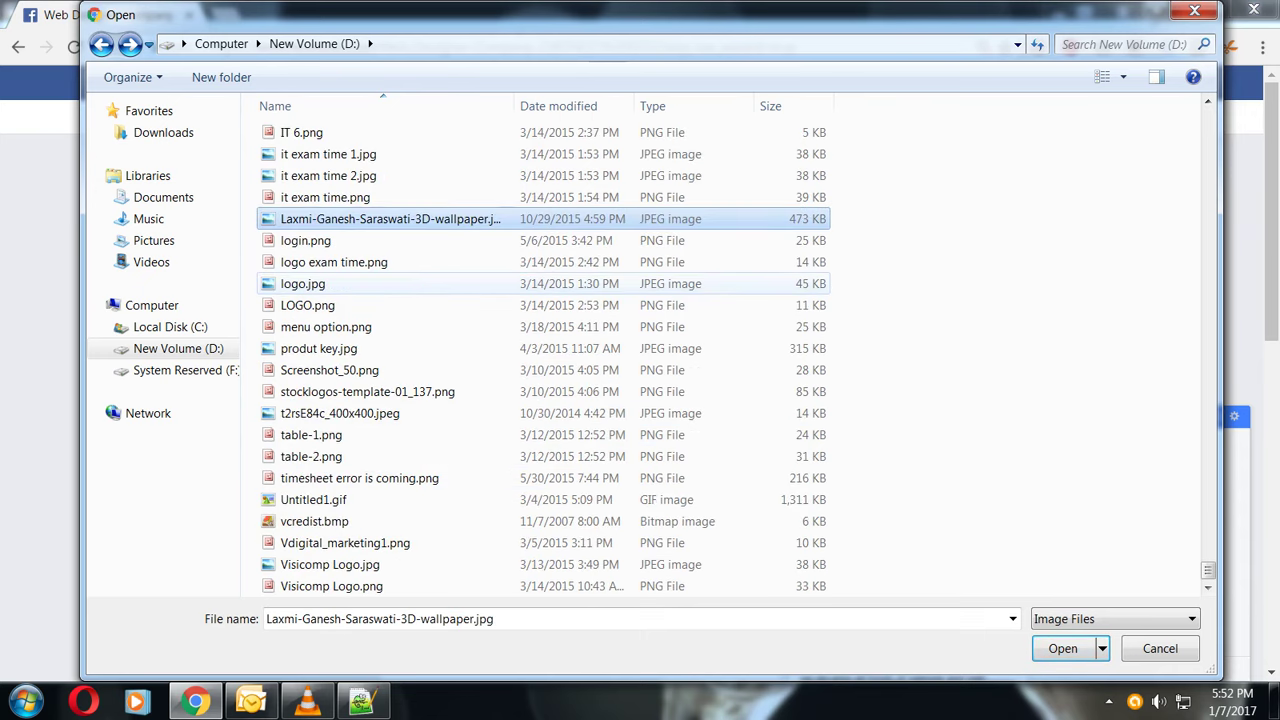
{"action": "left_click", "coordinate": [302, 284]}
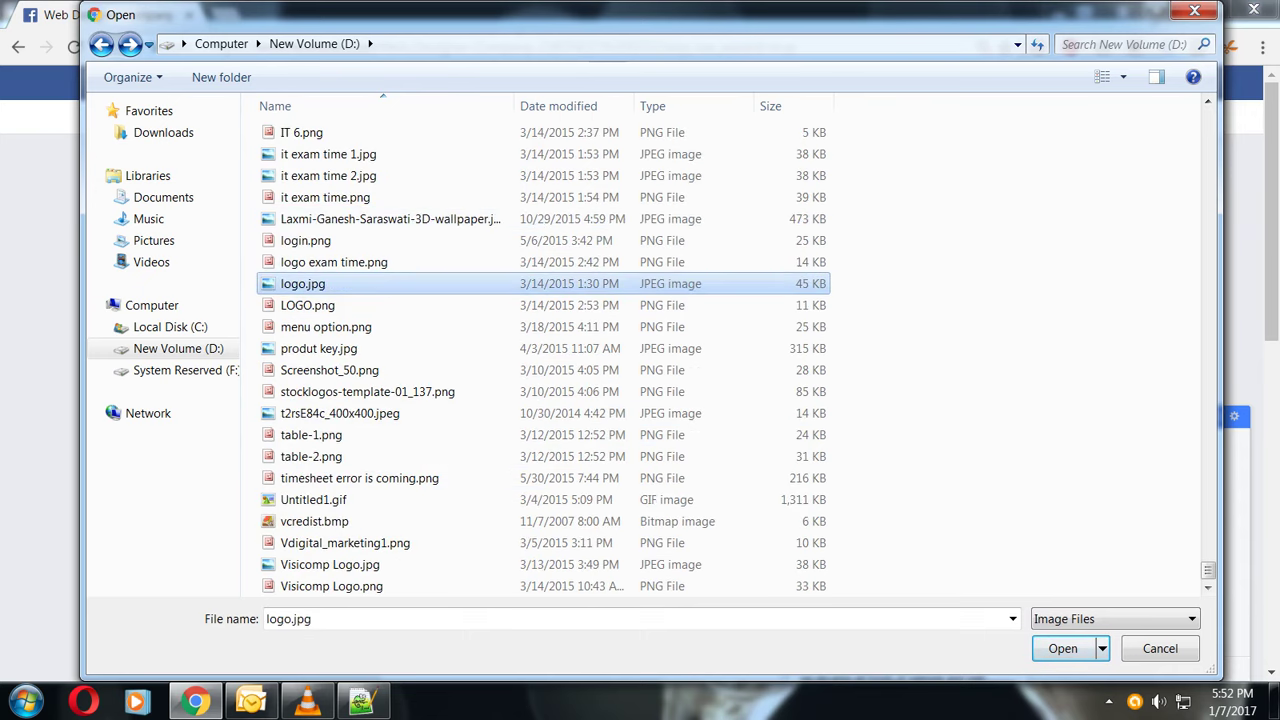
{"action": "left_click", "coordinate": [307, 305]}
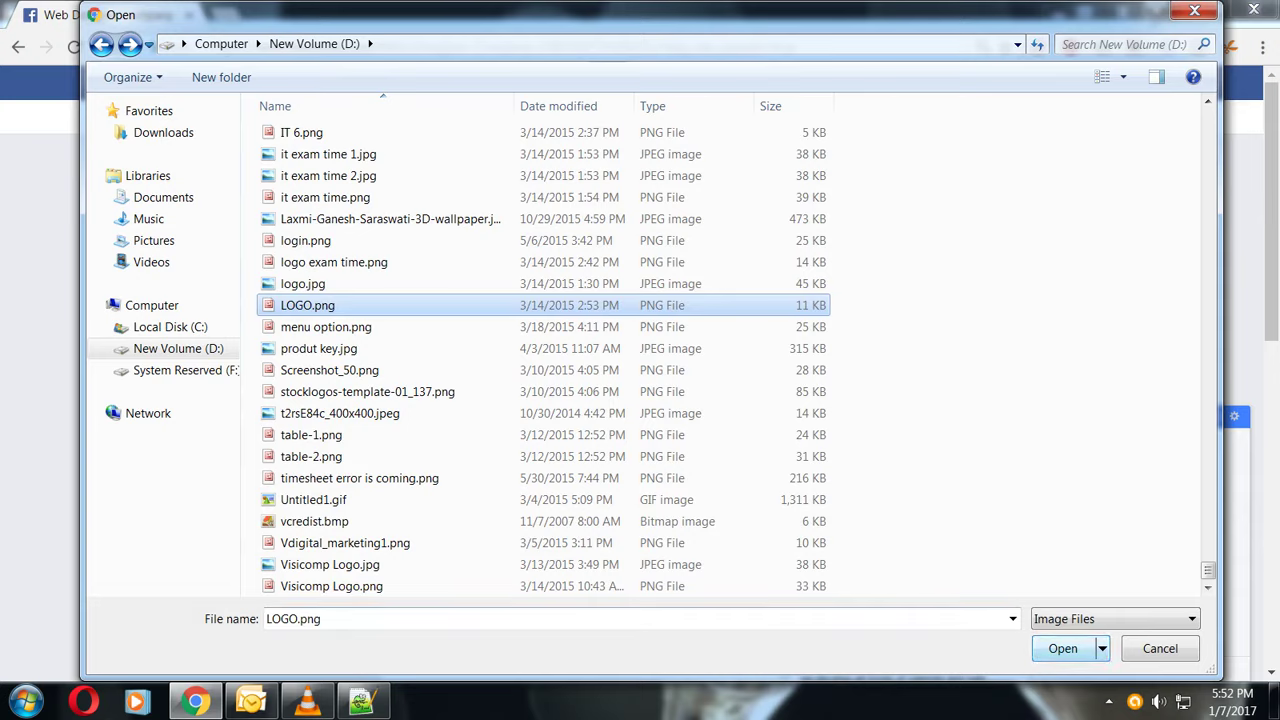
{"action": "left_click", "coordinate": [1063, 648]}
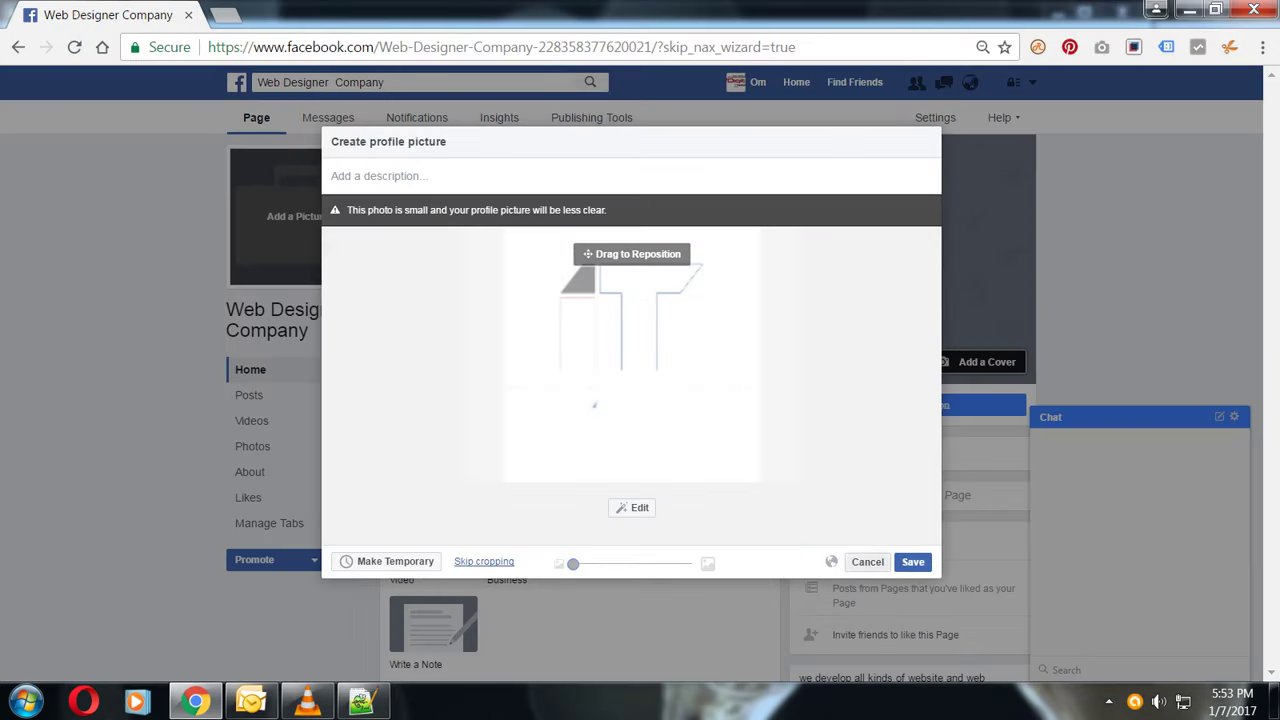
- Discard the too-small LOGO.png preview and load Visicomp Logo.jpg instead
{"action": "left_click", "coordinate": [867, 561]}
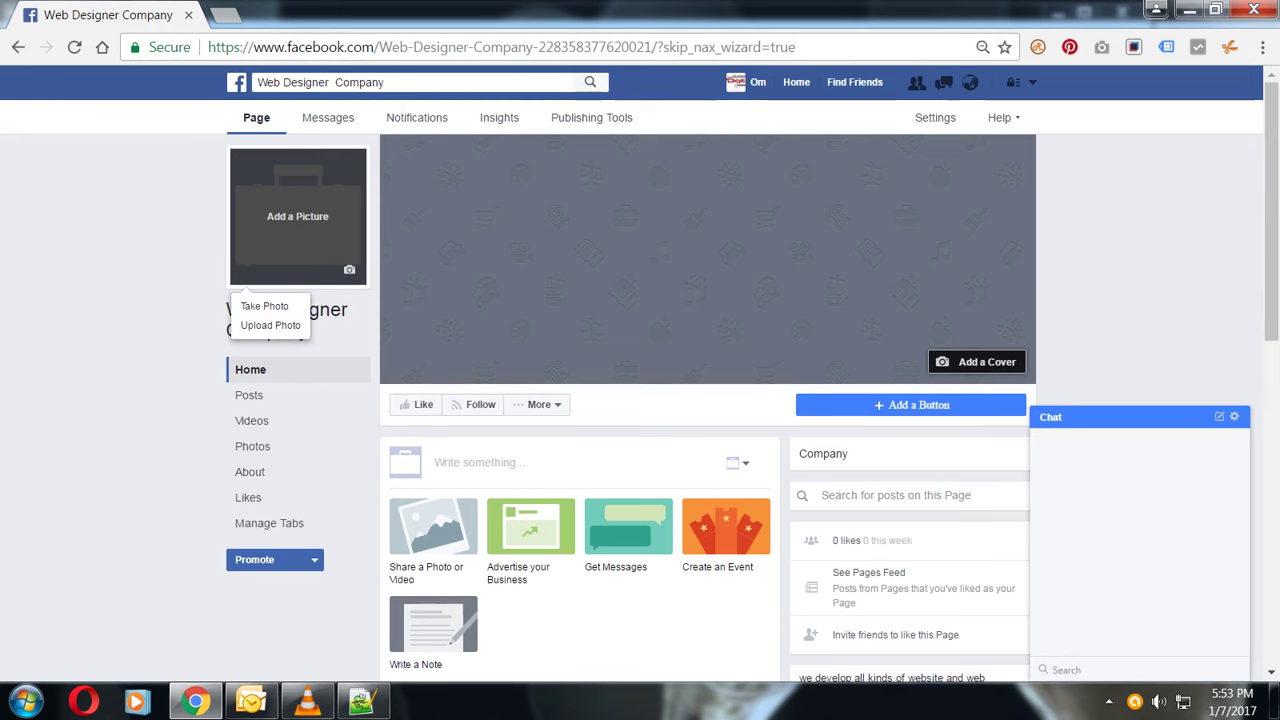
{"action": "left_click", "coordinate": [270, 325]}
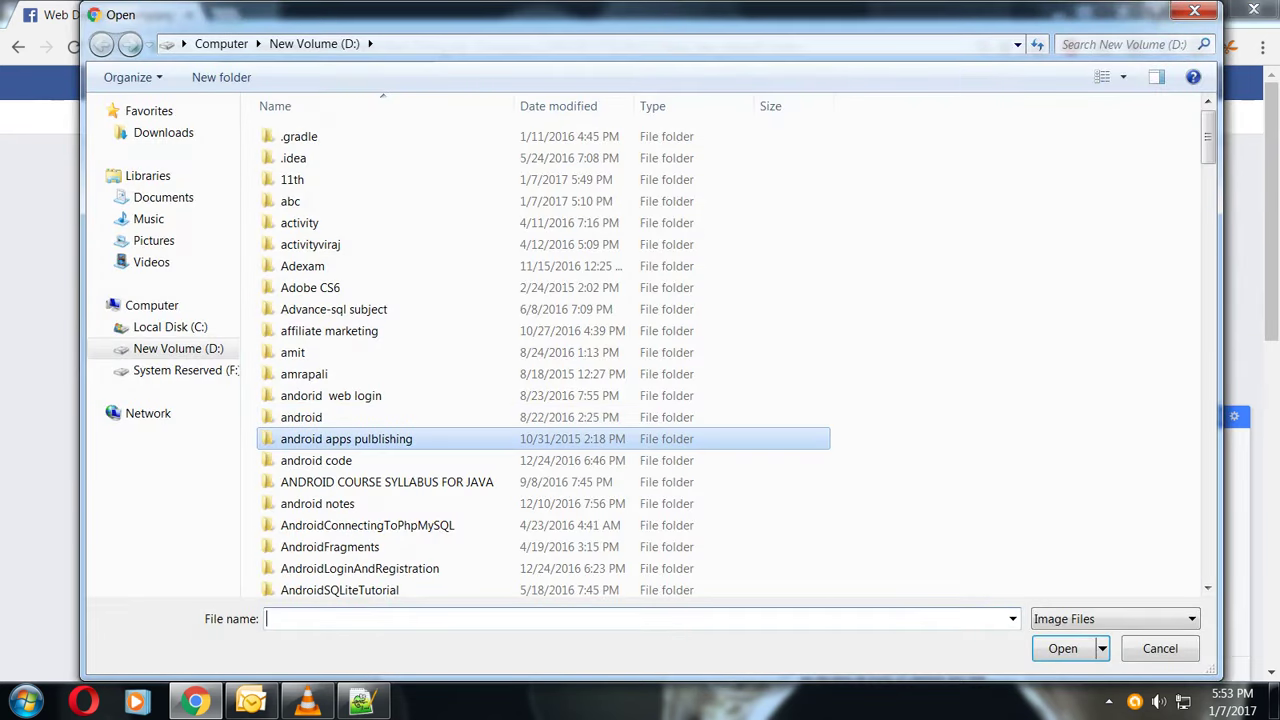
{"action": "scroll", "coordinate": [540, 435], "scroll_direction": "down", "scroll_amount": 15}
{"action": "scroll", "coordinate": [540, 435], "scroll_direction": "up", "scroll_amount": 5}
{"action": "key", "text": "Down"}
{"action": "key", "text": "Down"}
{"action": "key", "text": "Down"}
{"action": "key", "text": "Down"}
{"action": "key", "text": "Down"}
{"action": "key", "text": "Down"}
{"action": "key", "text": "Down"}
{"action": "key", "text": "Down"}
{"action": "key", "text": "l"}
{"action": "key", "text": "l"}
{"action": "key", "text": "l"}
{"action": "key", "text": "l"}
{"action": "key", "text": "l"}
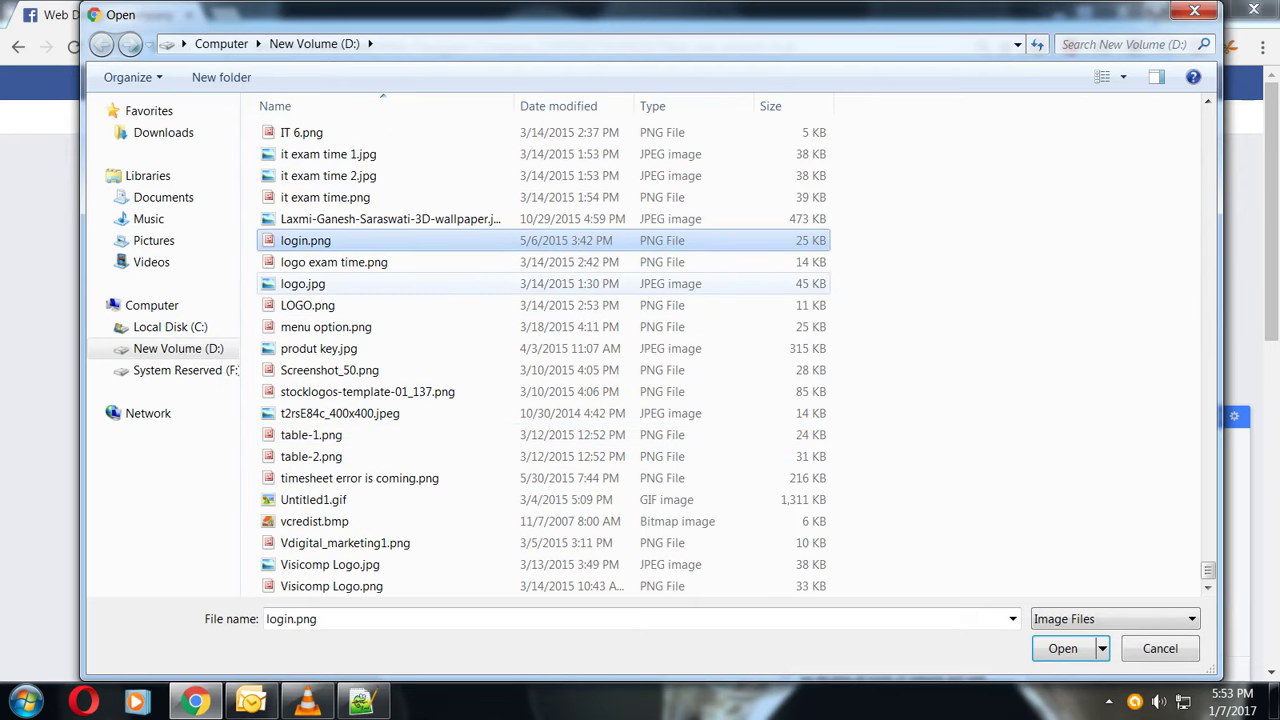
{"action": "left_click", "coordinate": [303, 283]}
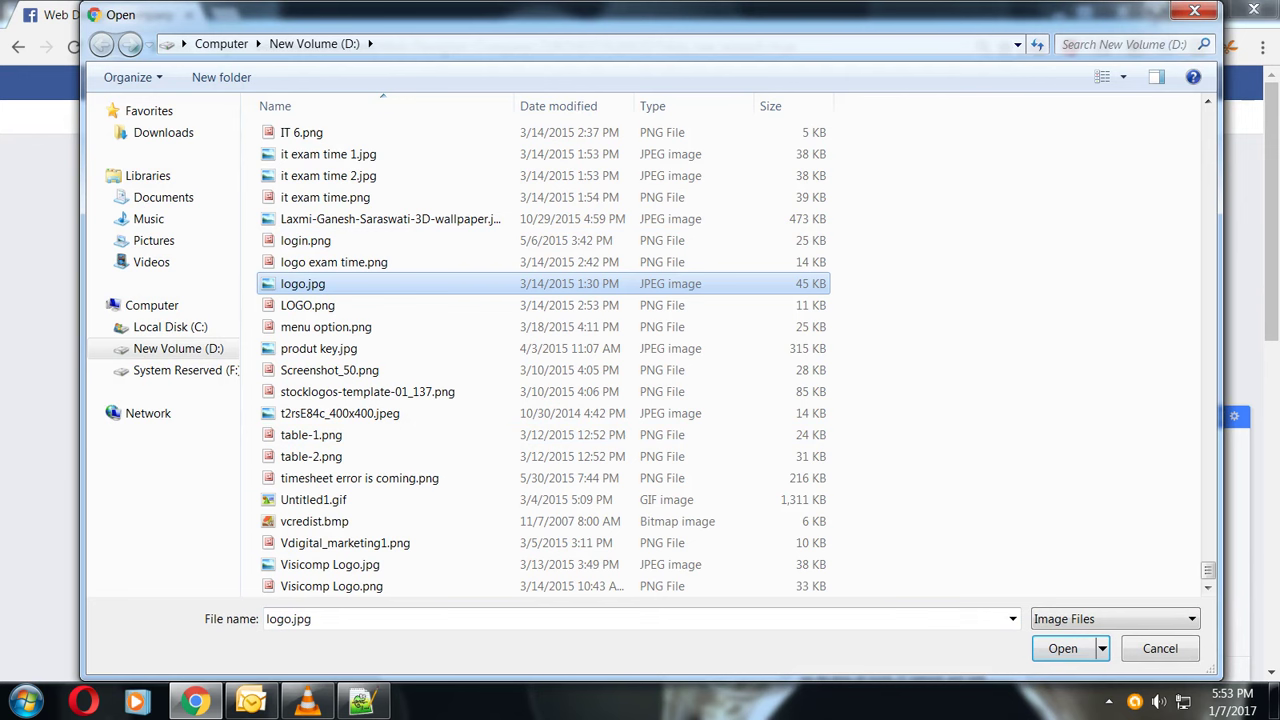
{"action": "left_click", "coordinate": [330, 564]}
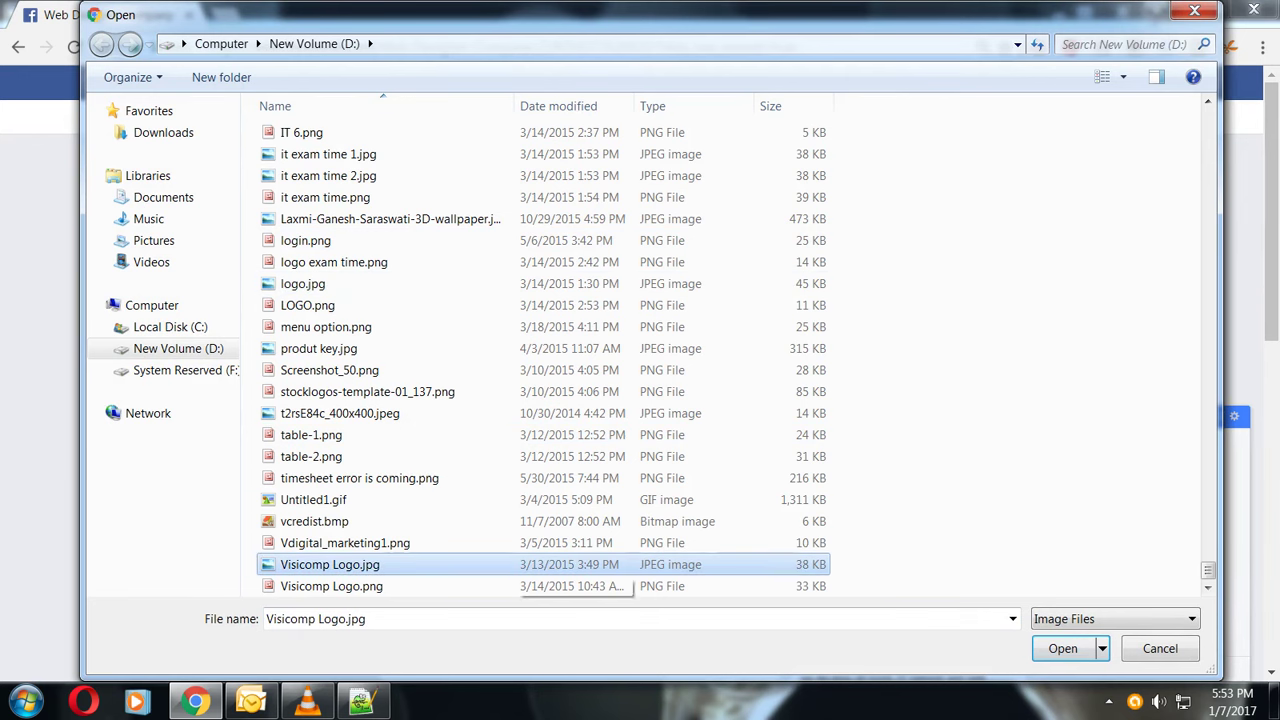
{"action": "double_click", "coordinate": [560, 564]}
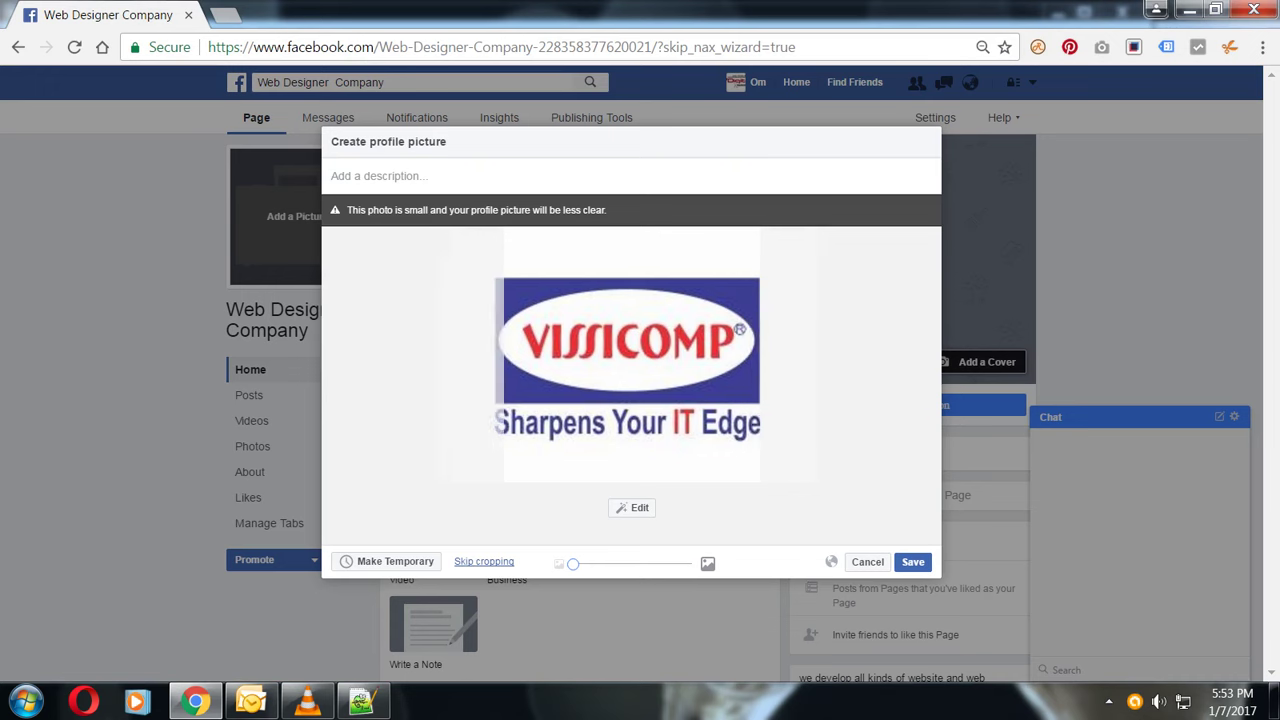
- Save the VISSICOMP logo uncropped as the page's profile picture
{"action": "left_click", "coordinate": [484, 561]}
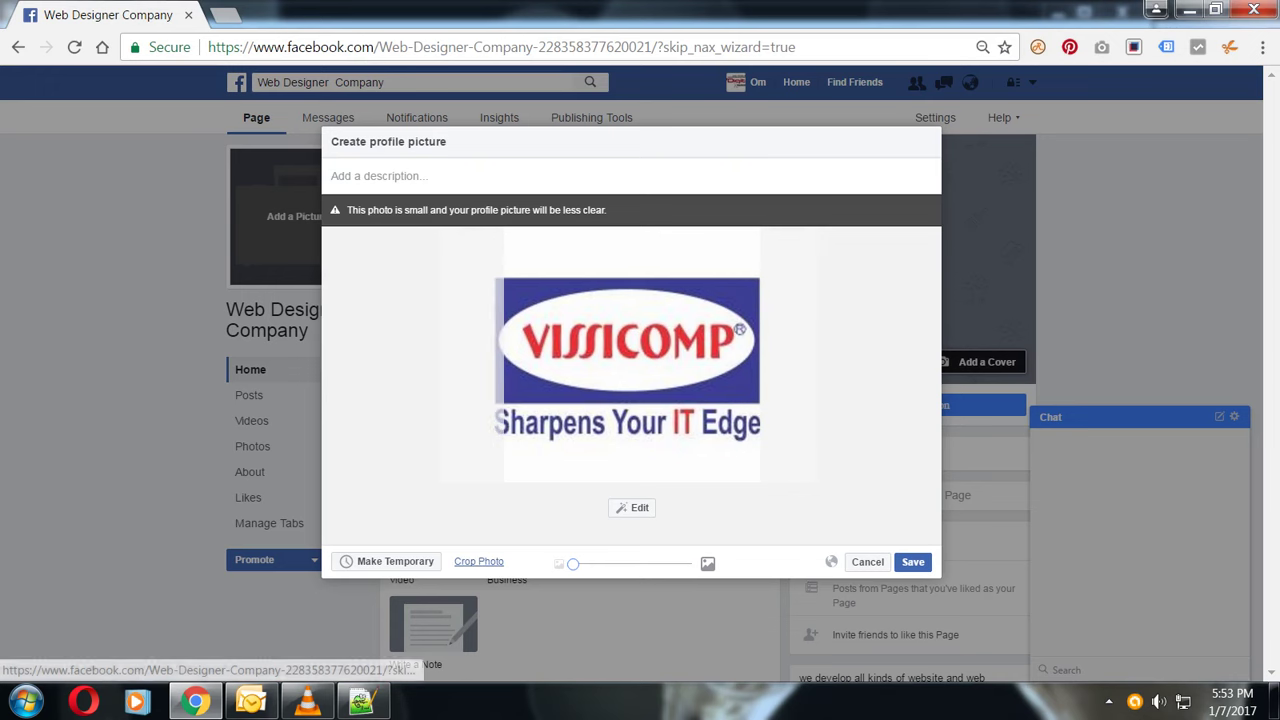
{"action": "left_click", "coordinate": [913, 562]}
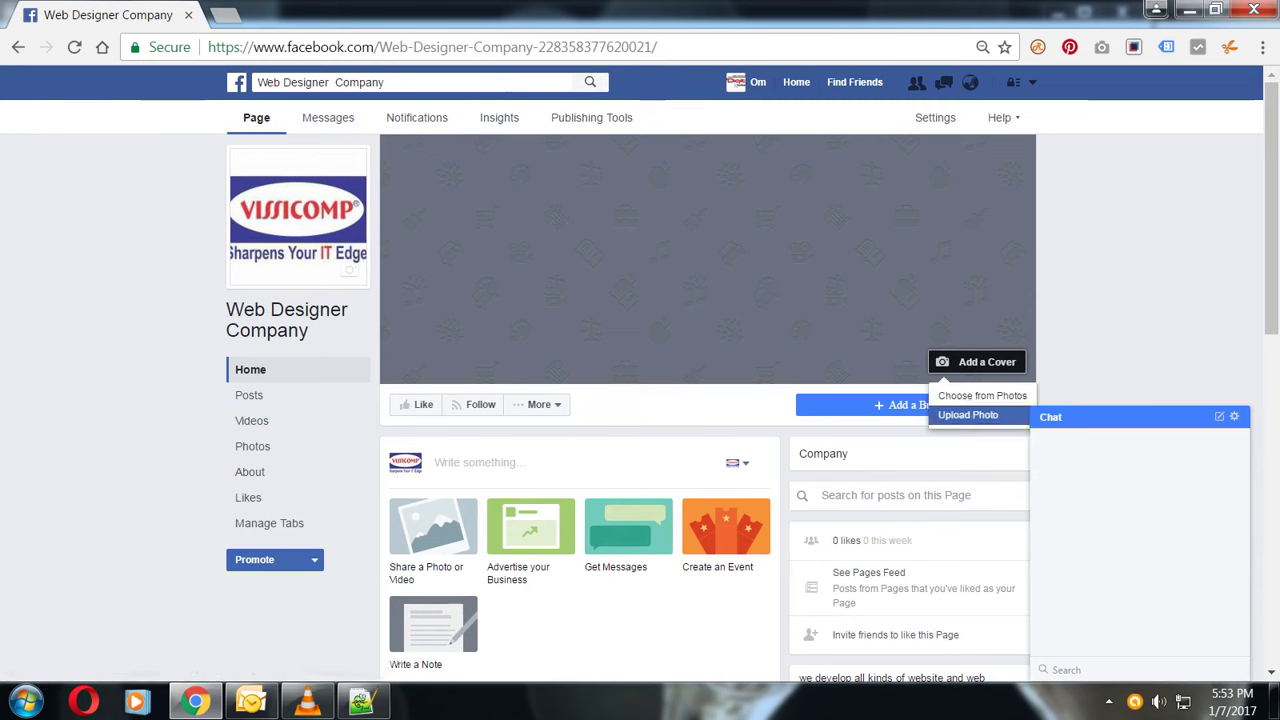
{"action": "left_click", "coordinate": [968, 414]}
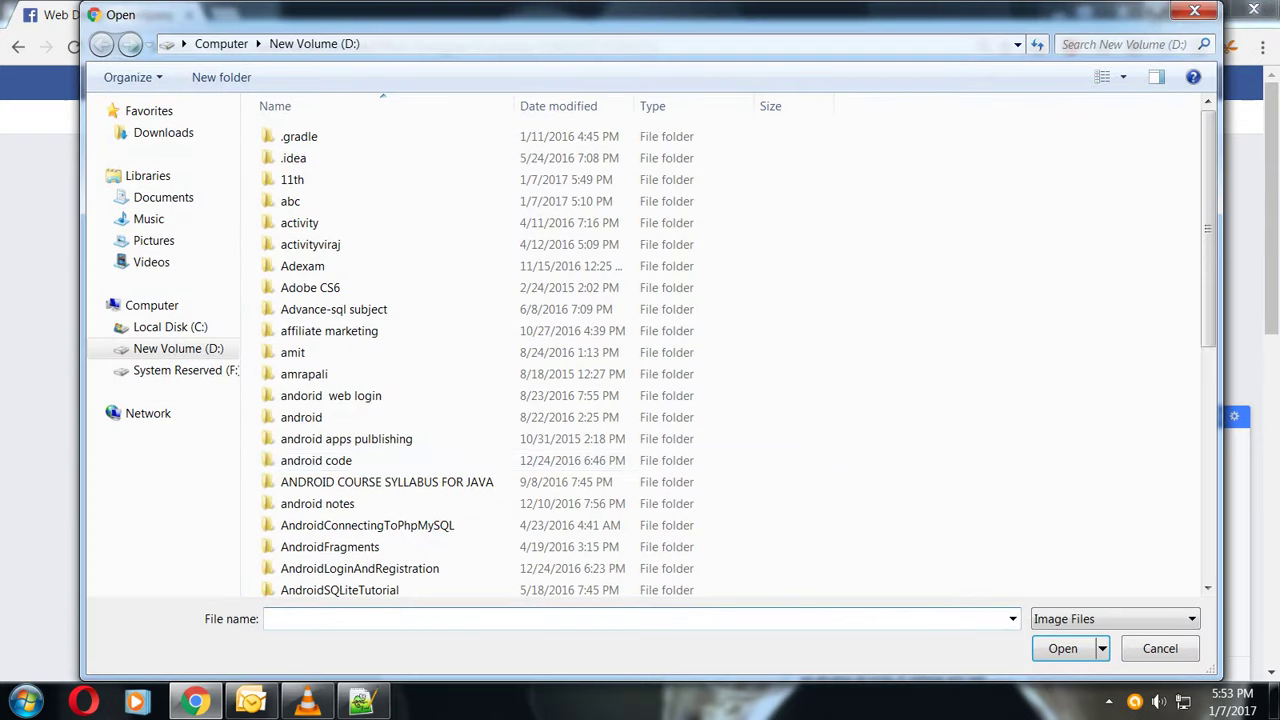
{"action": "left_click", "coordinate": [346, 438]}
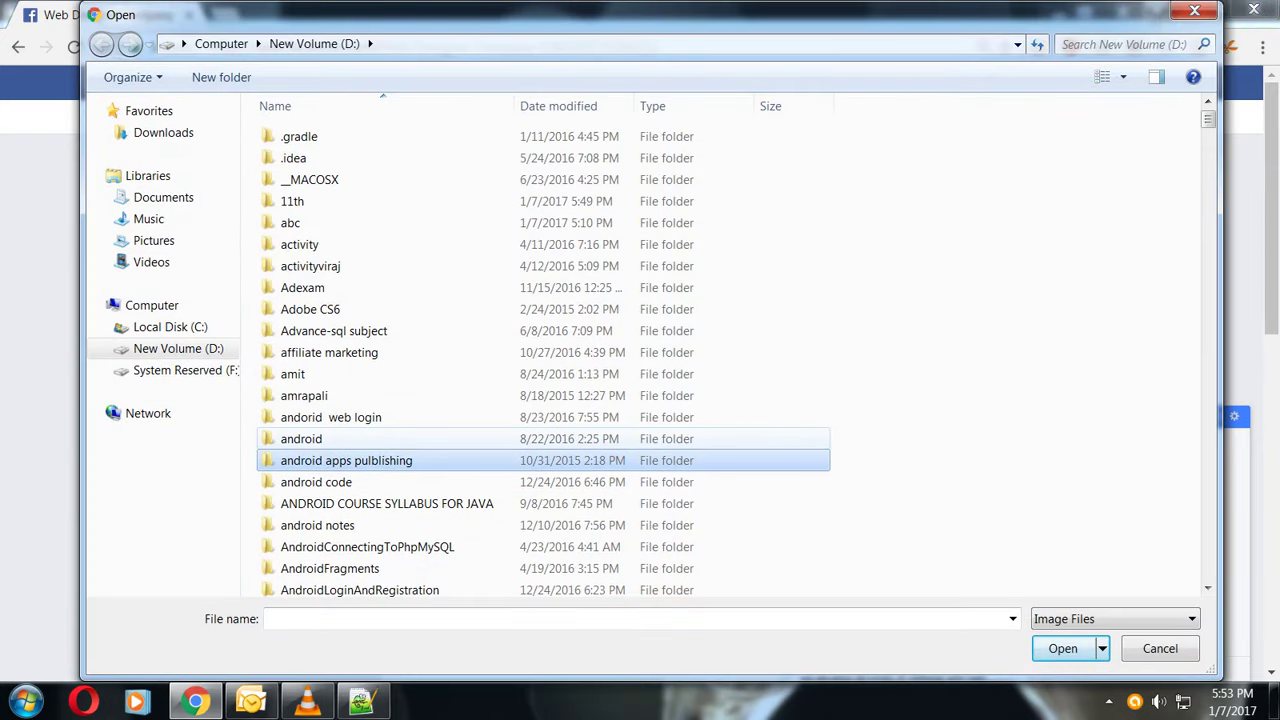
{"action": "key", "text": "b"}
{"action": "key", "text": "b"}
{"action": "key", "text": "b"}
{"action": "key", "text": "b"}
{"action": "key", "text": "b"}
{"action": "key", "text": "b"}
{"action": "key", "text": "b"}
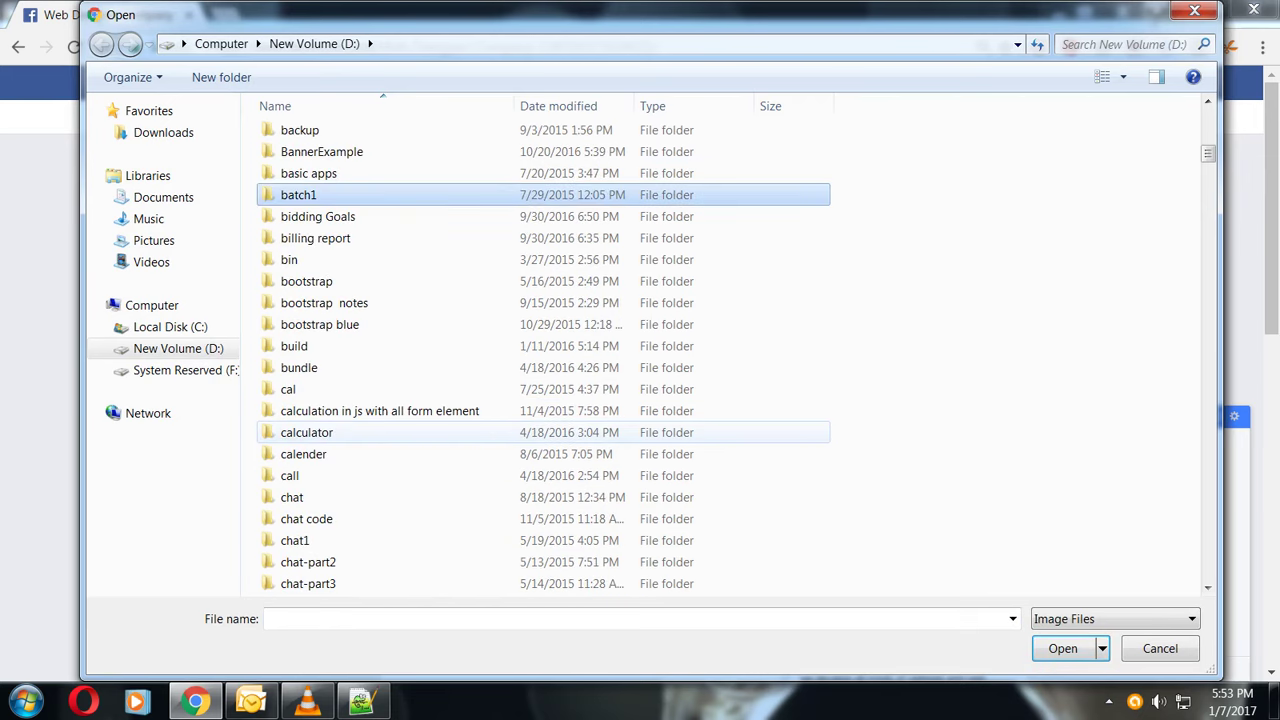
{"action": "key", "text": "b"}
{"action": "key", "text": "b"}
{"action": "key", "text": "b"}
{"action": "key", "text": "b"}
{"action": "key", "text": "b"}
{"action": "key", "text": "b"}
{"action": "key", "text": "b"}
{"action": "key", "text": "b"}
{"action": "key", "text": "b"}
{"action": "key", "text": "b"}
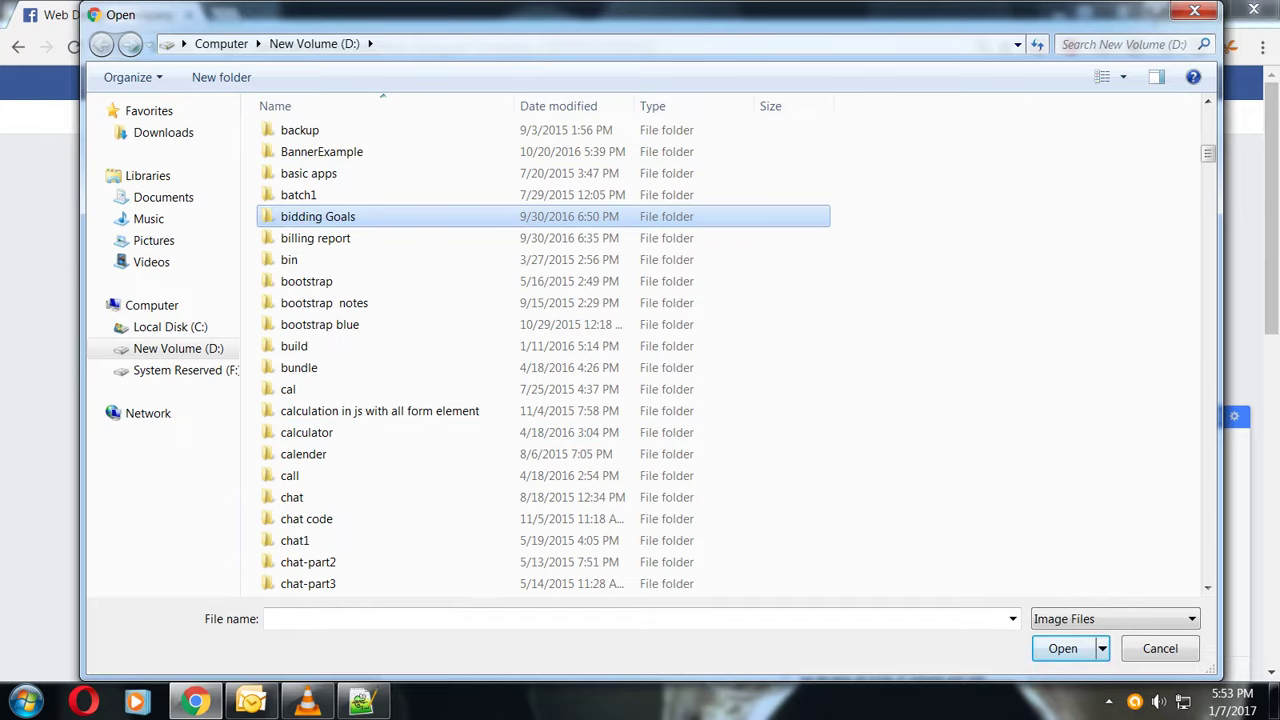
{"action": "key", "text": "Escape"}
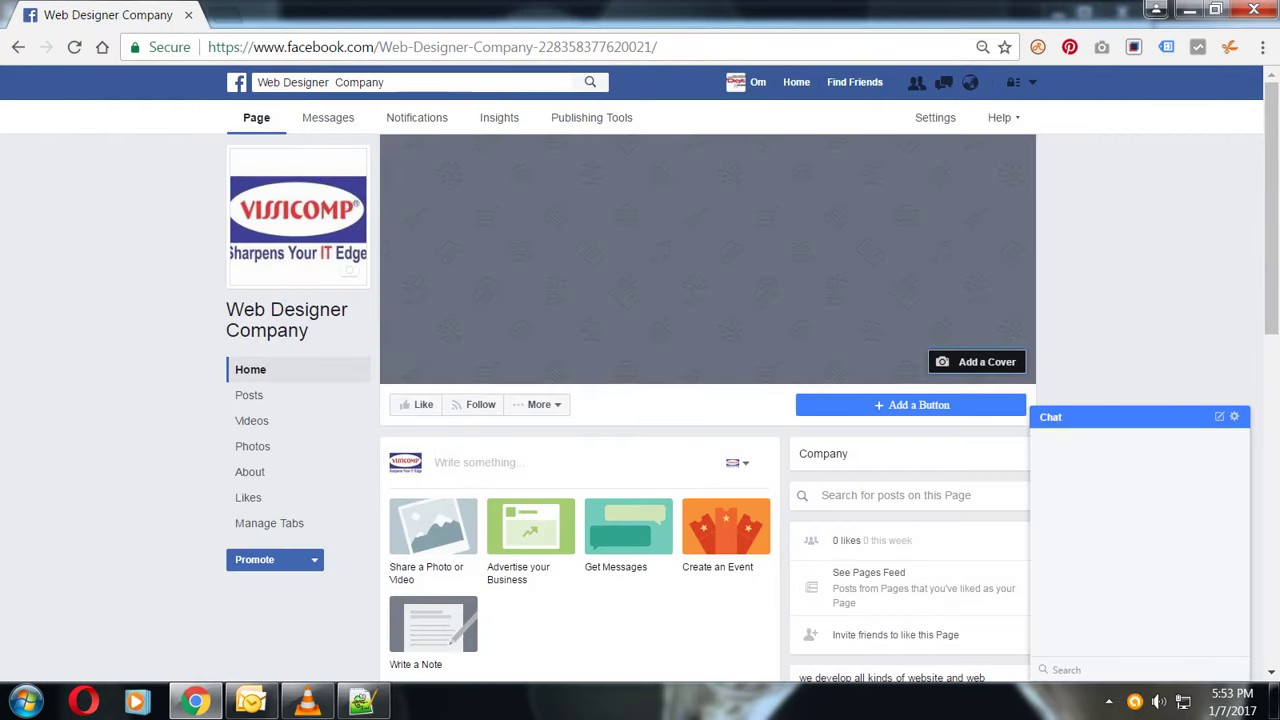
{"action": "key", "text": "ctrl+t"}
- Search Google for 'web designer banner' and open the full-size Web Designing banner image
{"action": "type", "text": "www"}
{"action": "key", "text": "Return"}
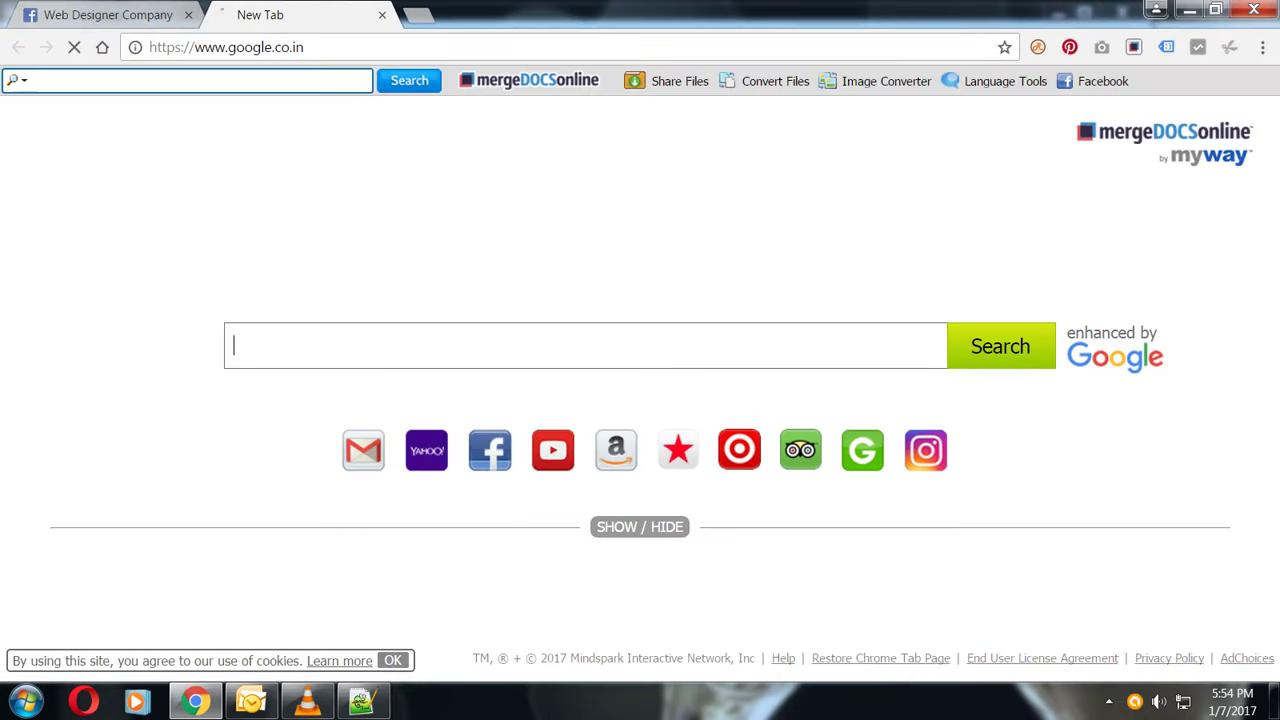
{"action": "type", "text": "w"}
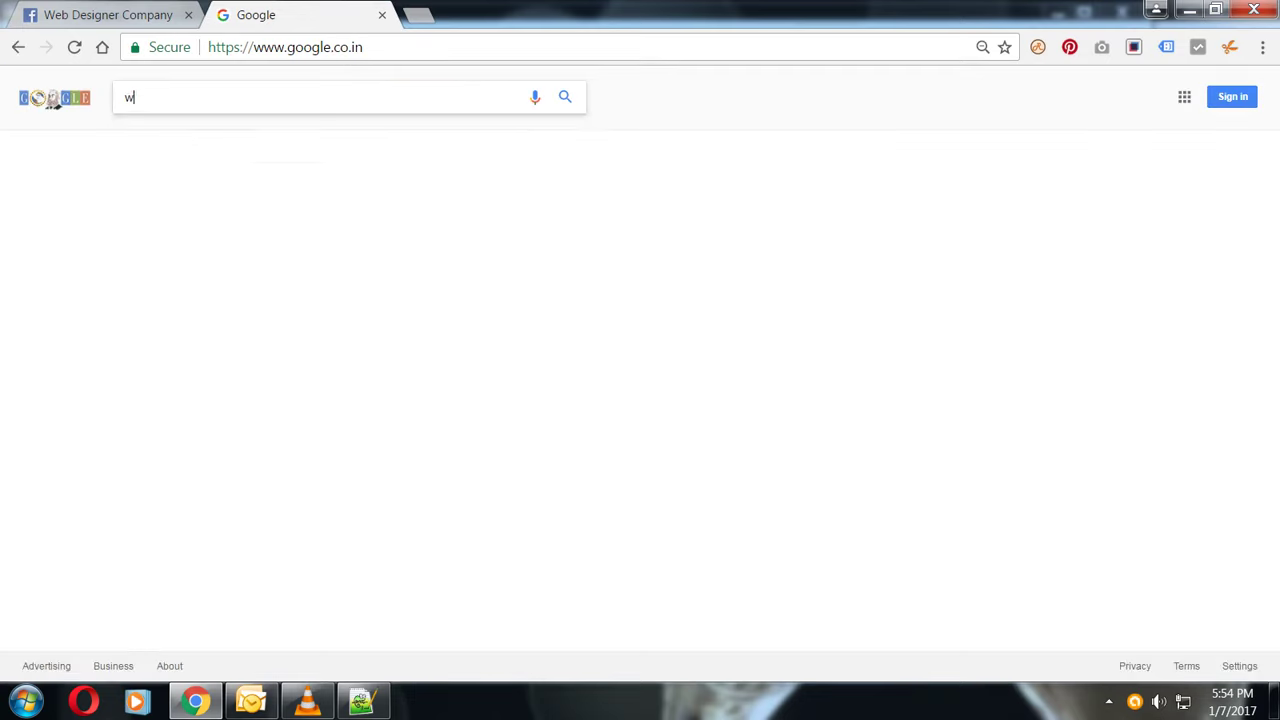
{"action": "type", "text": "eb designer "}
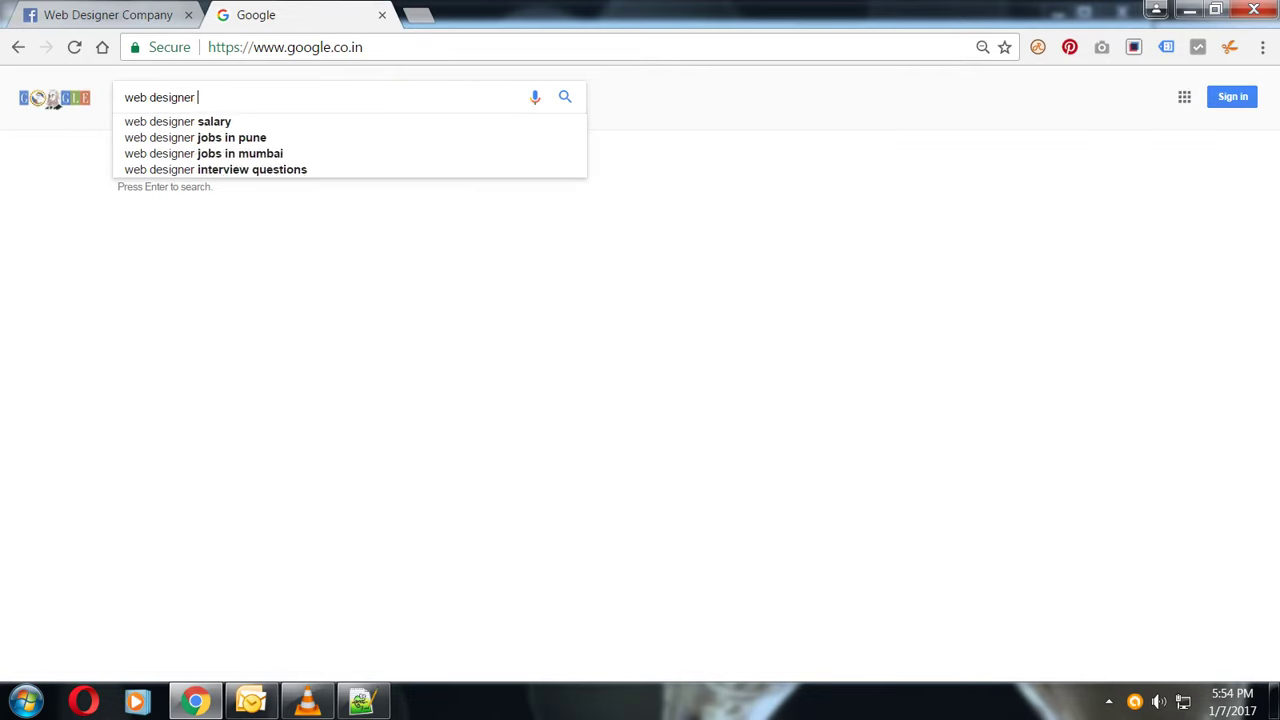
{"action": "type", "text": "banner"}
{"action": "key", "text": "Return"}
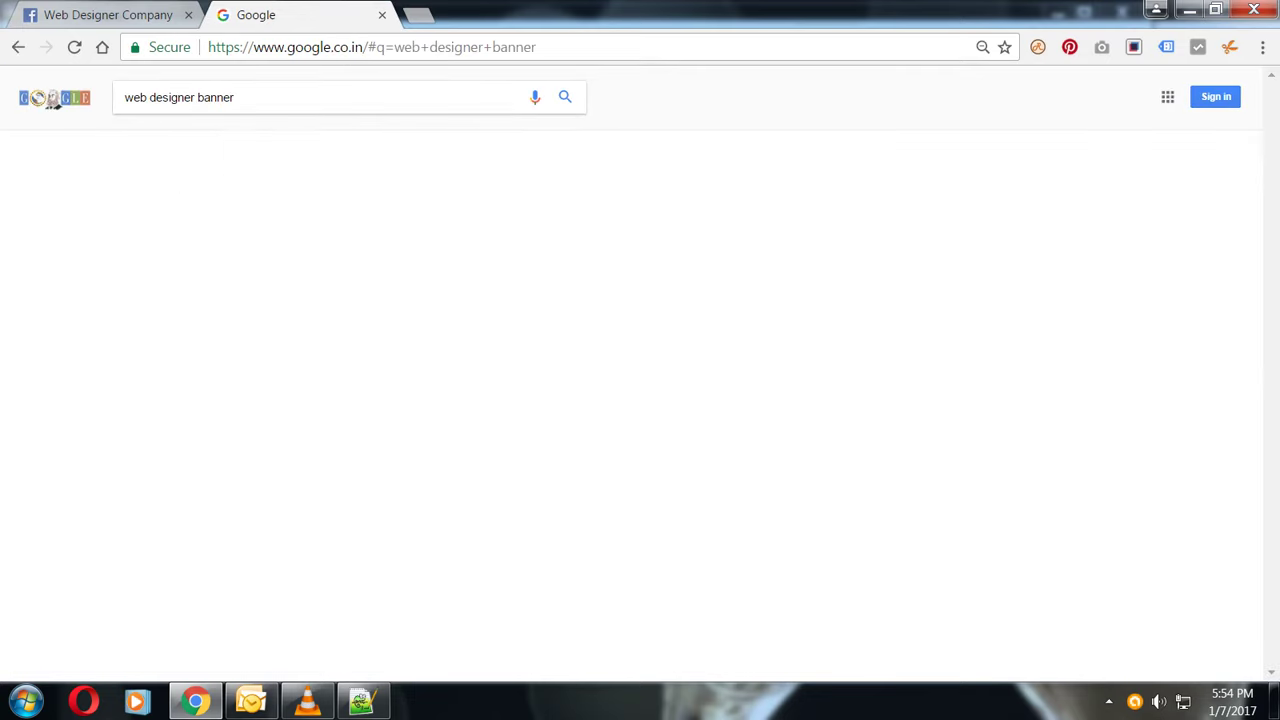
{"action": "left_click", "coordinate": [262, 268]}
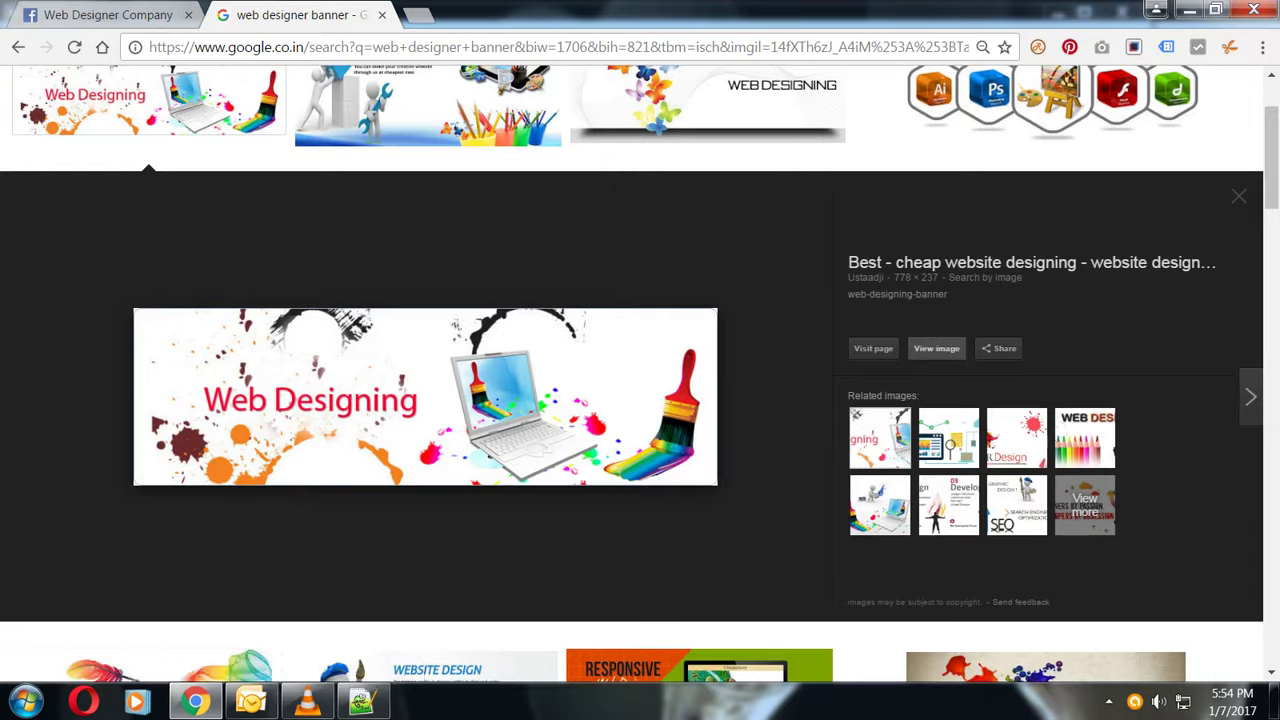
{"action": "left_click", "coordinate": [936, 348]}
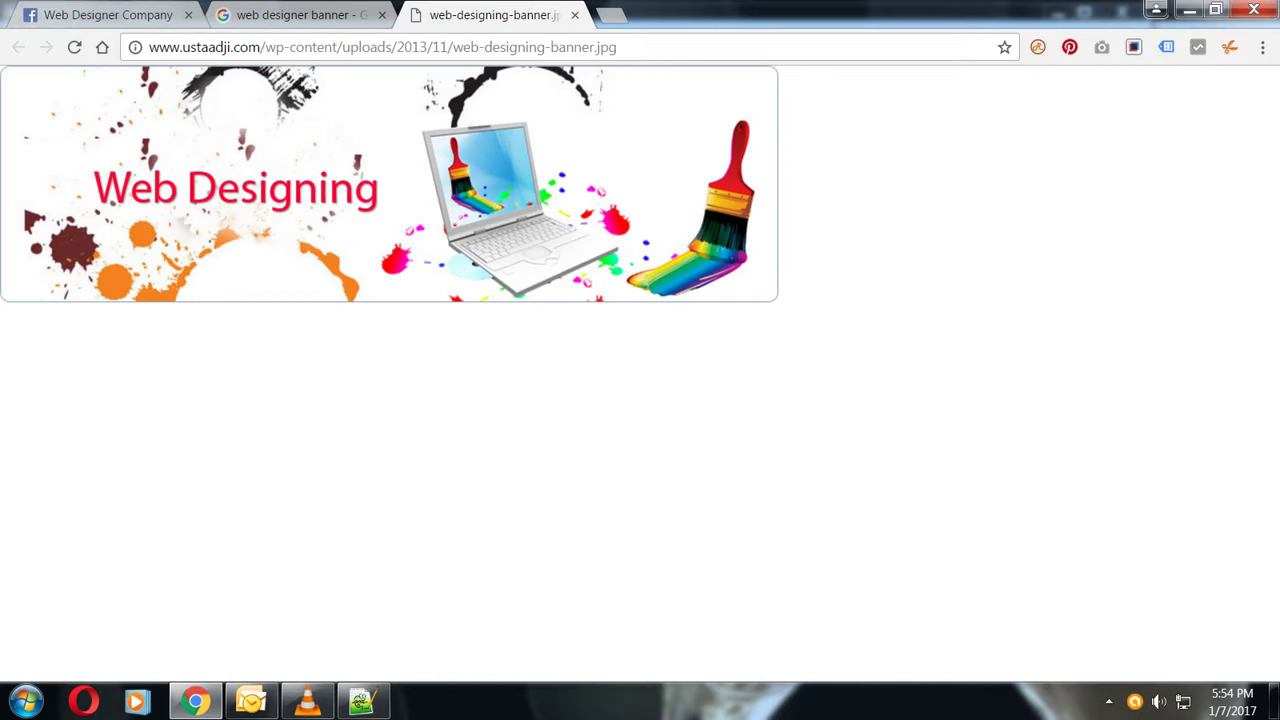
- Save the banner as web-designing-banner.jpg on the Desktop and return to Facebook
{"action": "right_click", "coordinate": [289, 192]}
{"action": "left_click", "coordinate": [320, 231]}
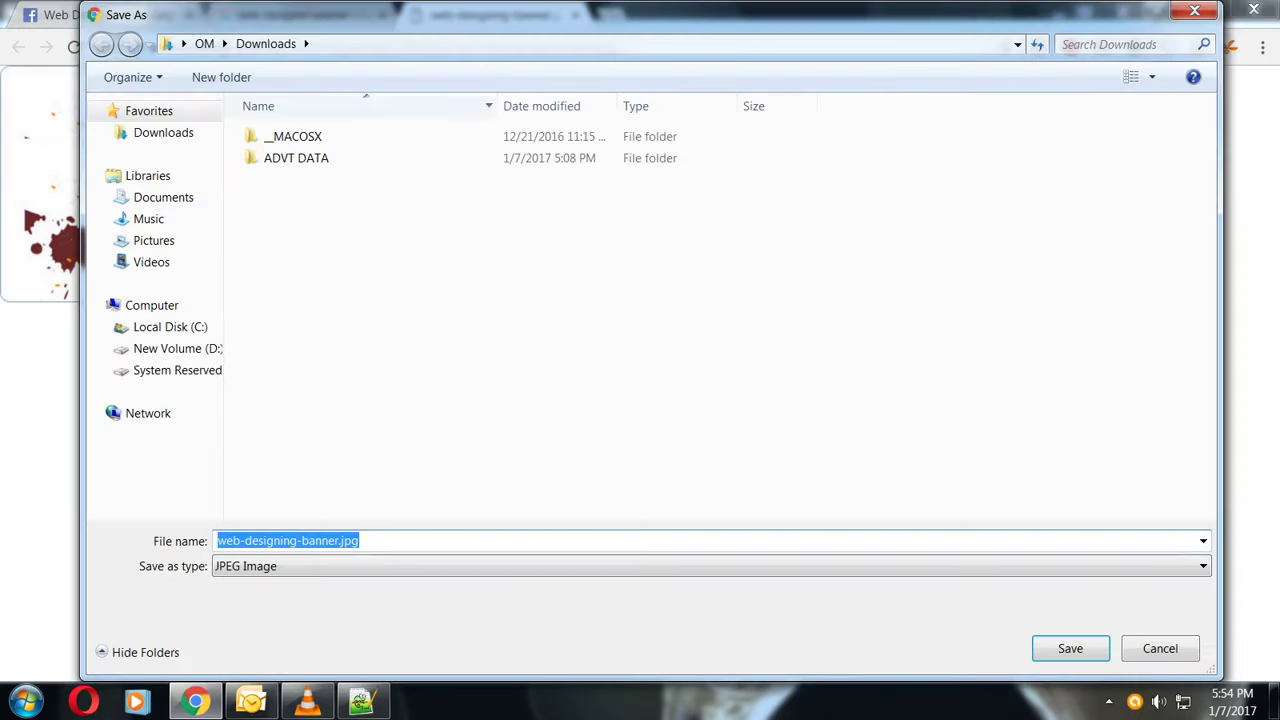
{"action": "left_click", "coordinate": [183, 43]}
{"action": "left_click", "coordinate": [210, 63]}
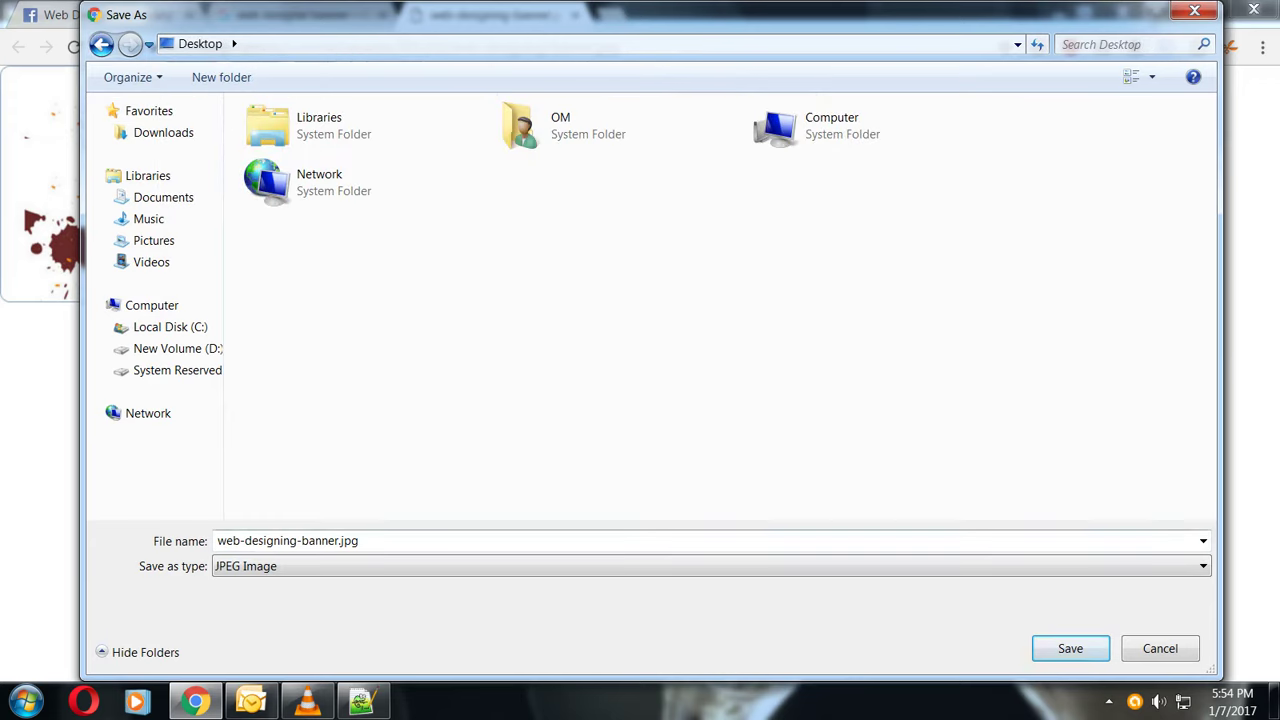
{"action": "left_click", "coordinate": [1070, 648]}
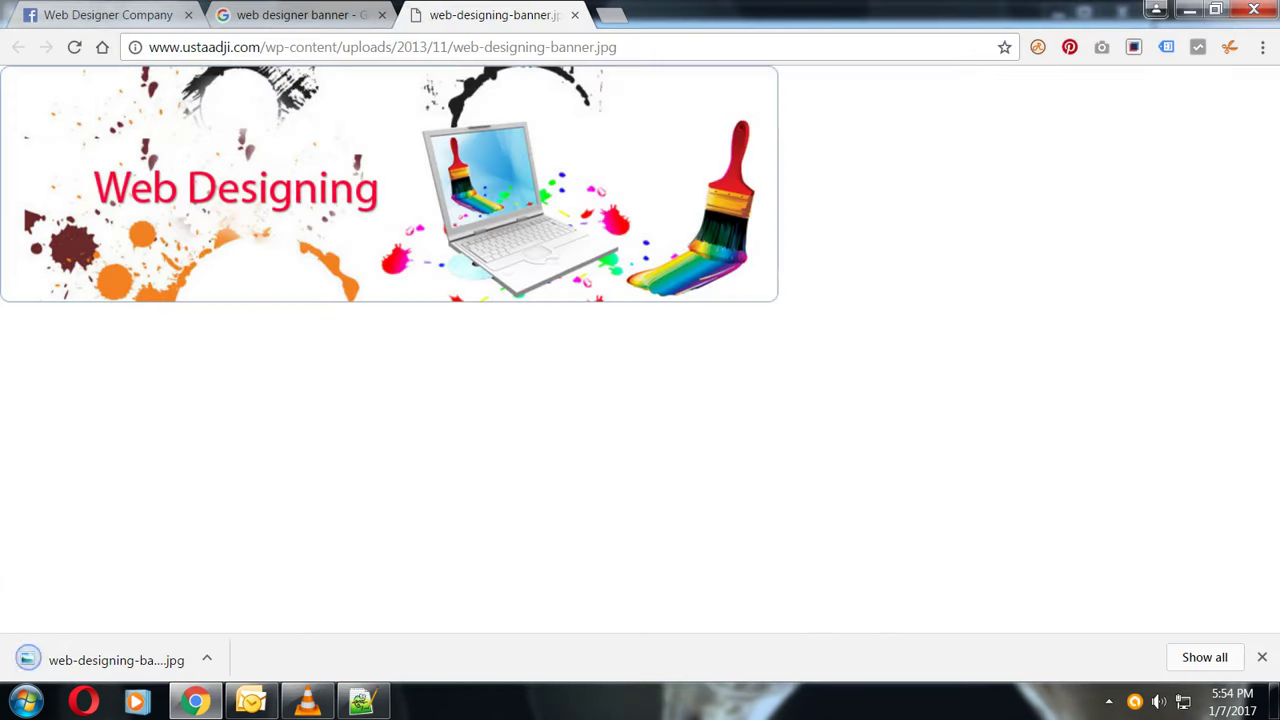
{"action": "left_click", "coordinate": [100, 14]}
- Upload web-designing-banner.jpg from the Desktop as the page's cover photo
{"action": "left_click", "coordinate": [978, 362]}
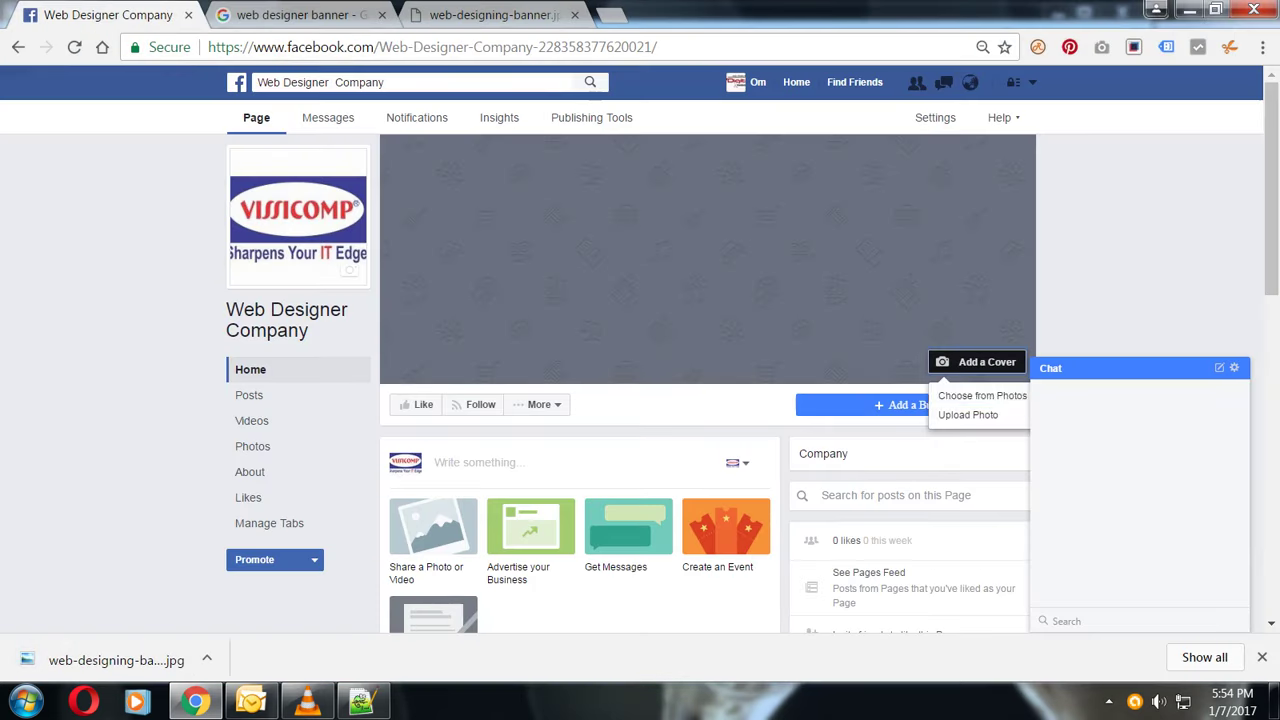
{"action": "left_click", "coordinate": [968, 414]}
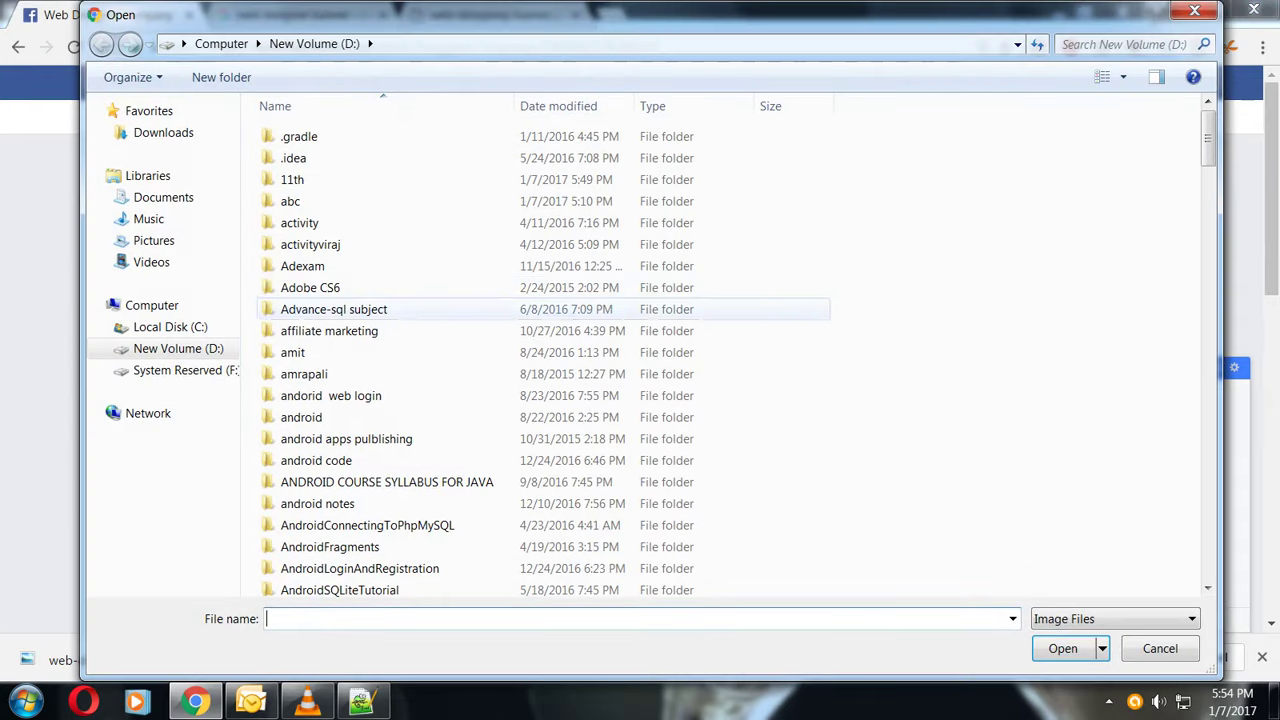
{"action": "left_click", "coordinate": [259, 43]}
{"action": "left_click", "coordinate": [183, 43]}
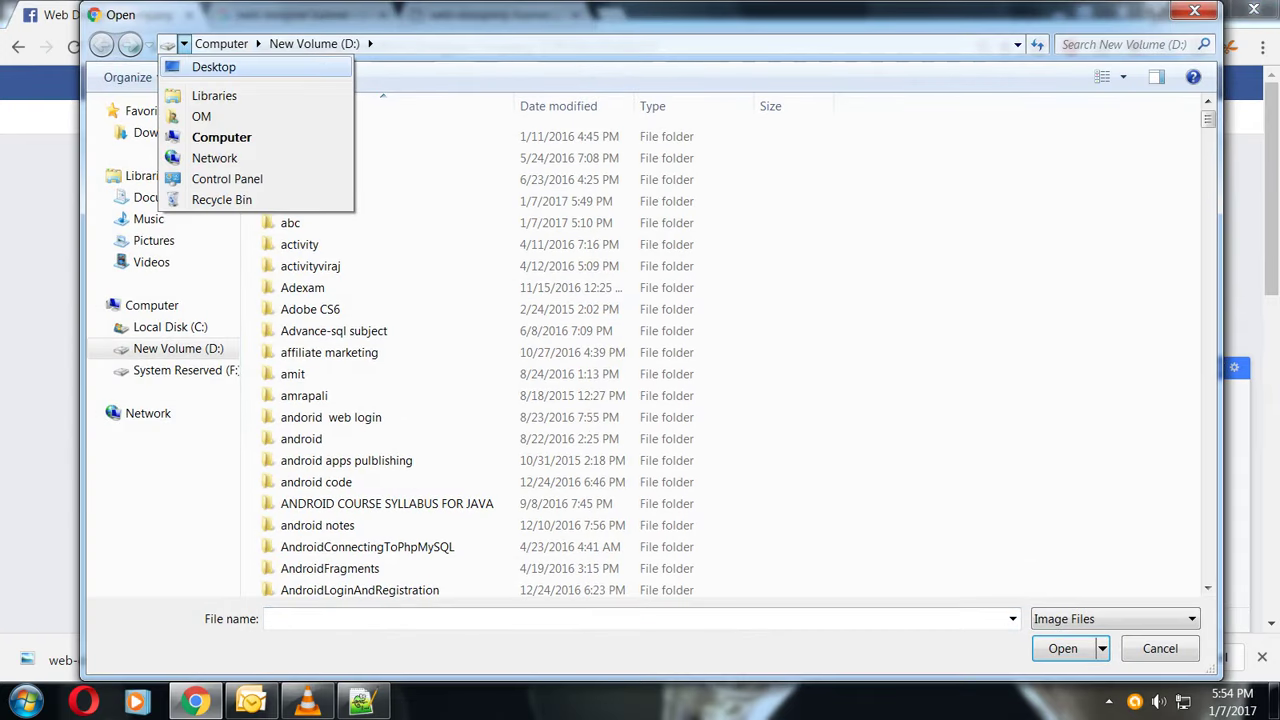
{"action": "left_click", "coordinate": [200, 63]}
{"action": "left_click", "coordinate": [636, 183]}
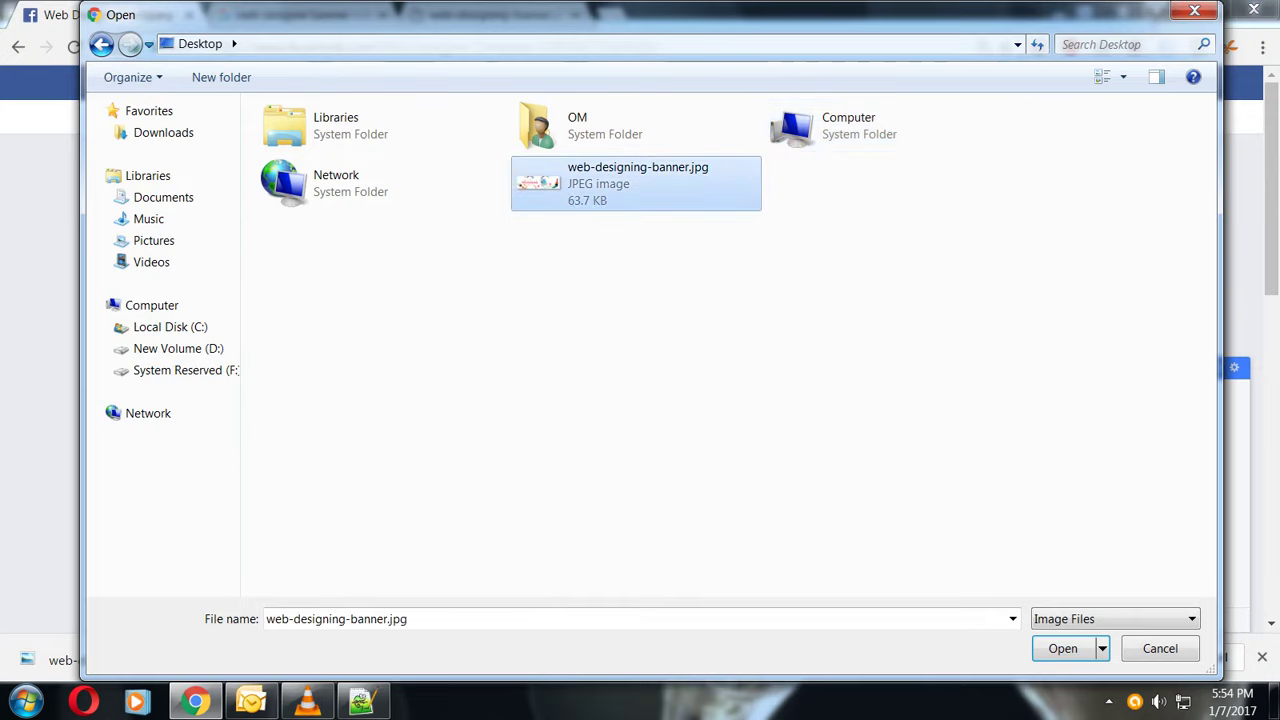
{"action": "key", "text": "Return"}
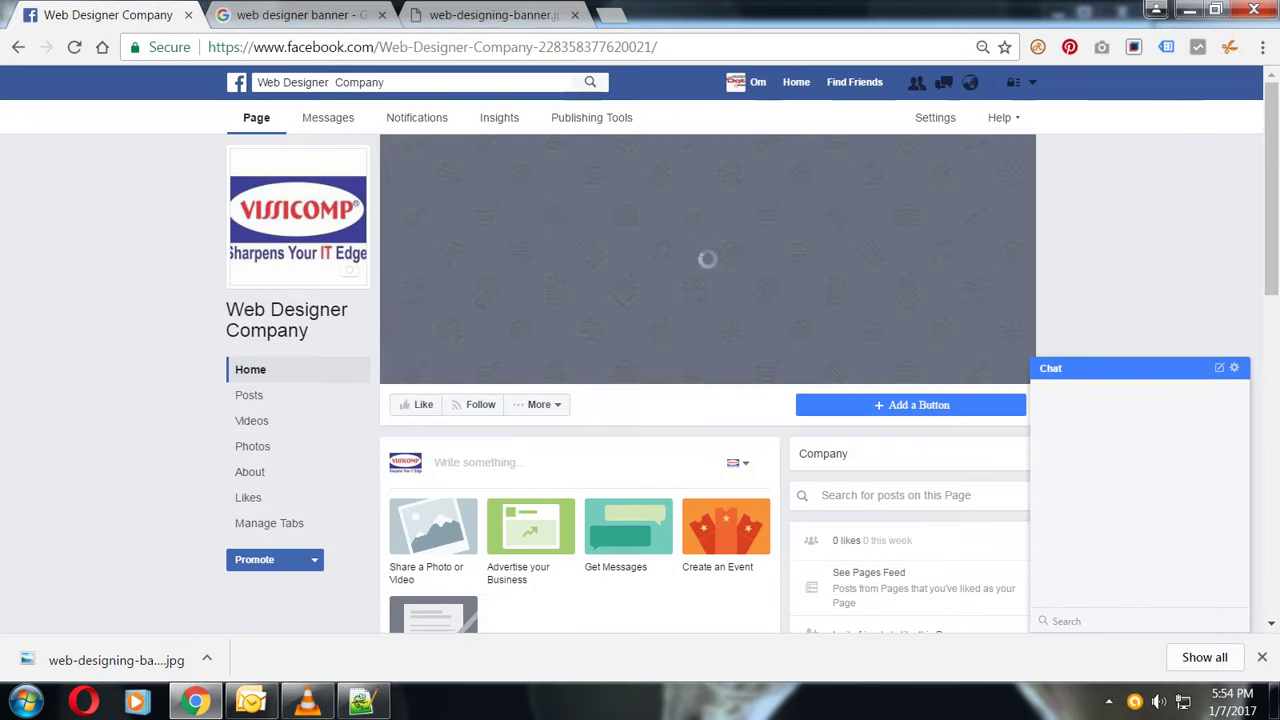
- Shift the cover photo slightly to the right and save its position
{"action": "left_click_drag", "start_coordinate": [600, 260], "coordinate": [678, 260]}
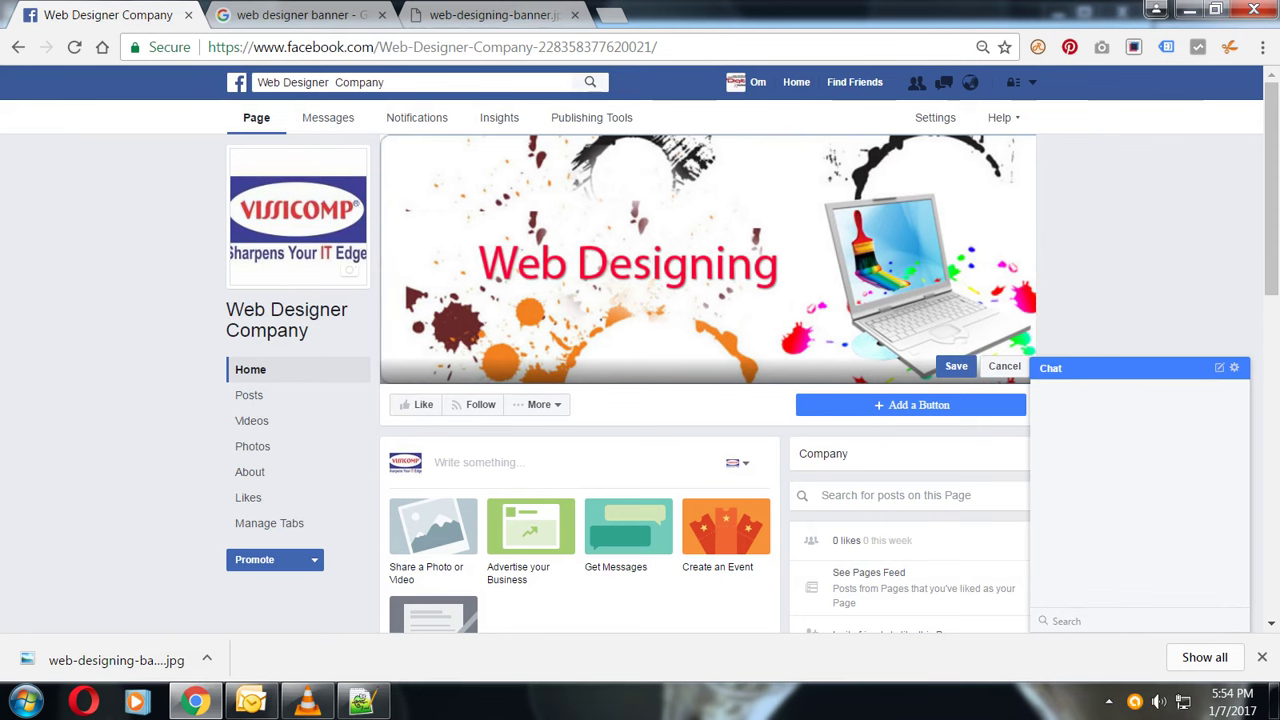
{"action": "left_click", "coordinate": [956, 366]}
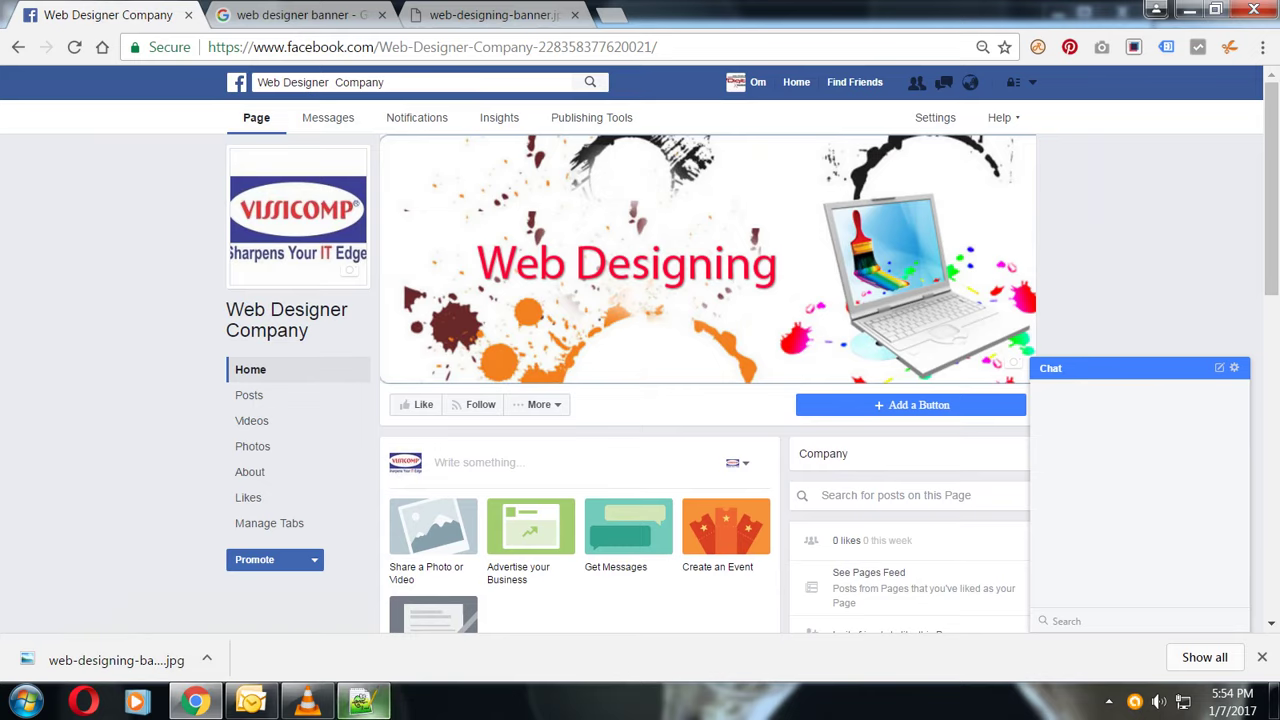
{"action": "left_click", "coordinate": [361, 700]}
- Write a note recapping the updated profile picture and added cover page picture, correcting 'profiel'
{"action": "key", "text": "Return"}
{"action": "key", "text": "Return"}
{"action": "type", "text": "y"}
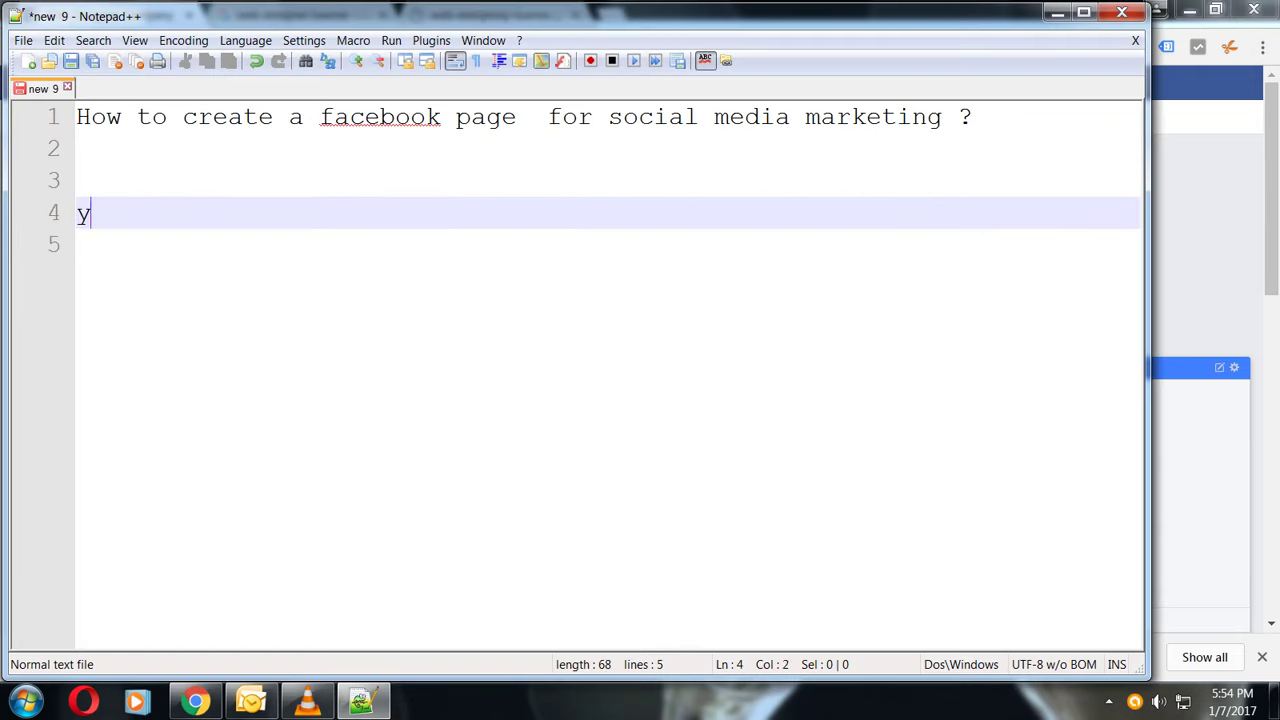
{"action": "type", "text": "ou have upd"}
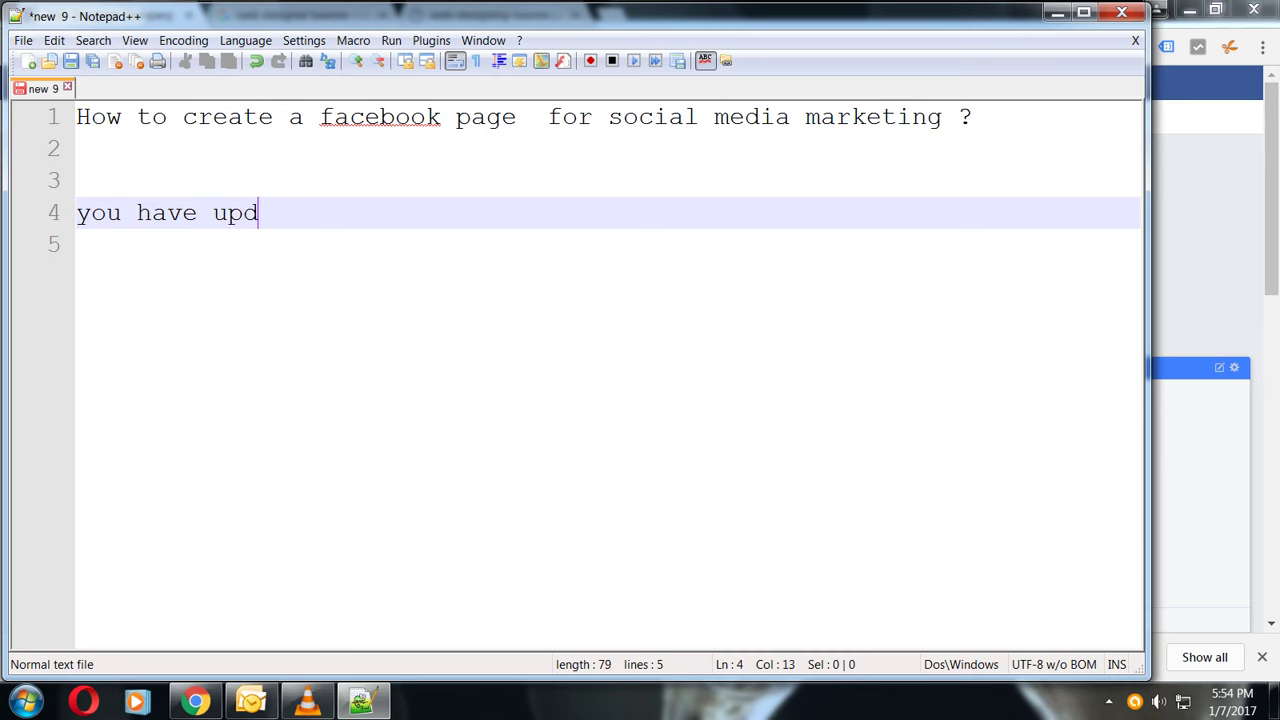
{"action": "type", "text": "ated  y"}
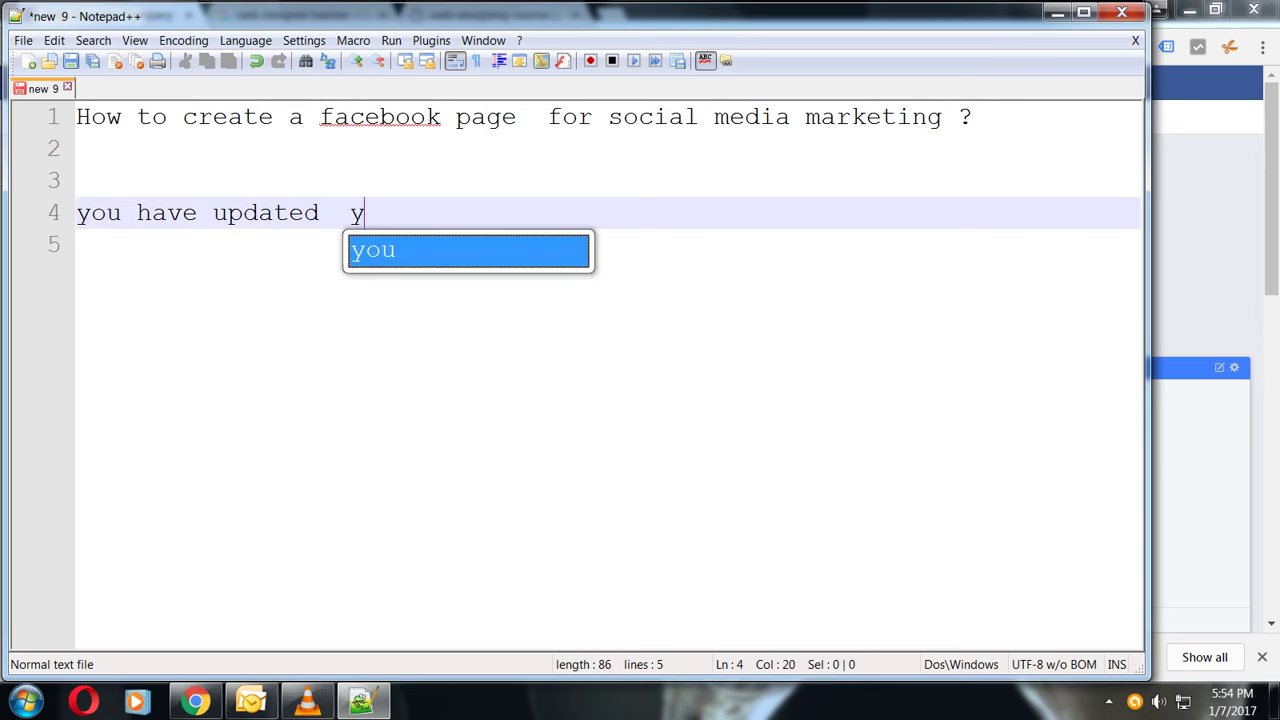
{"action": "type", "text": "our profiel pictures of your p"}
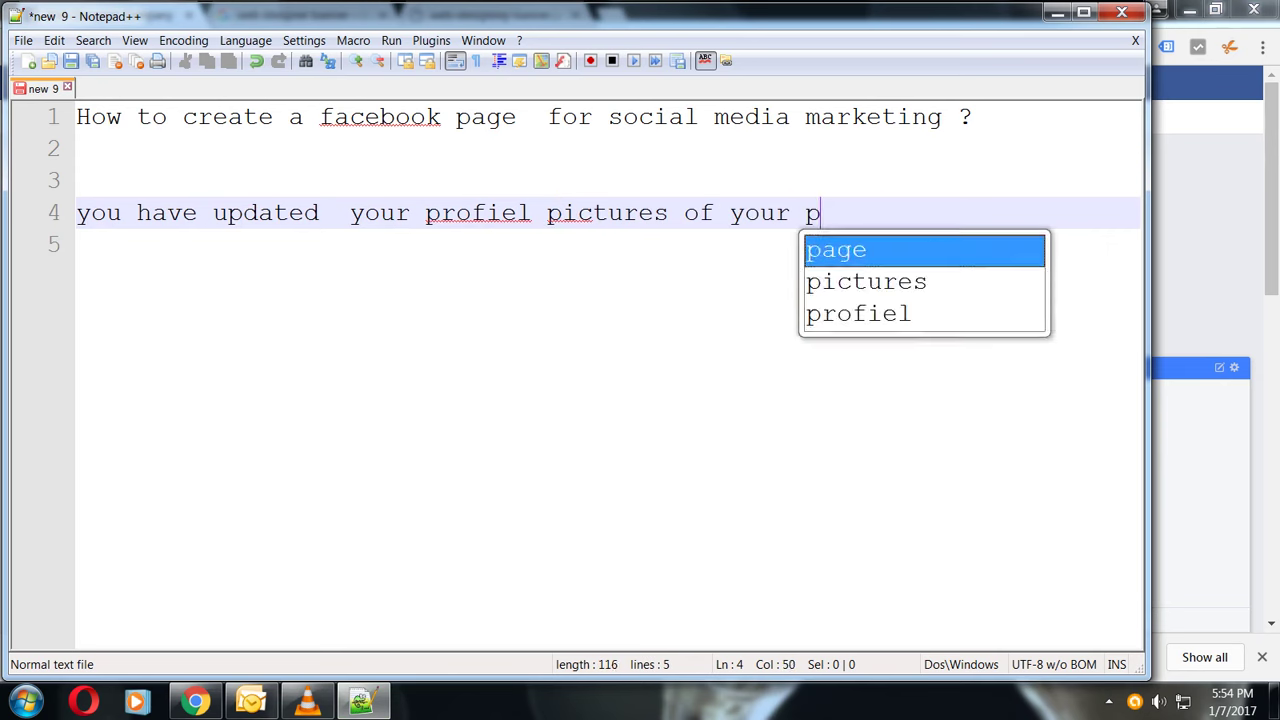
{"action": "key", "text": "Return"}
{"action": "type", "text": "and "}
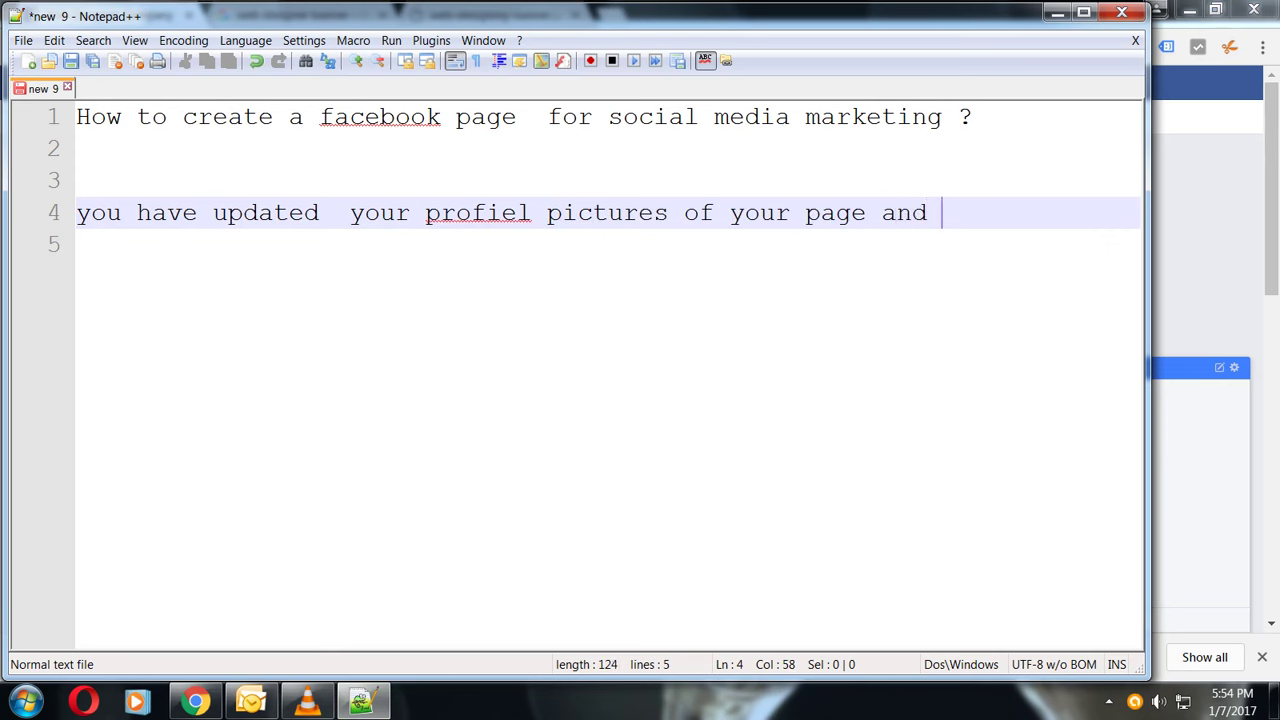
{"action": "type", "text": "added"}
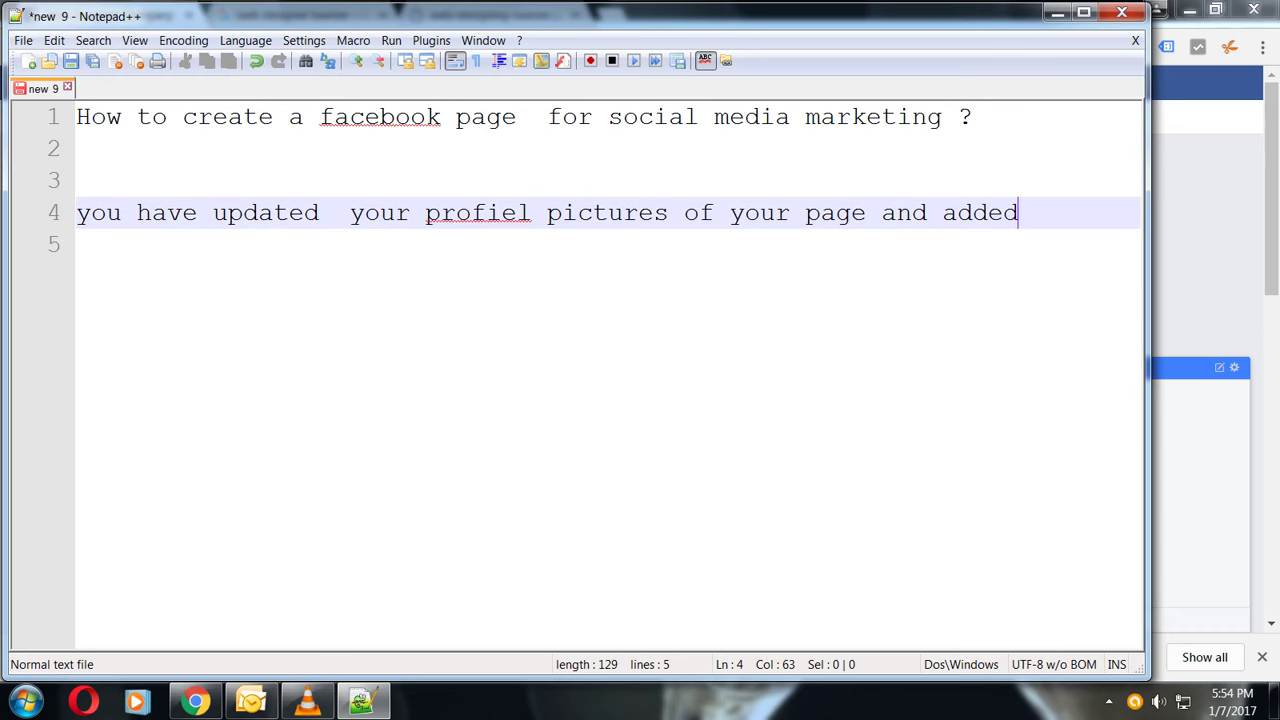
{"action": "key", "text": "Return"}
{"action": "key", "text": "Return"}
{"action": "type", "text": "cover page"}
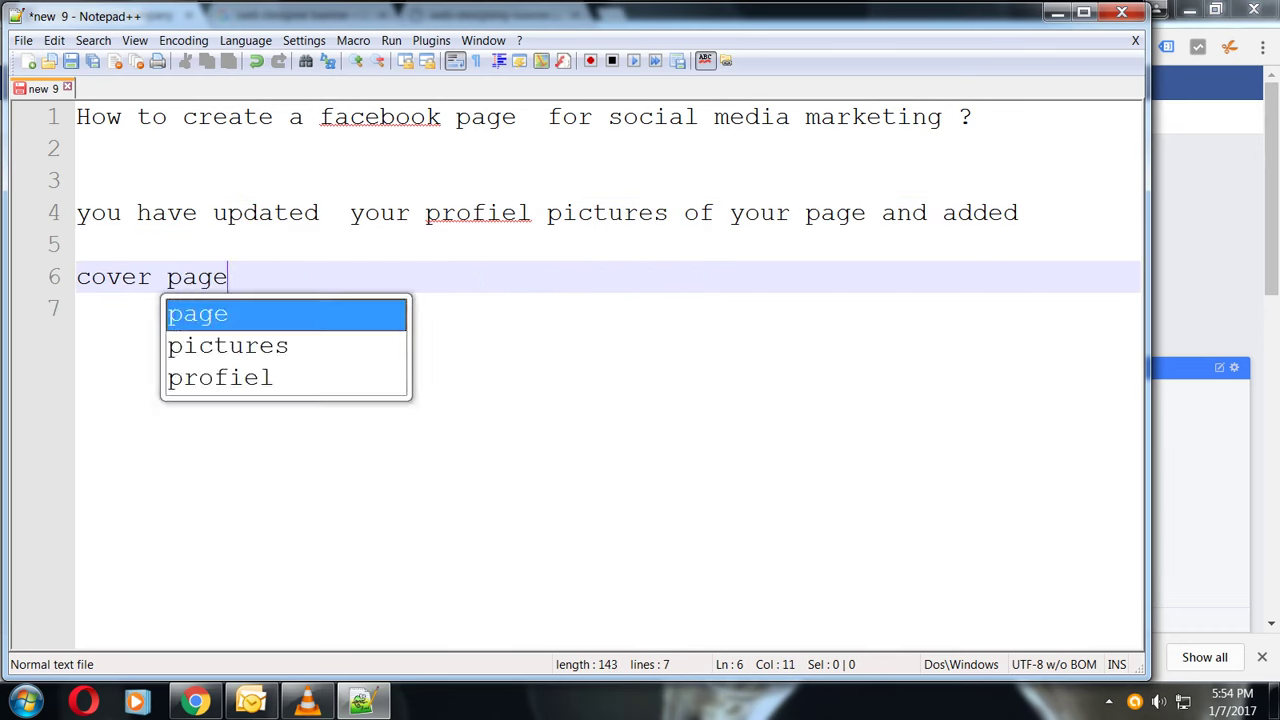
{"action": "key", "text": "Return"}
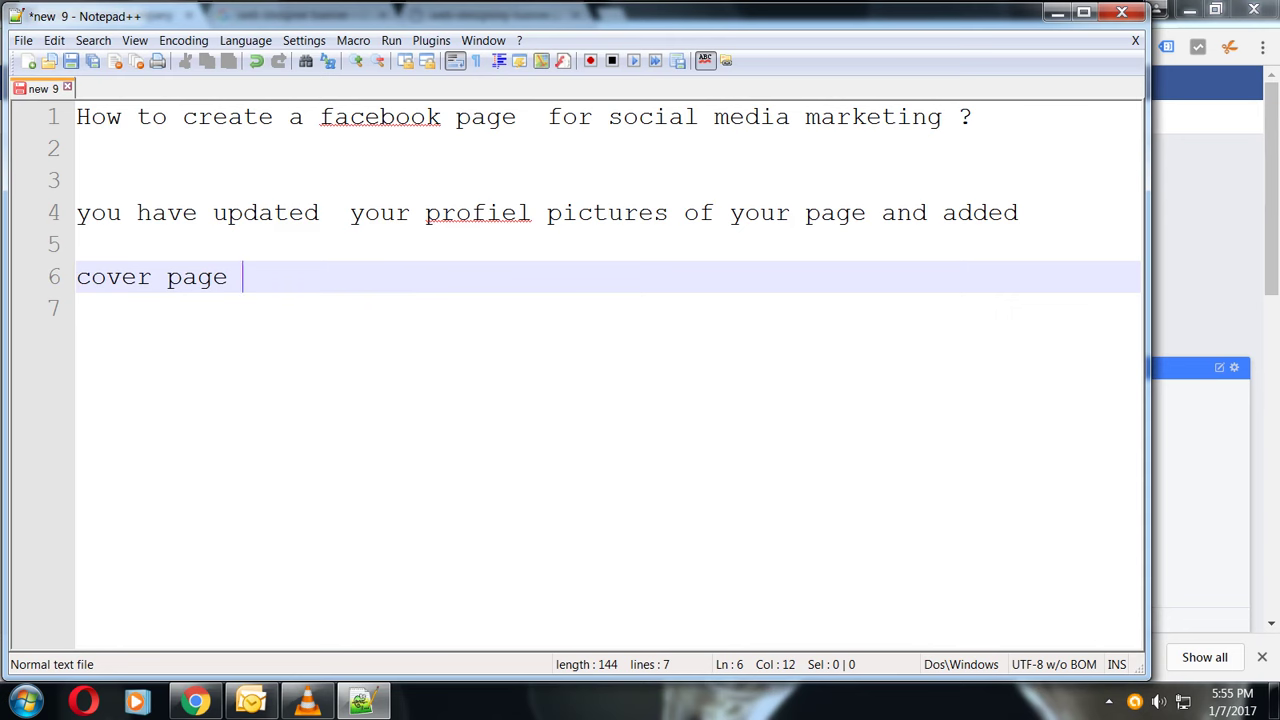
{"action": "type", "text": "picture"}
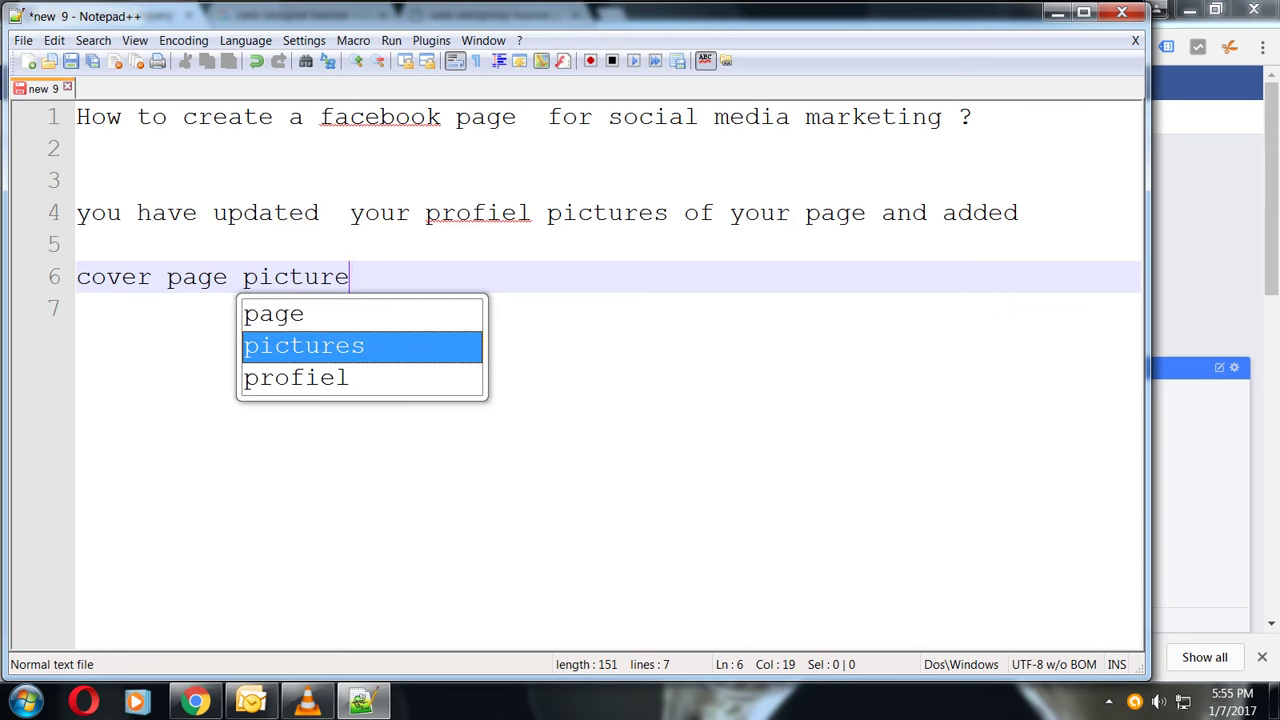
{"action": "left_click", "coordinate": [530, 212]}
{"action": "key", "text": "BackSpace"}
{"action": "key", "text": "BackSpace"}
{"action": "key", "text": "BackSpace"}
{"action": "type", "text": "ile"}
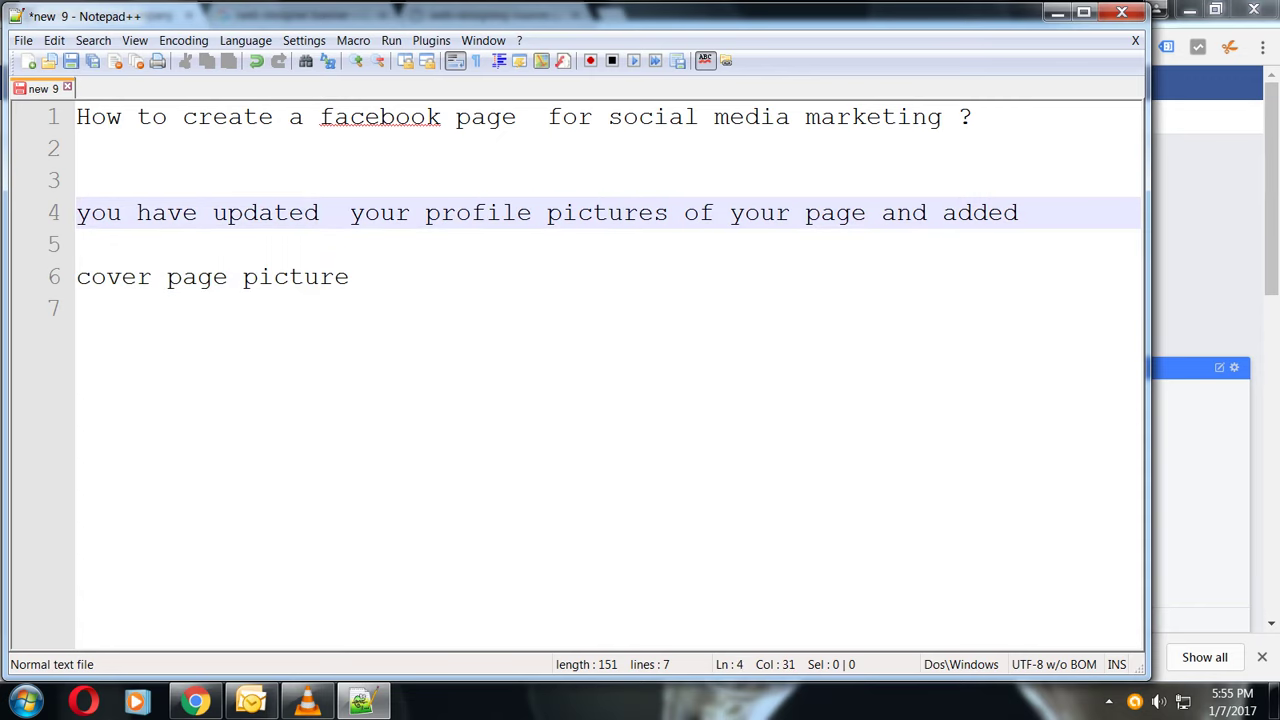
{"action": "left_click", "coordinate": [349, 277]}
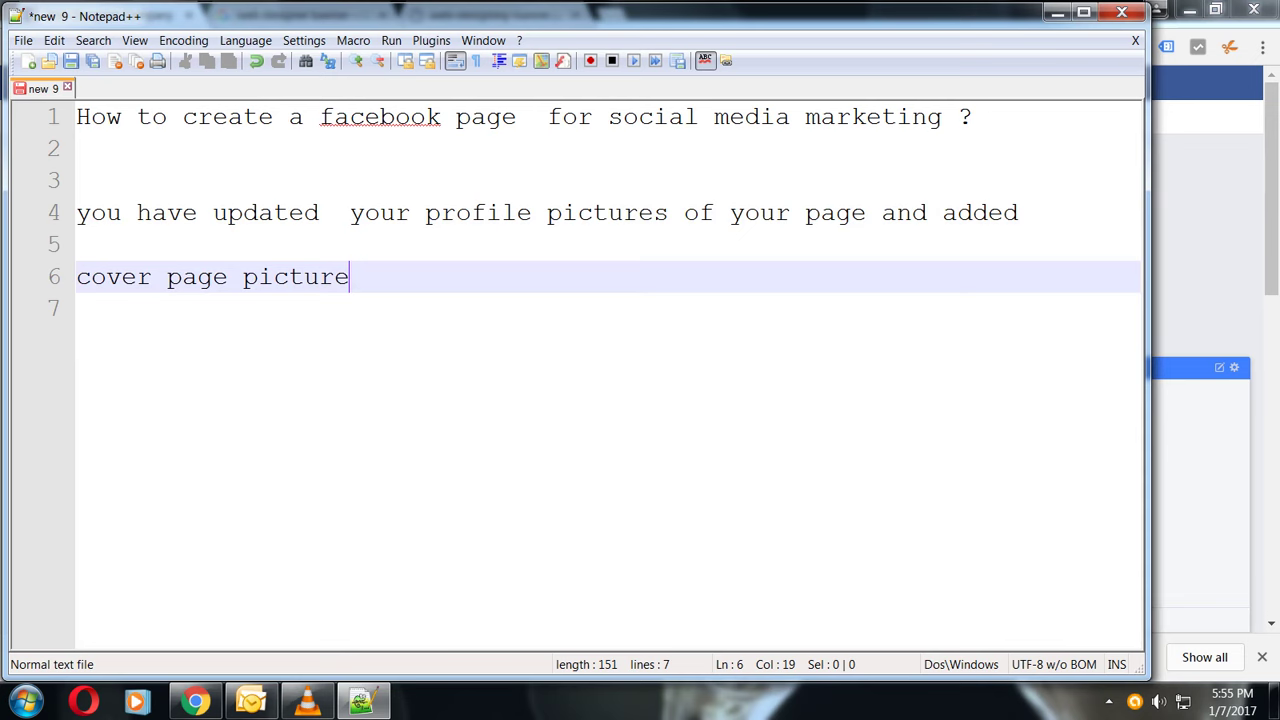
{"action": "type", "text": "of"}
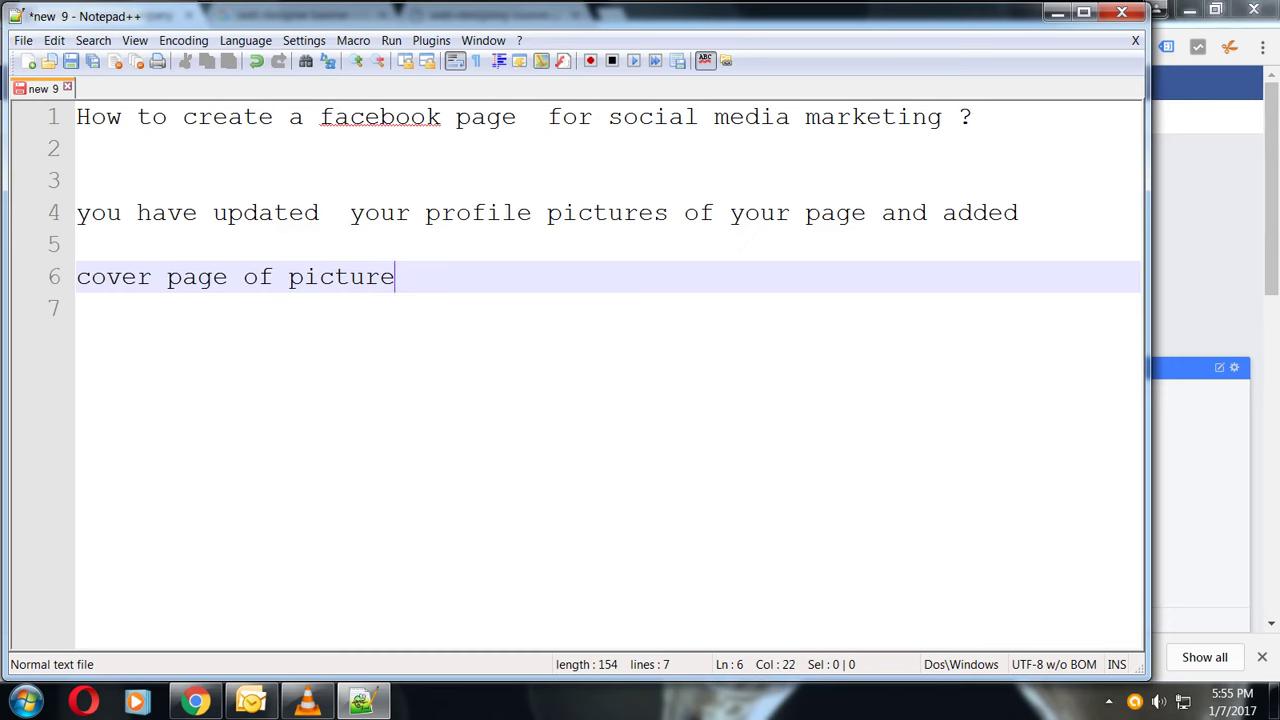
- Note that adding a button called CTA (call to action) is the next important thing
{"action": "key", "text": "Return"}
{"action": "key", "text": "Return"}
{"action": "type", "text": "now  most important this"}
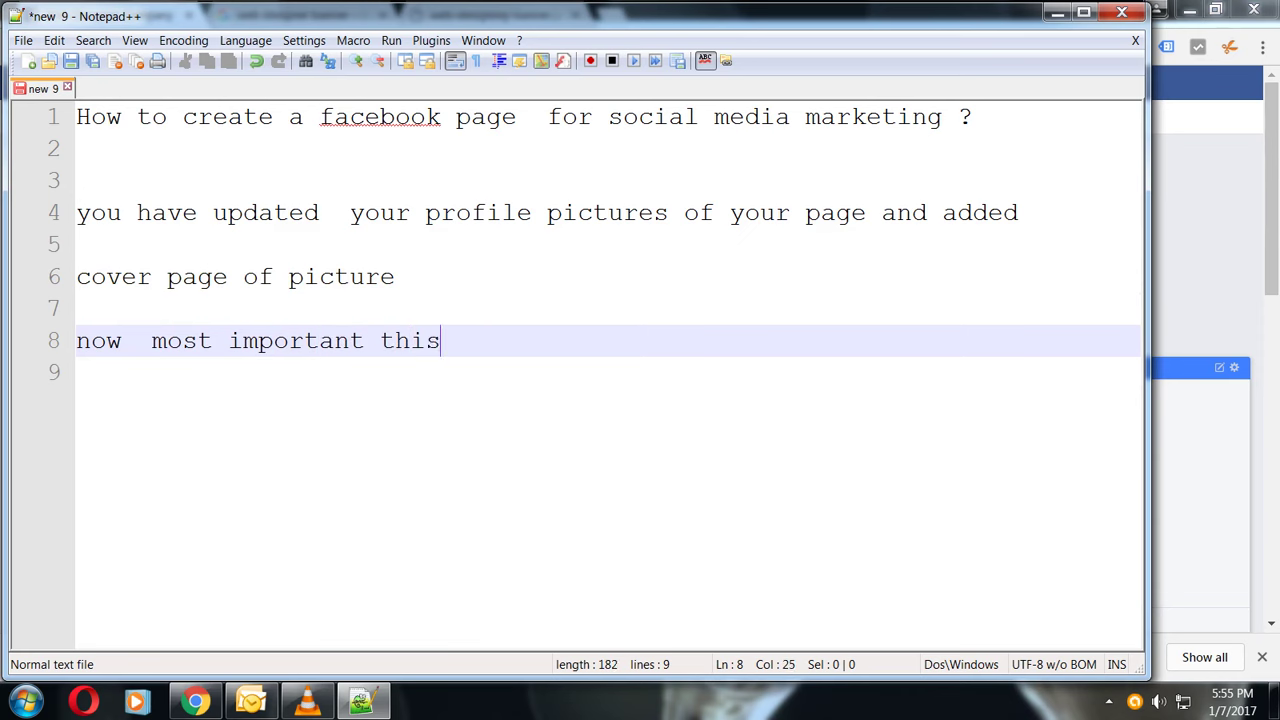
{"action": "key", "text": "BackSpace"}
{"action": "type", "text": "ngs is to how to "}
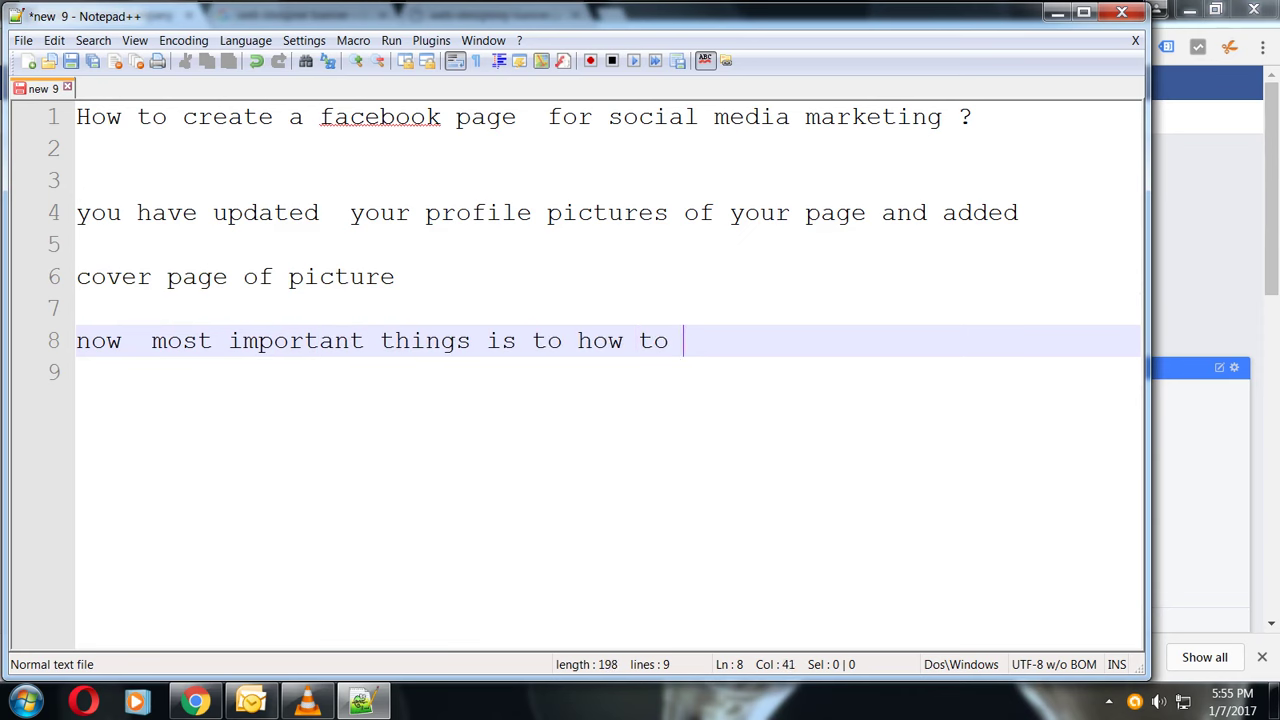
{"action": "type", "text": "add butt"}
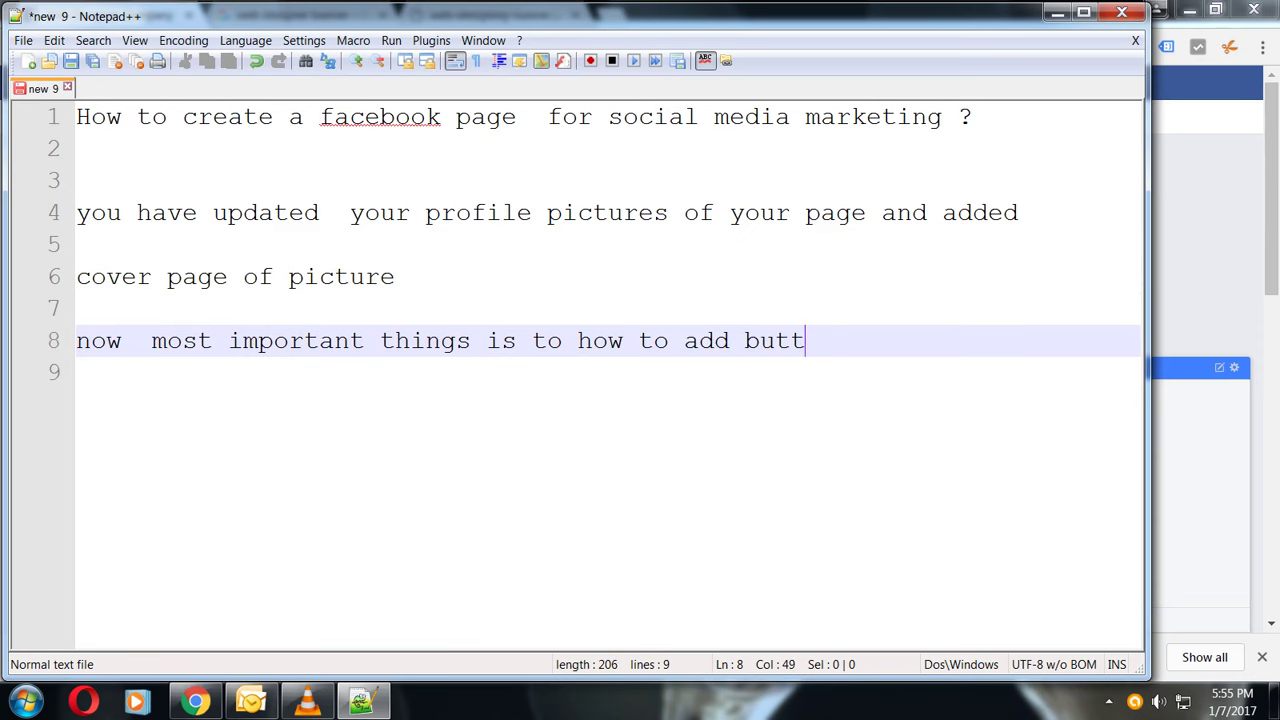
{"action": "type", "text": "on which"}
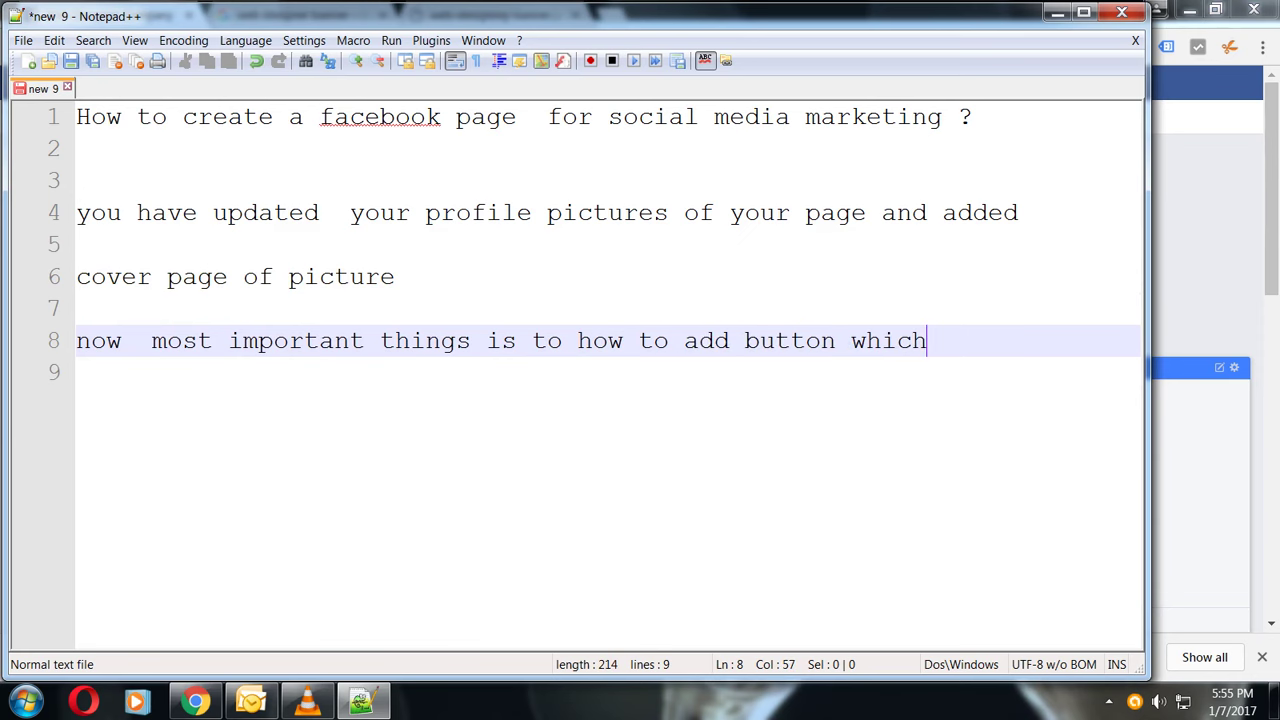
{"action": "key", "text": "Return"}
{"action": "type", "text": "is  called CT"}
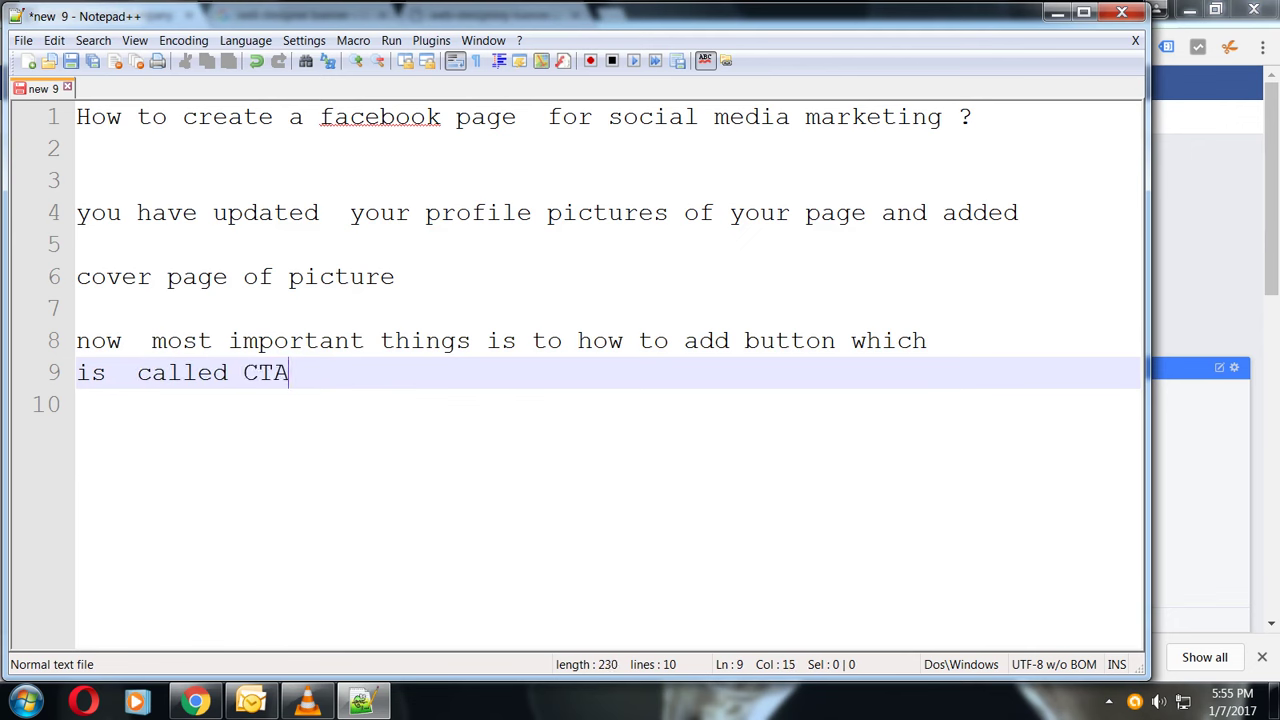
{"action": "type", "text": "A"}
{"action": "key", "text": "BackSpace"}
{"action": "type", "text": "(NOTE CT"}
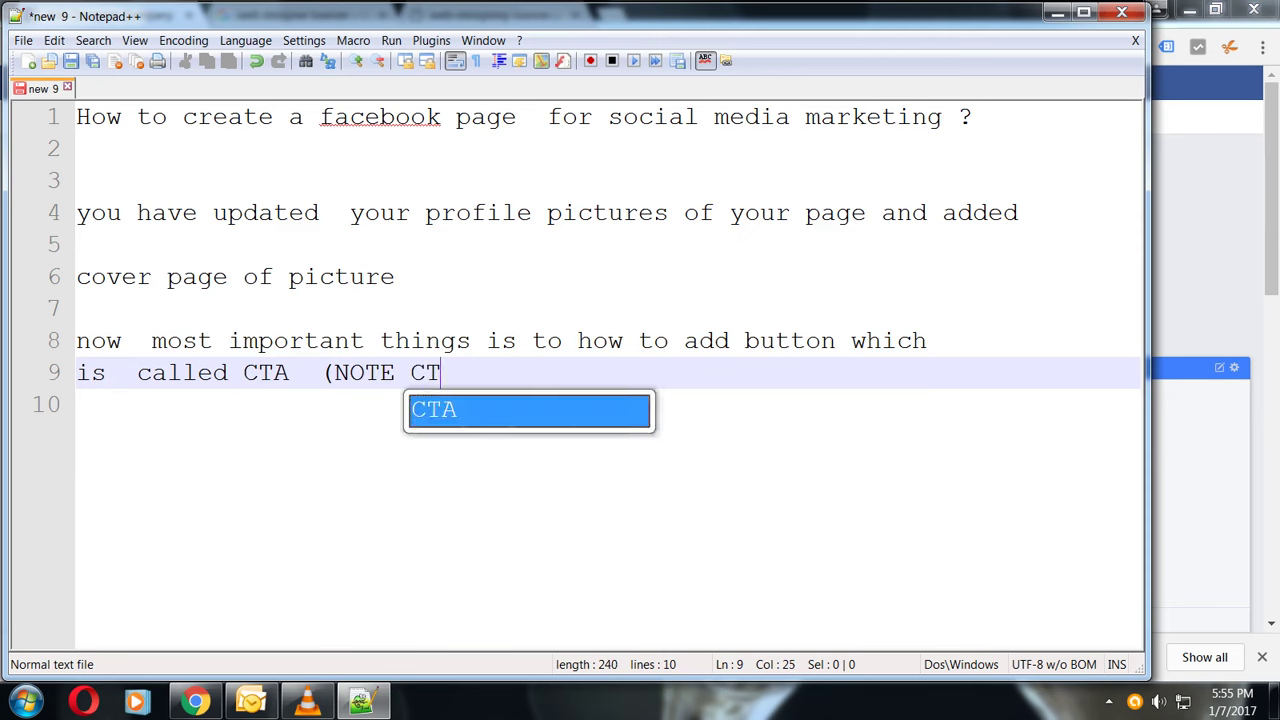
{"action": "type", "text": "A MEANS ) CALL TO A"}
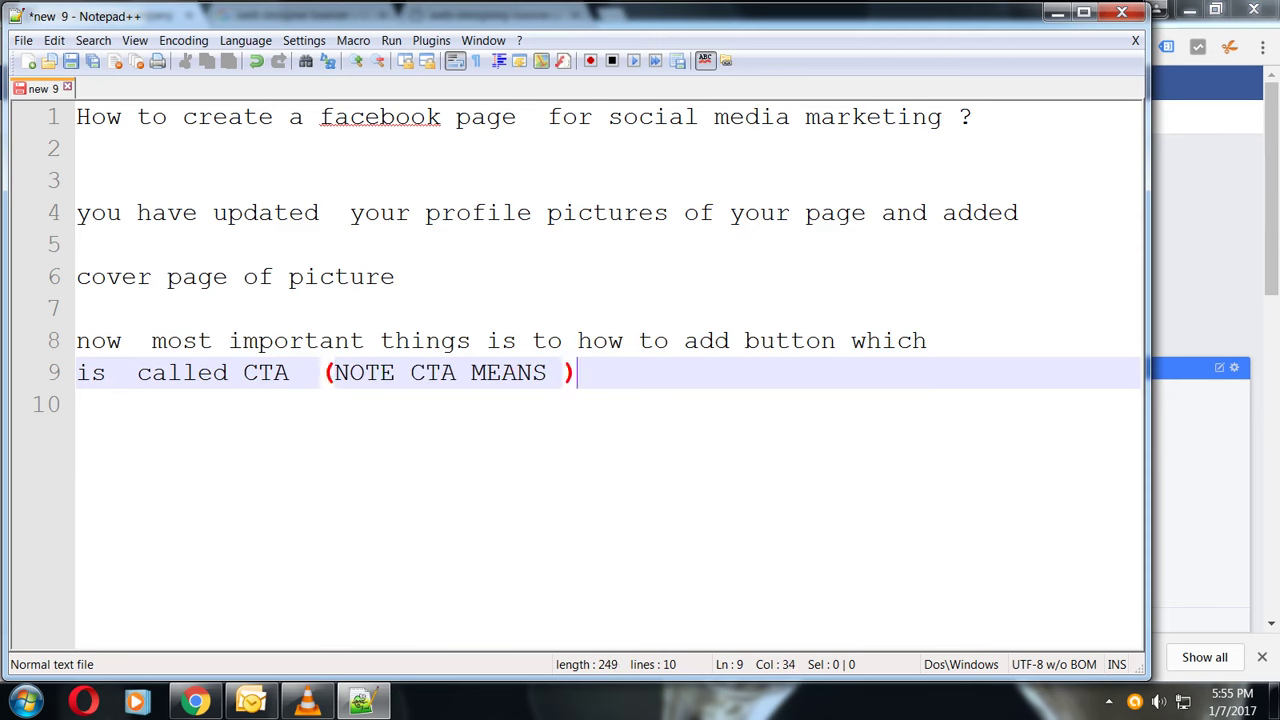
{"action": "type", "text": "CT"}
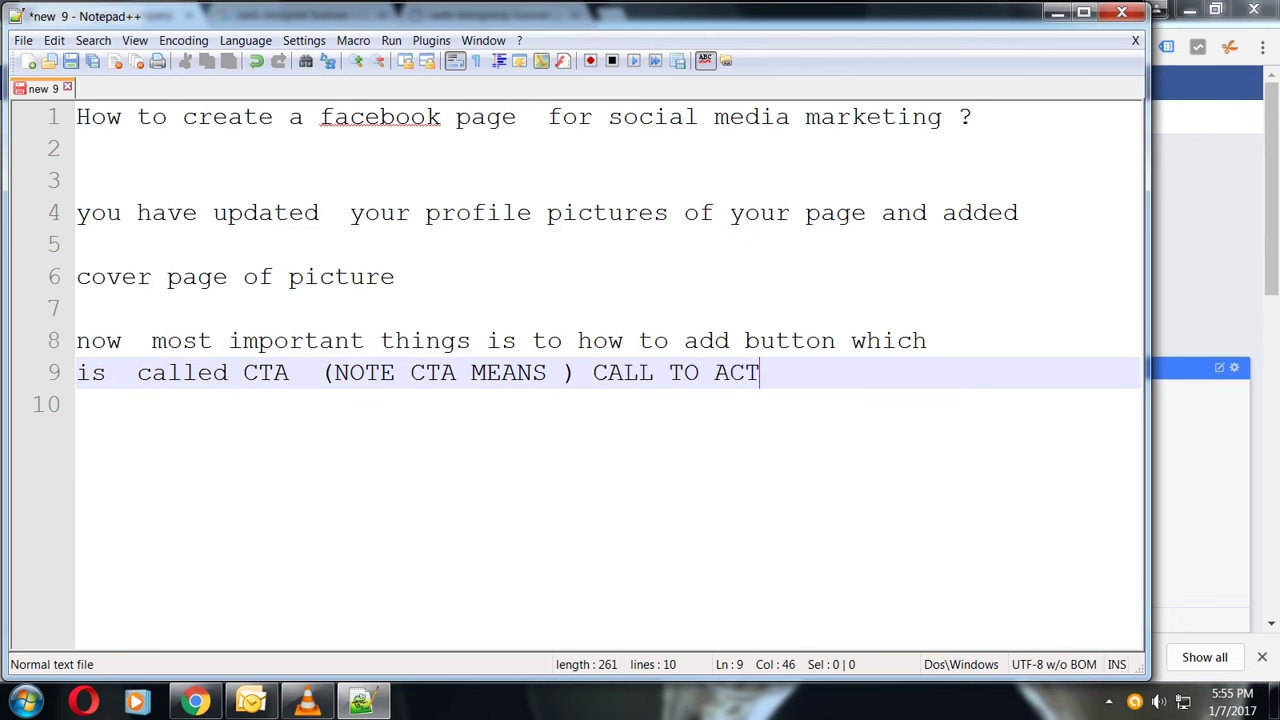
{"action": "type", "text": "ION BUTTON"}
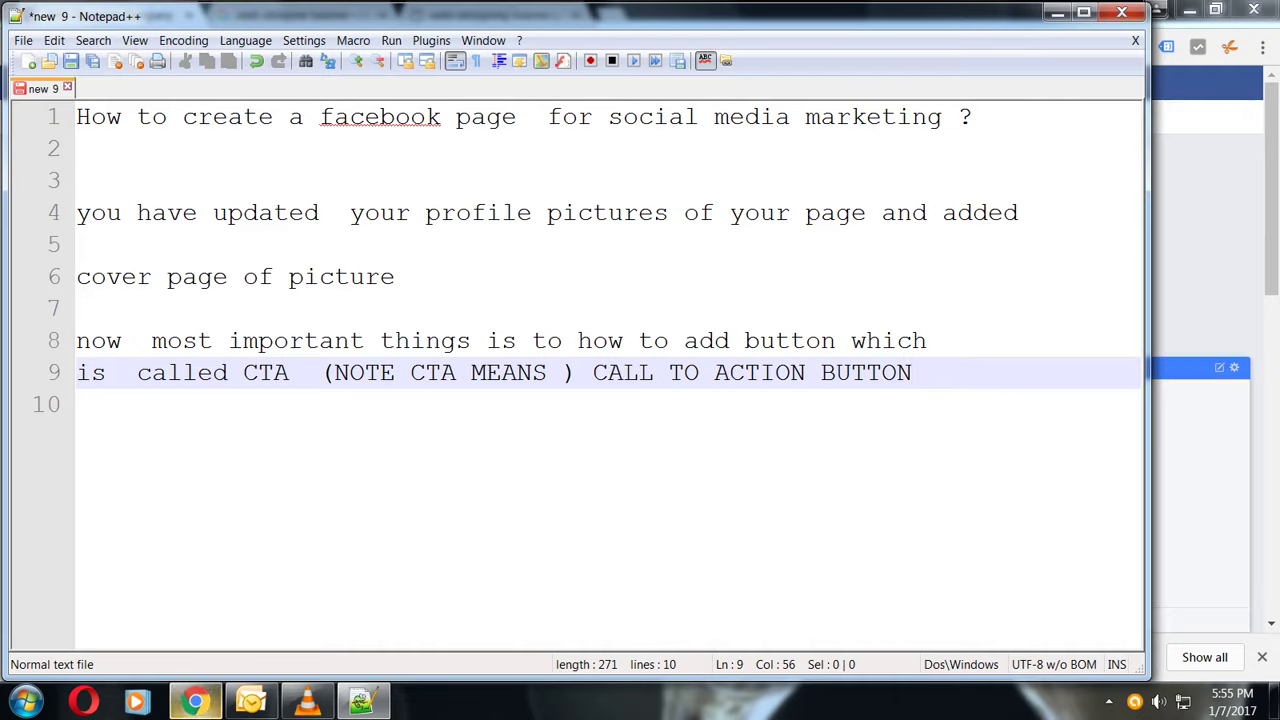
- Start a Call Now action button under Get in touch with us and enter the phone number
{"action": "left_click", "coordinate": [196, 700]}
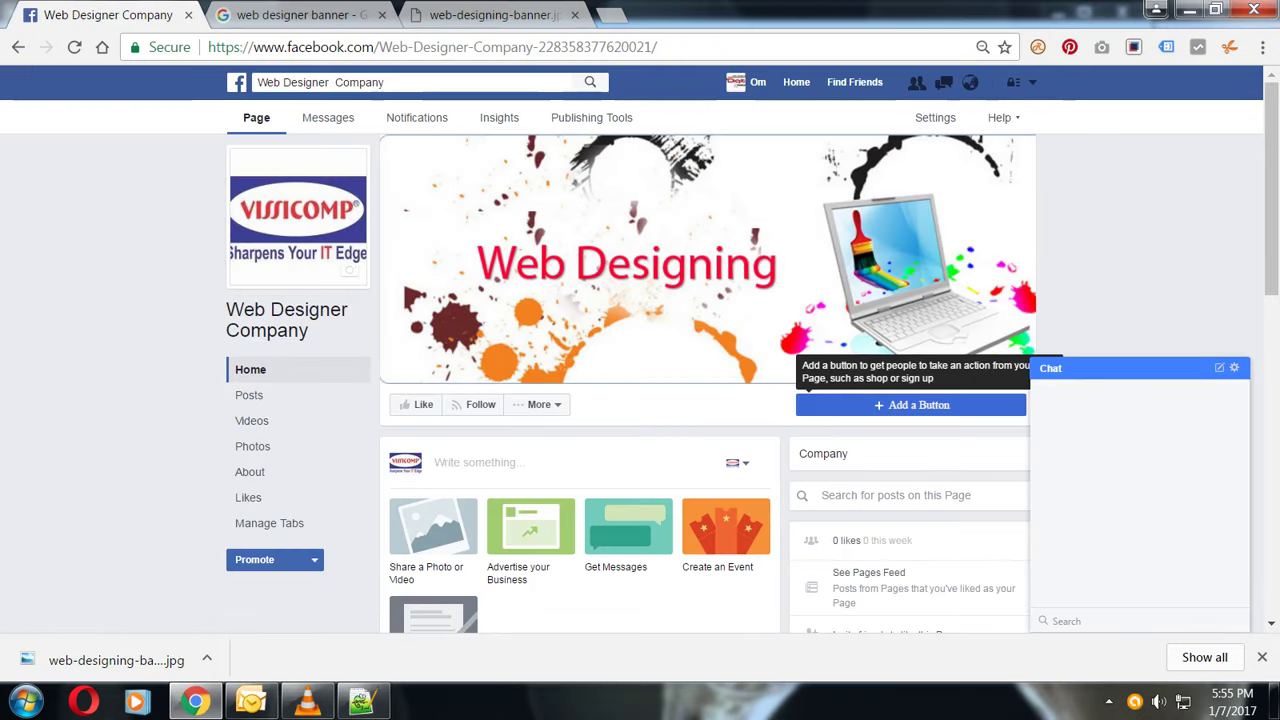
{"action": "left_click", "coordinate": [911, 405]}
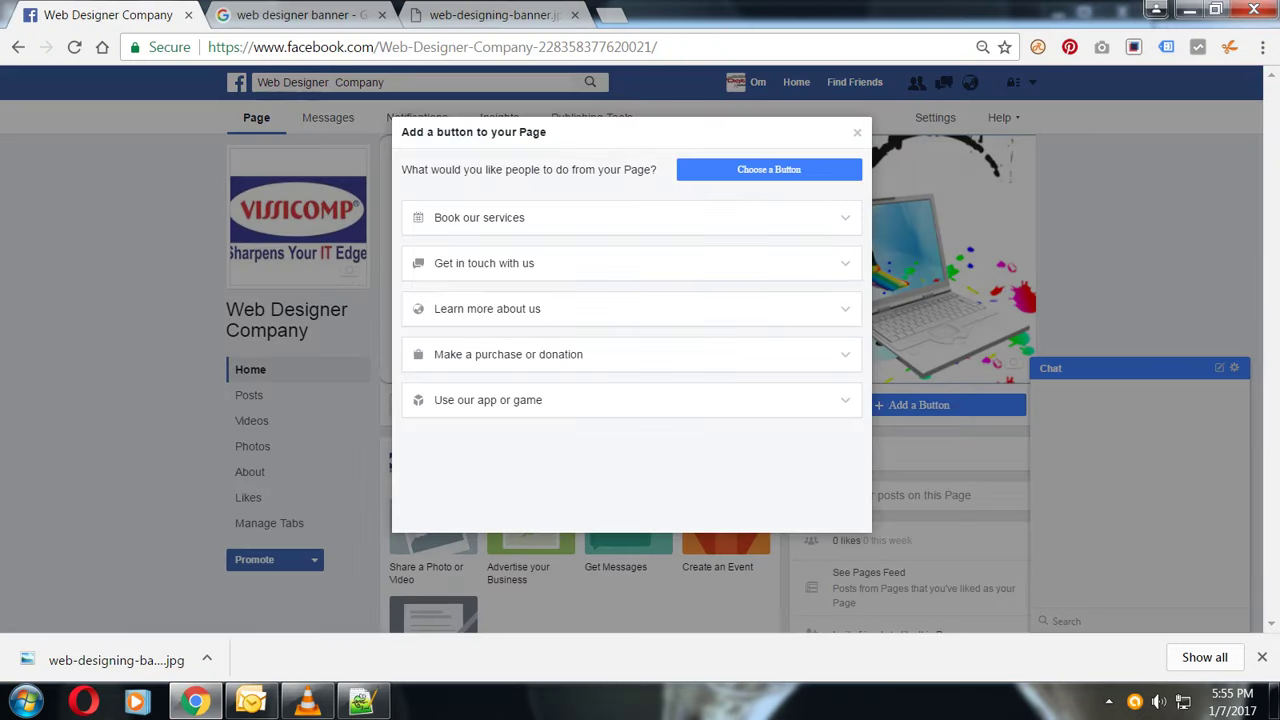
{"action": "left_click", "coordinate": [484, 263]}
{"action": "left_click", "coordinate": [456, 303]}
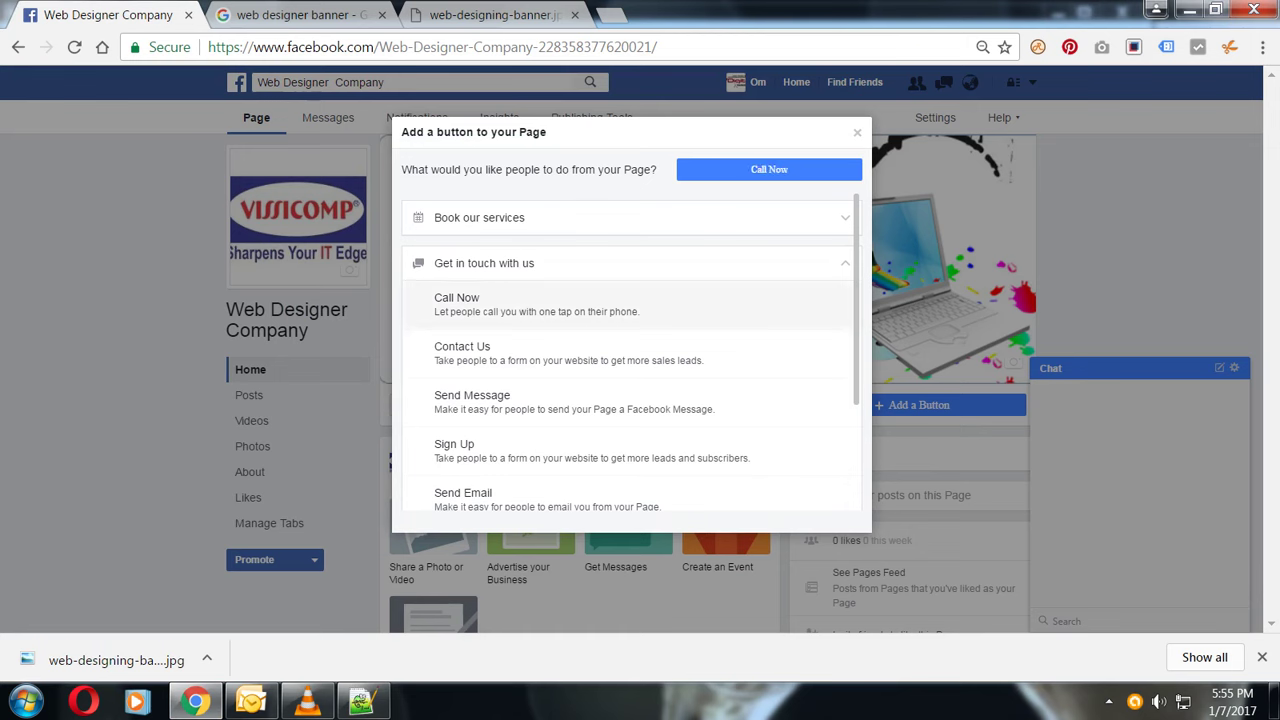
{"action": "left_click", "coordinate": [456, 303]}
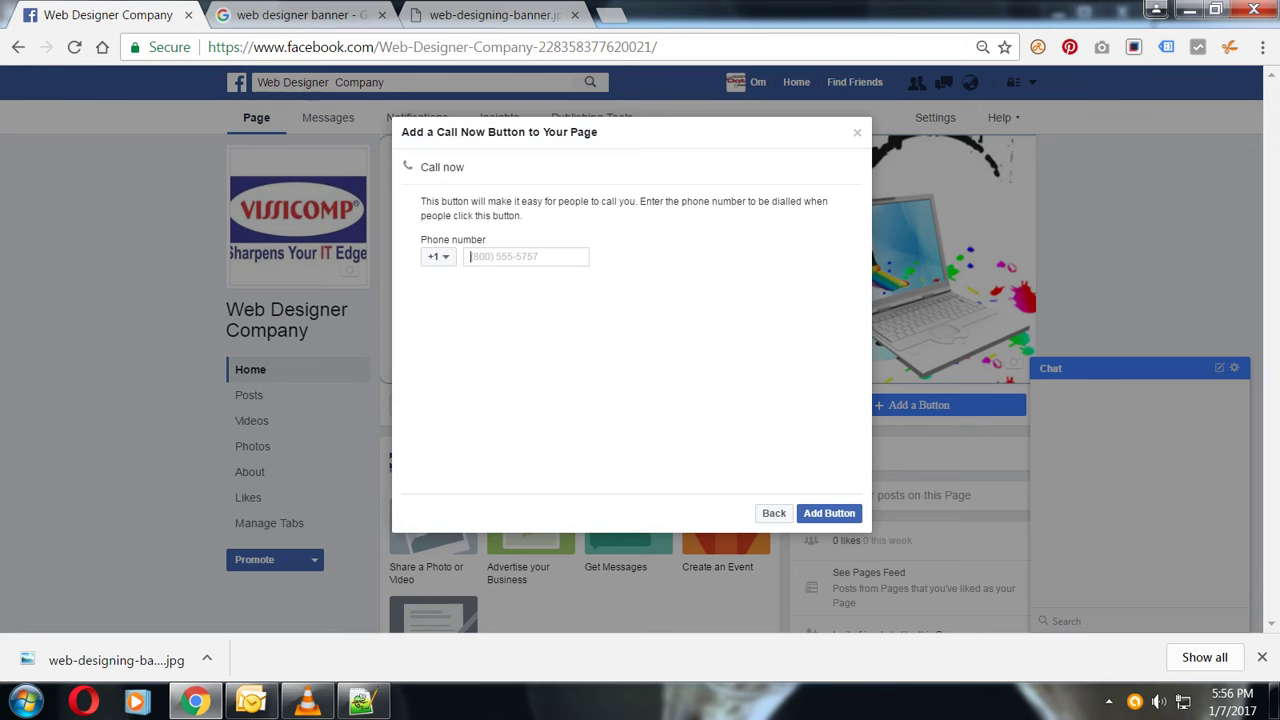
{"action": "key", "text": "Return"}
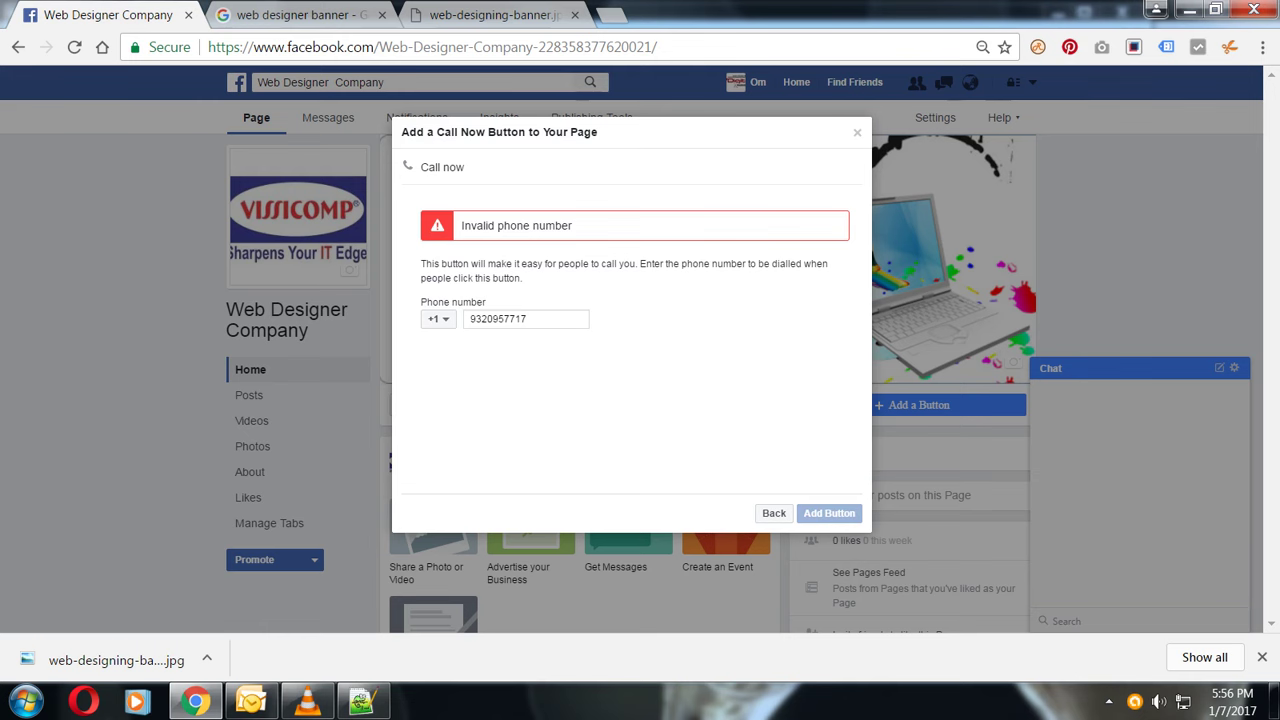
- Set the country code to India +91, re-enter the phone number, and add the button
{"action": "left_click", "coordinate": [437, 318]}
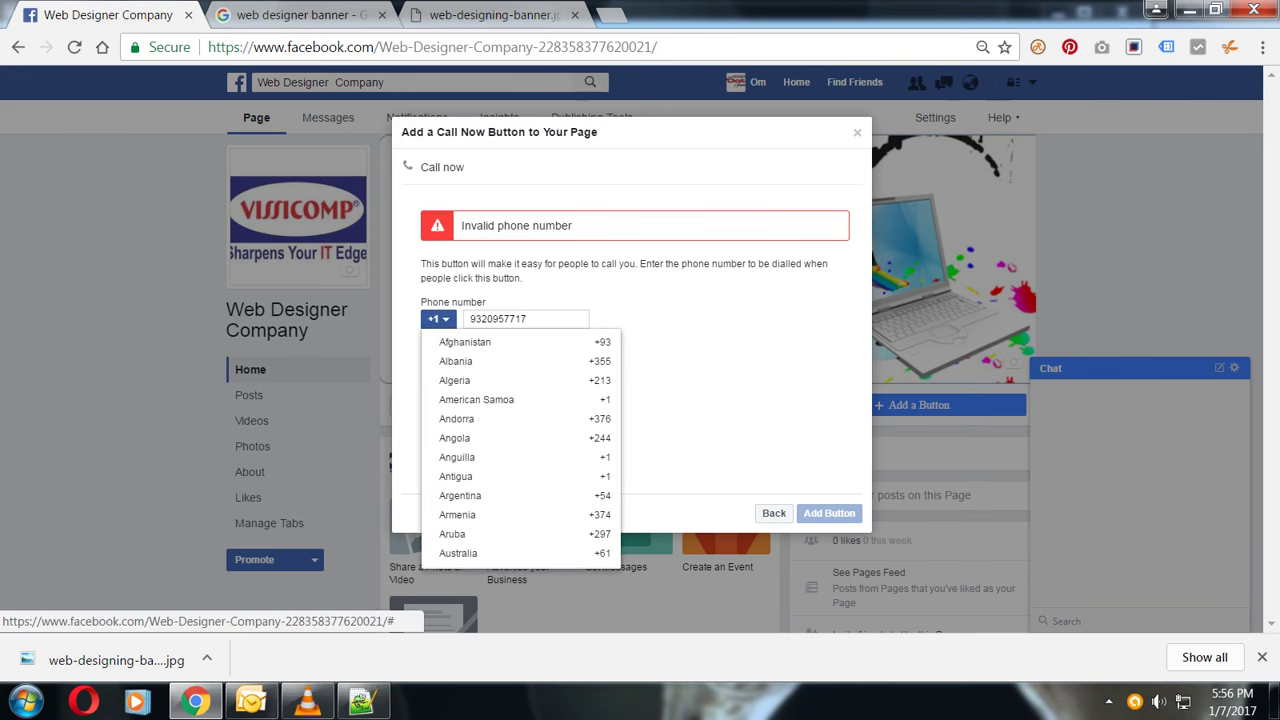
{"action": "scroll", "coordinate": [520, 444], "scroll_direction": "down", "scroll_amount": 15}
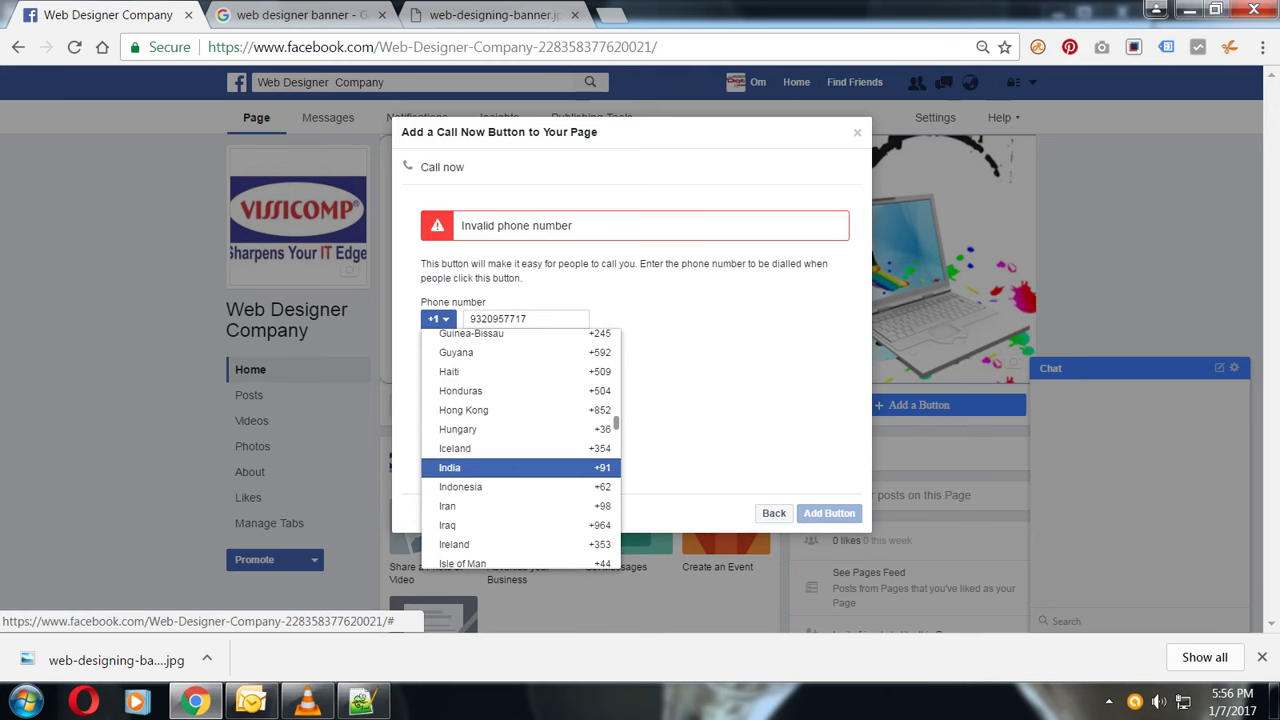
{"action": "left_click", "coordinate": [520, 467]}
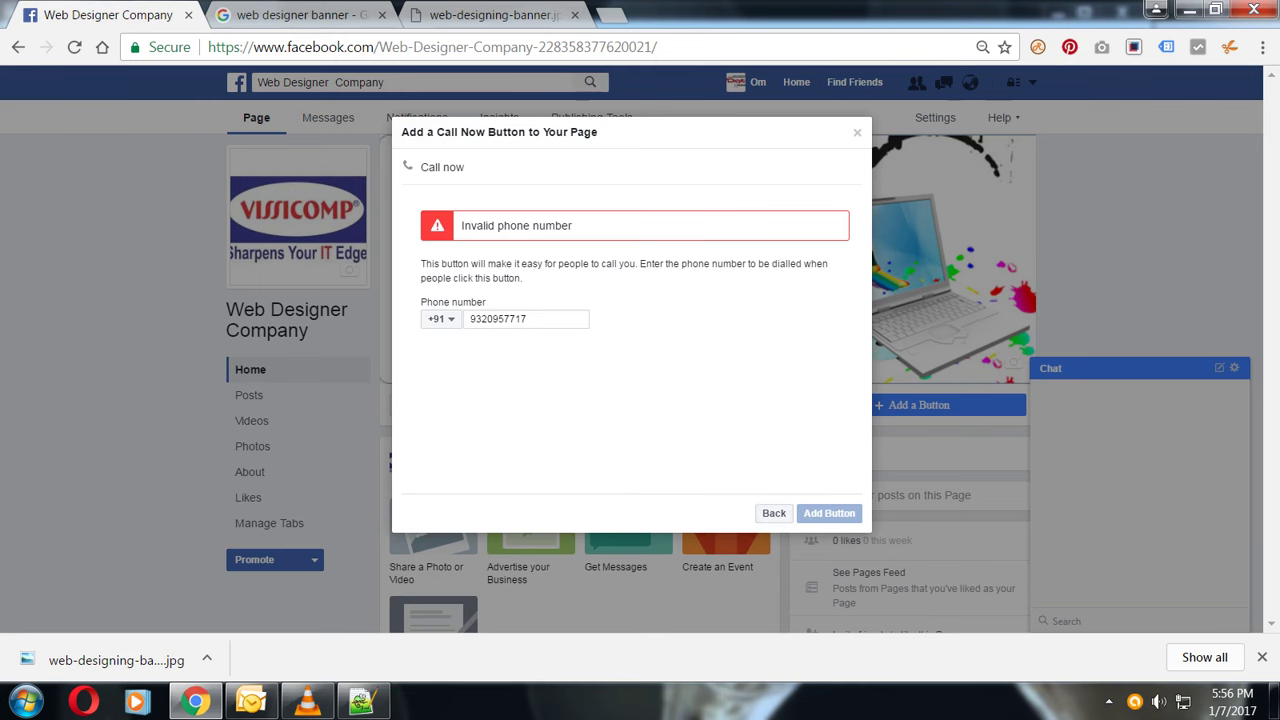
{"action": "key", "text": "ctrl+a"}
{"action": "key", "text": "ctrl+c"}
{"action": "key", "text": "BackSpace"}
{"action": "key", "text": "ctrl+v"}
{"action": "key", "text": "Return"}
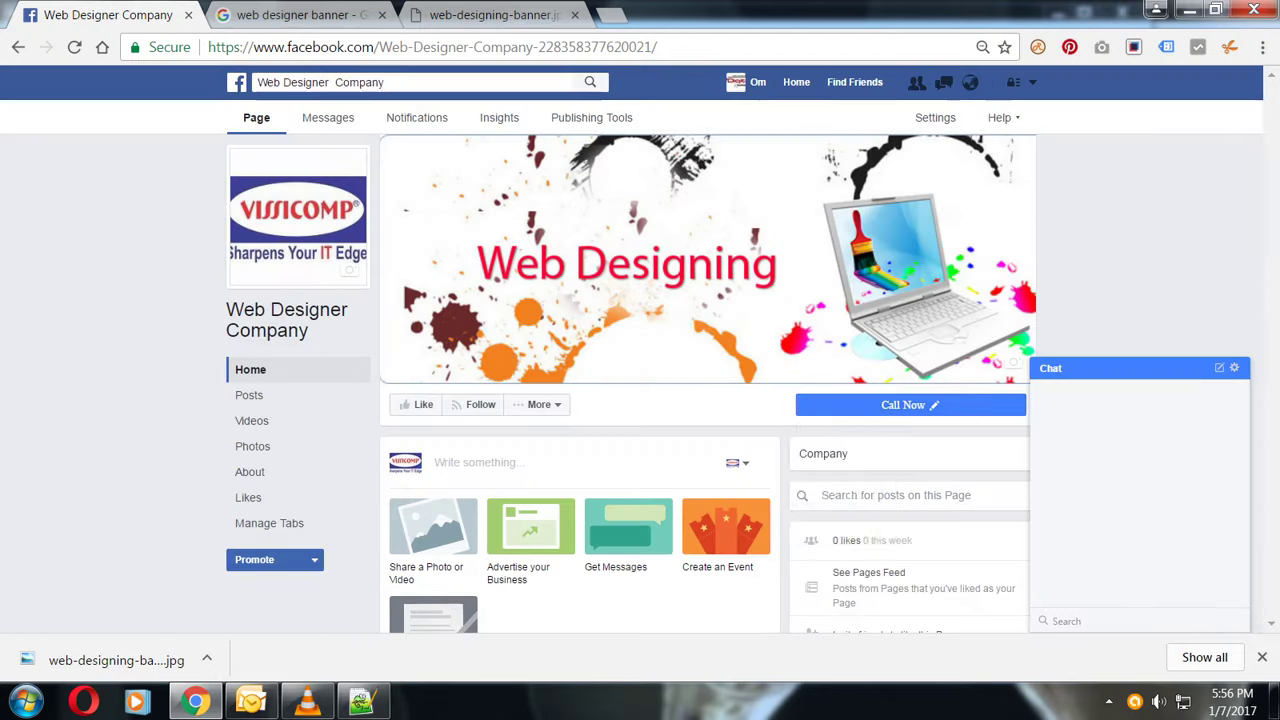
- Open the Call Now button's edit form, save it once, then reopen it for editing
{"action": "mouse_move", "coordinate": [903, 405]}
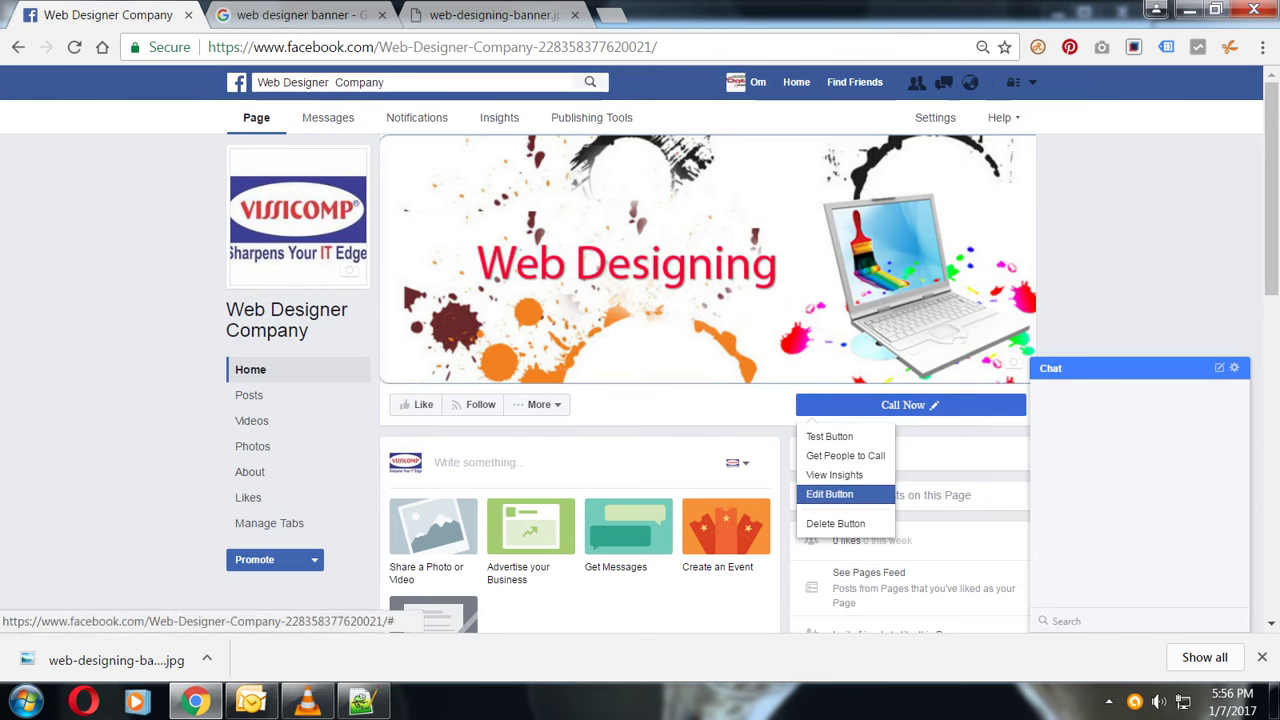
{"action": "left_click", "coordinate": [830, 494]}
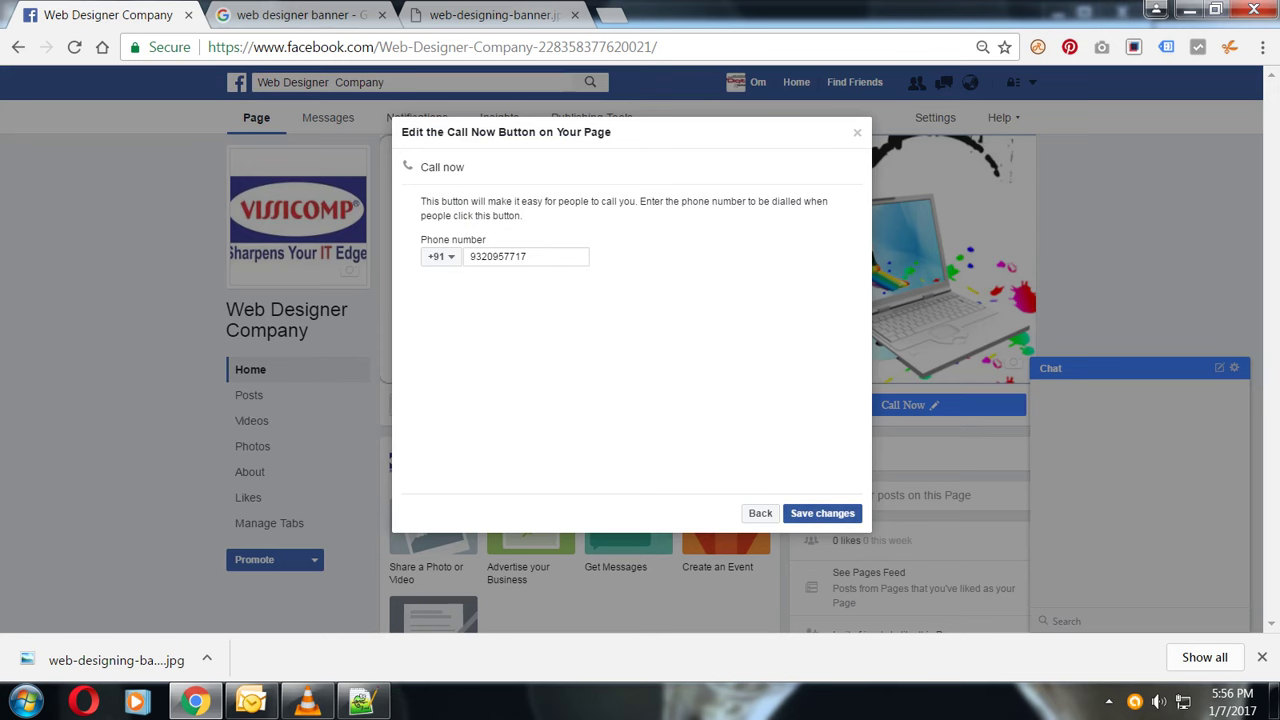
{"action": "left_click", "coordinate": [822, 513]}
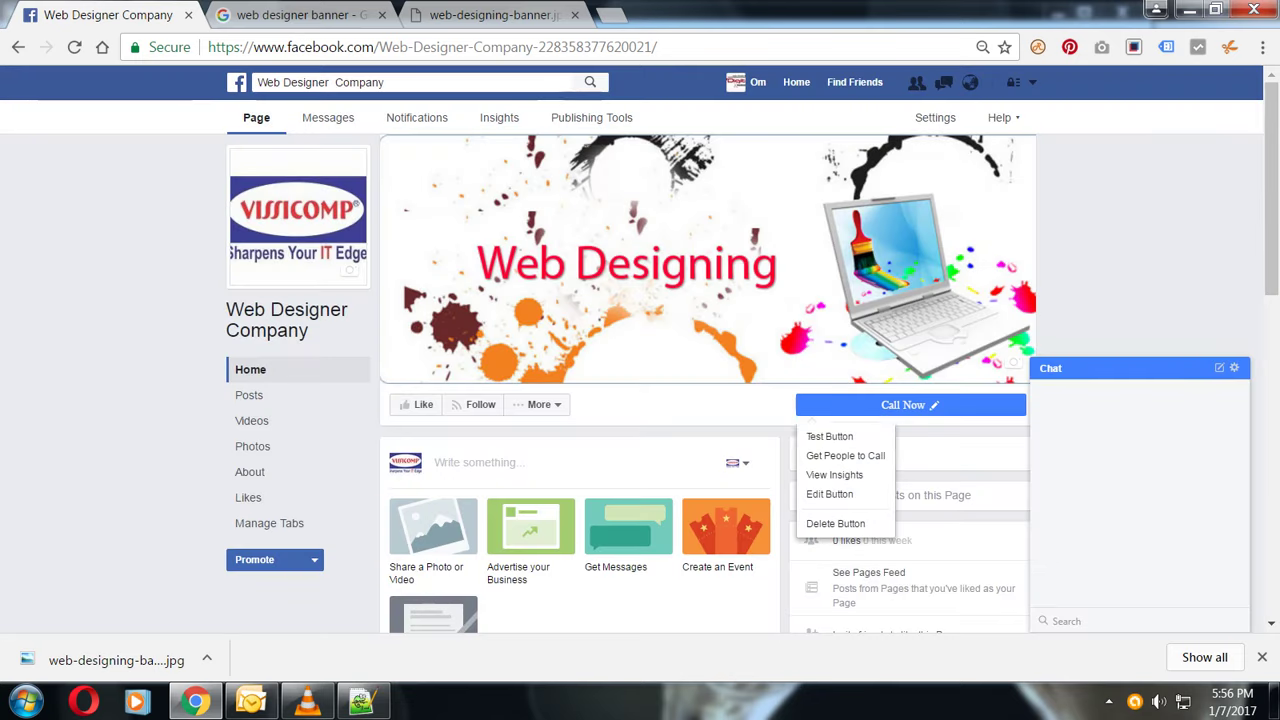
{"action": "left_click", "coordinate": [830, 494]}
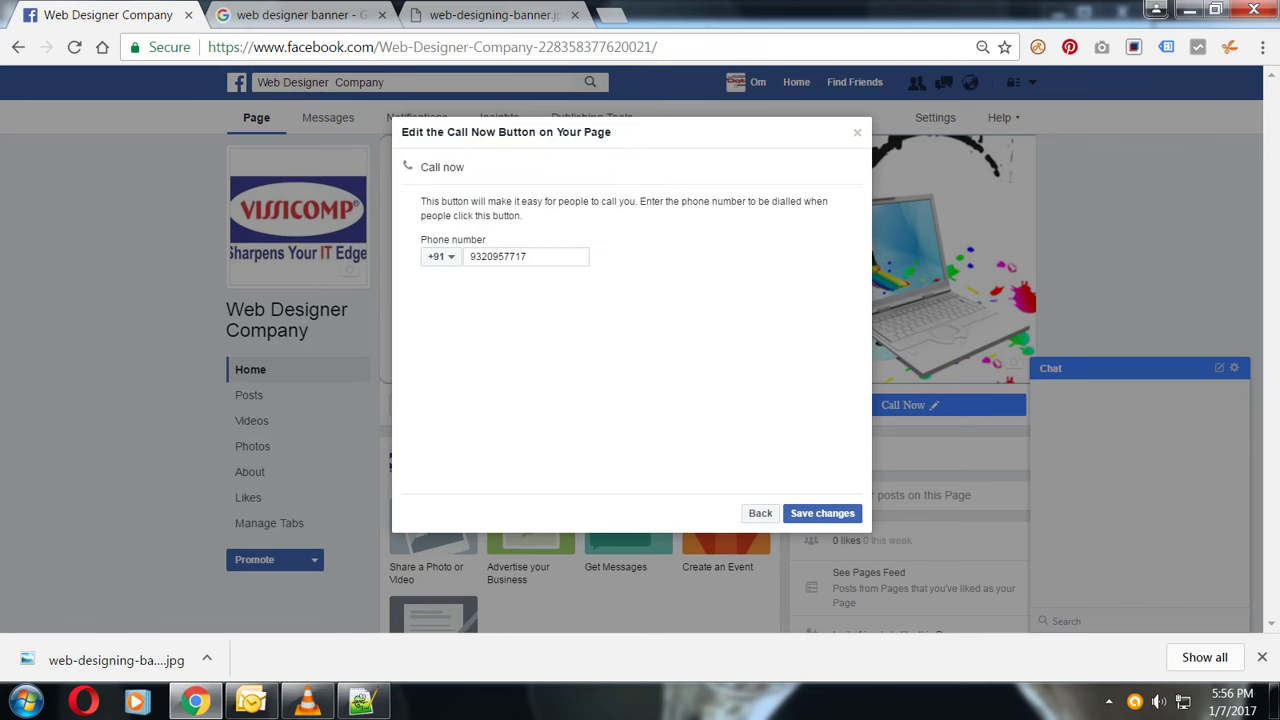
{"action": "double_click", "coordinate": [459, 132]}
{"action": "left_click", "coordinate": [497, 132]}
{"action": "left_click_drag", "start_coordinate": [420, 167], "coordinate": [465, 167]}
- Change the action button to Send Email with the company's e-mail address and save
{"action": "left_click", "coordinate": [760, 513]}
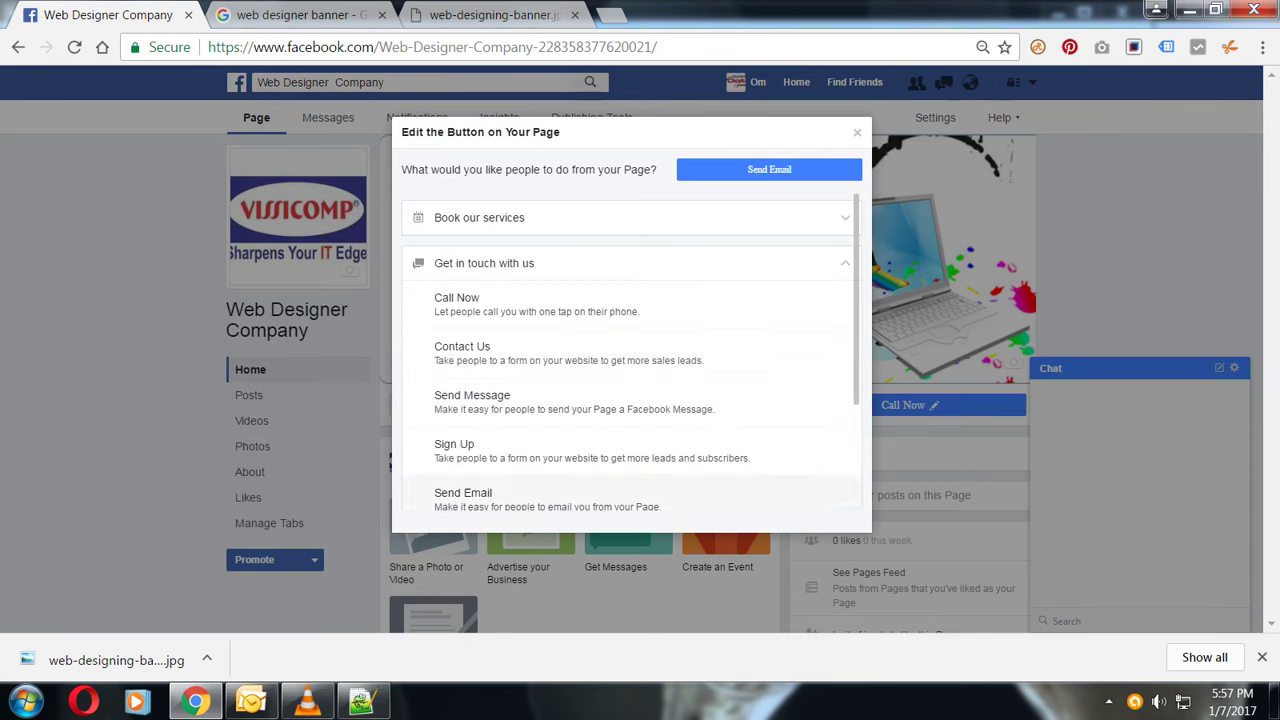
{"action": "left_click", "coordinate": [463, 498]}
{"action": "left_click", "coordinate": [500, 231]}
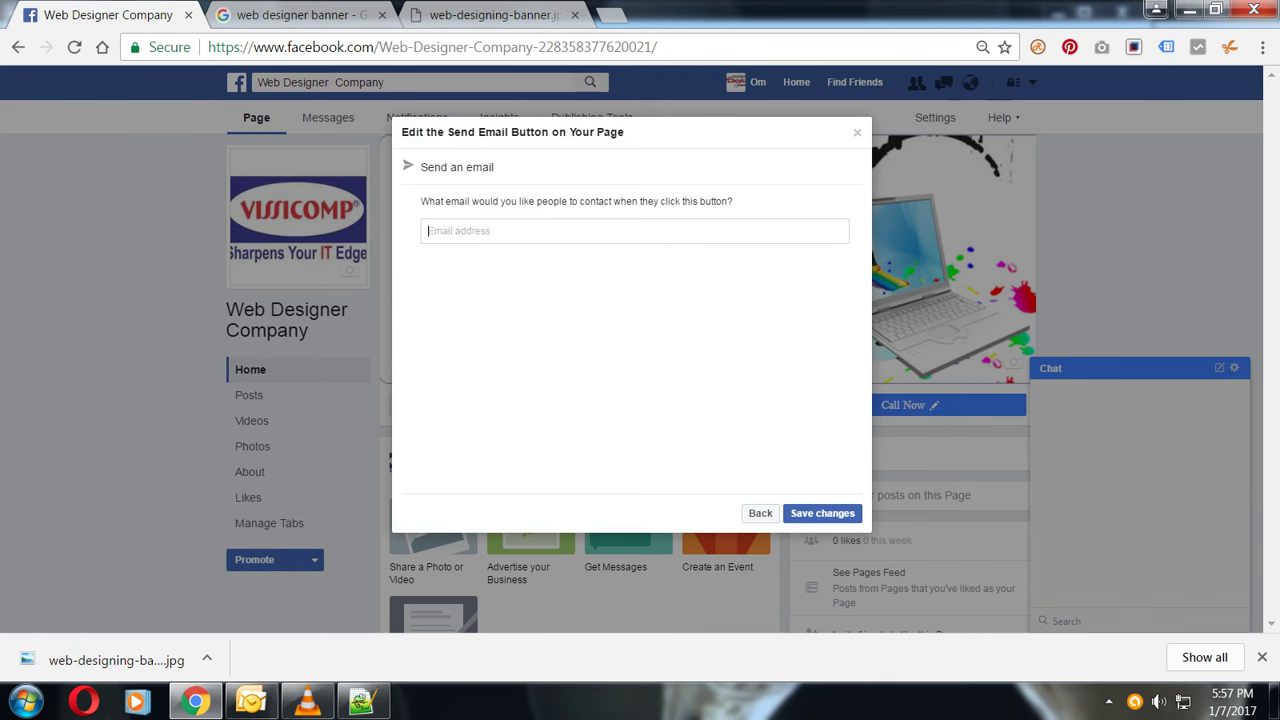
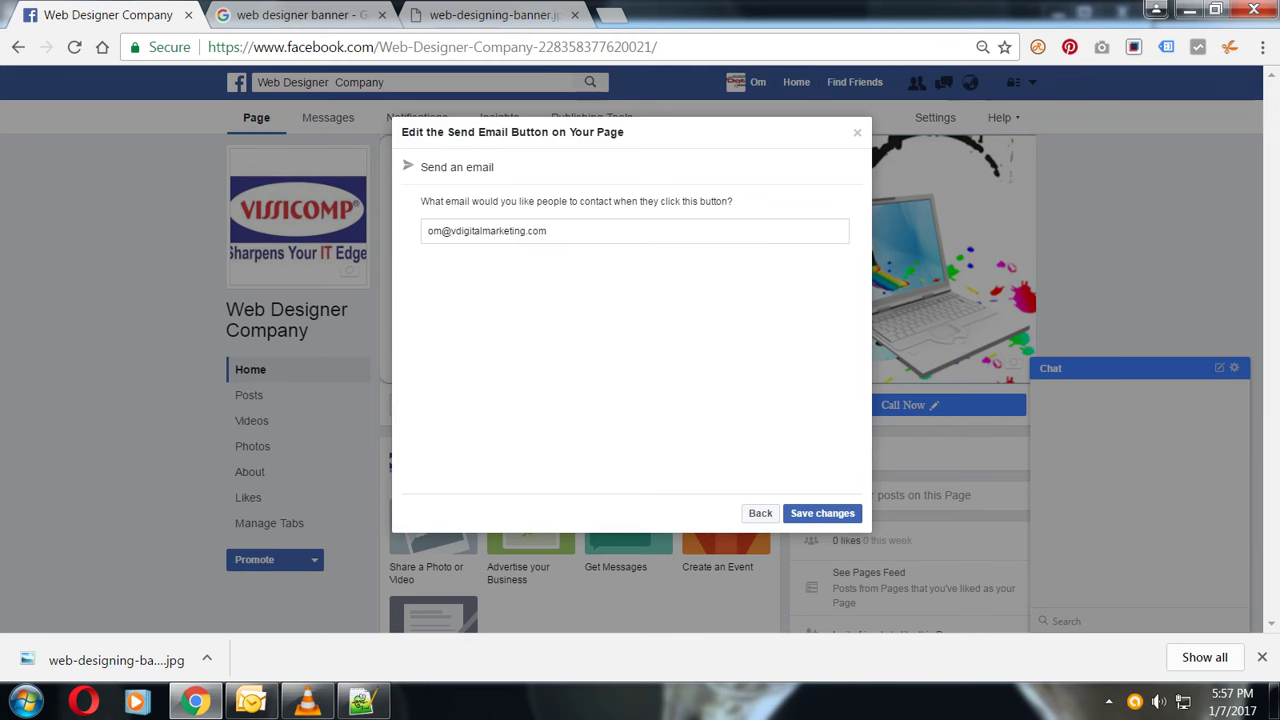
{"action": "left_click", "coordinate": [822, 513]}
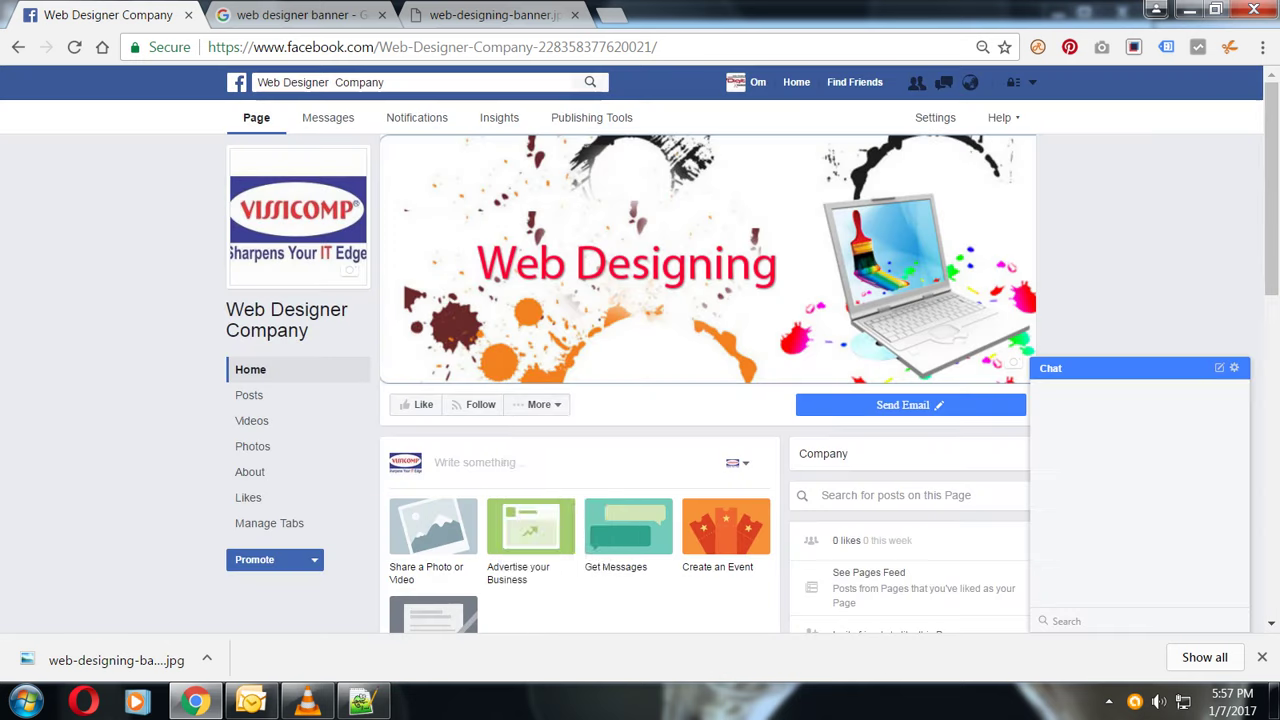
- Open the page's About section, review the Page Info fields, and begin the empty address entry
{"action": "left_click", "coordinate": [539, 404]}
{"action": "left_click", "coordinate": [539, 404]}
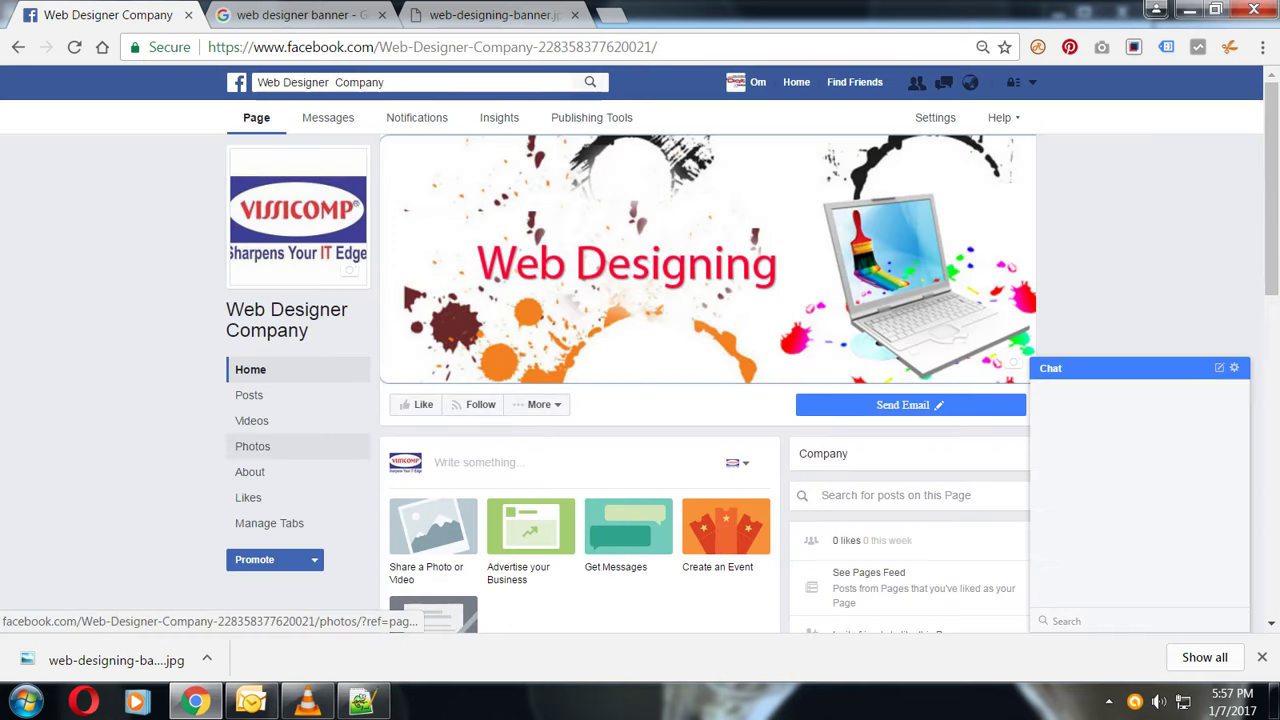
{"action": "left_click", "coordinate": [250, 471]}
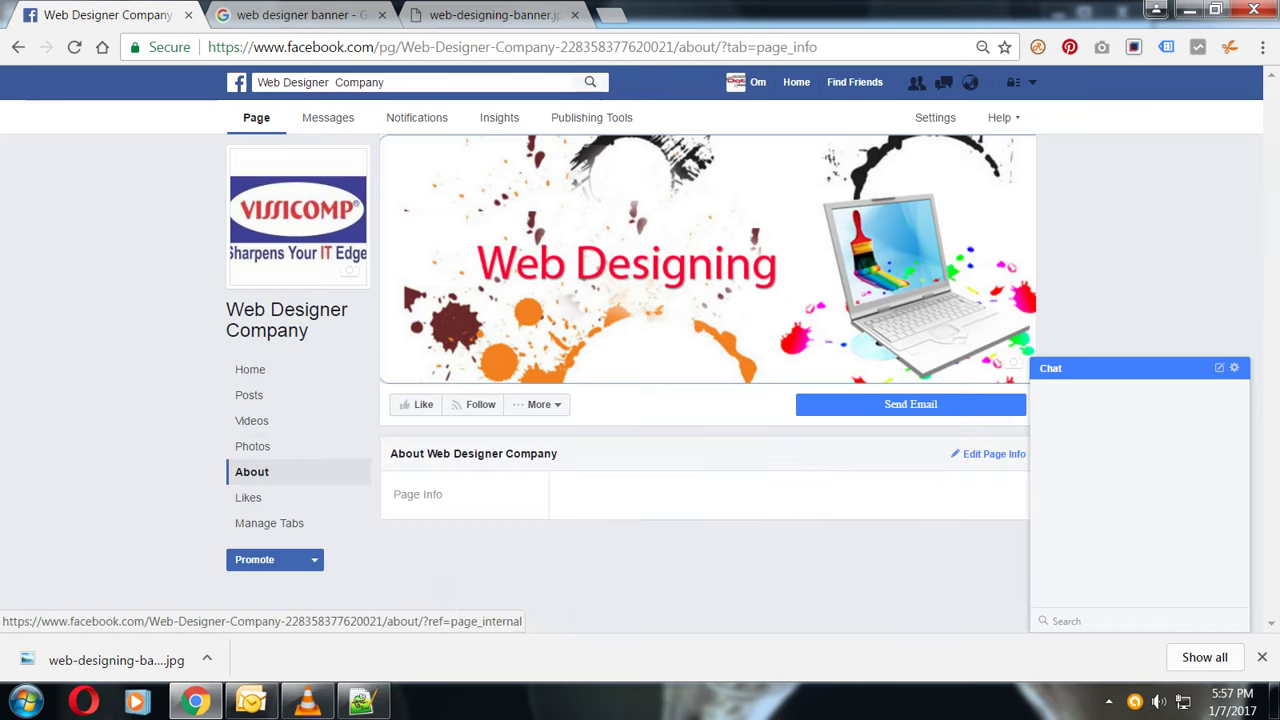
{"action": "scroll", "coordinate": [708, 380], "scroll_direction": "down", "scroll_amount": 2}
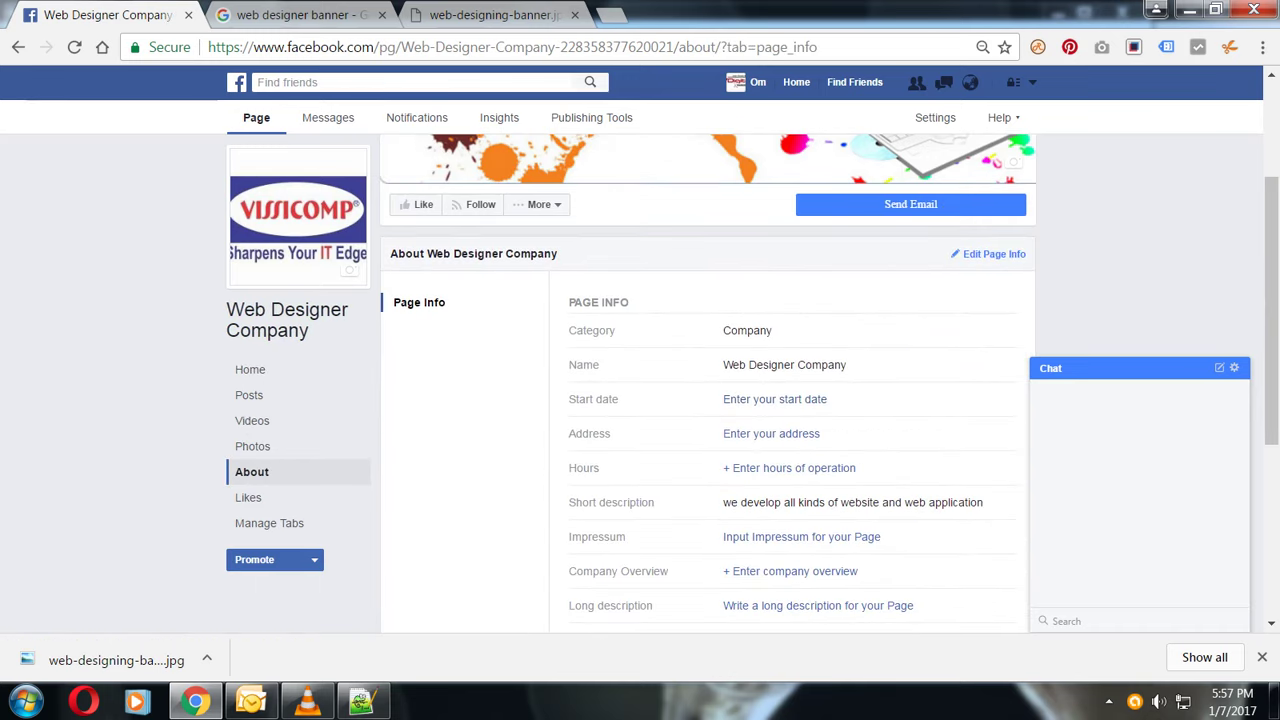
{"action": "scroll", "coordinate": [775, 304], "scroll_direction": "down", "scroll_amount": 1}
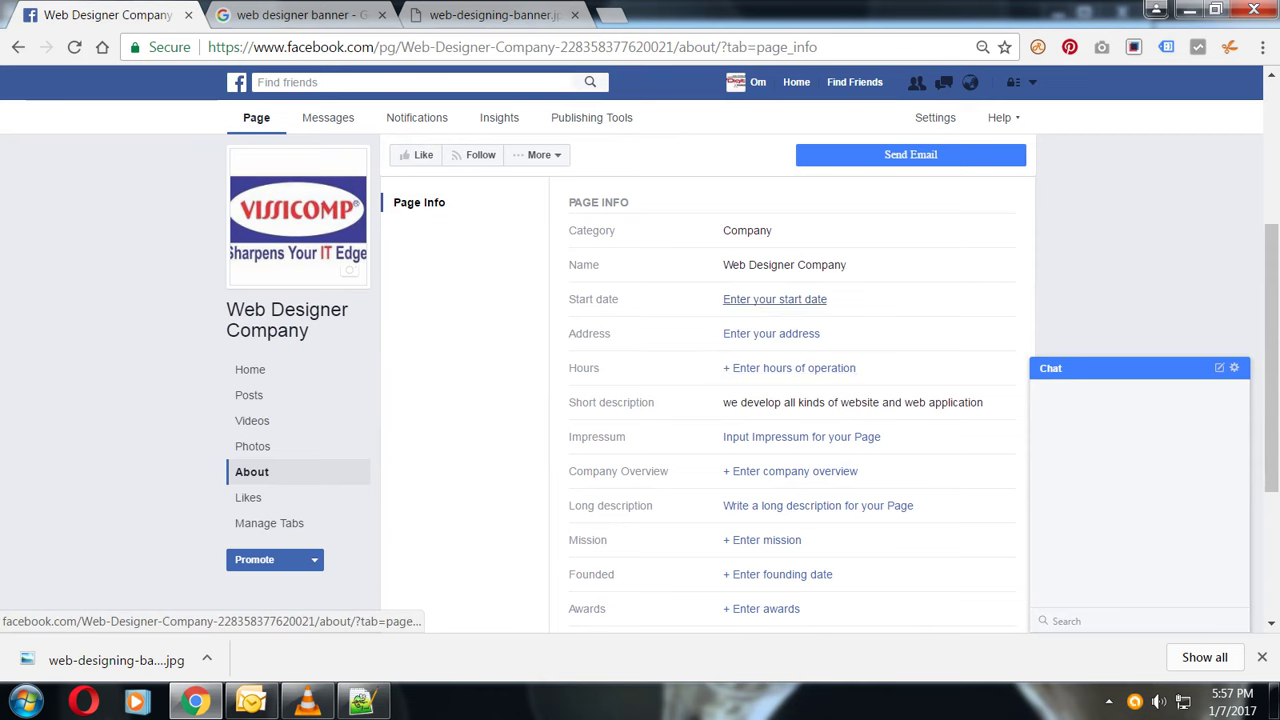
{"action": "scroll", "coordinate": [771, 333], "scroll_direction": "down", "scroll_amount": 1}
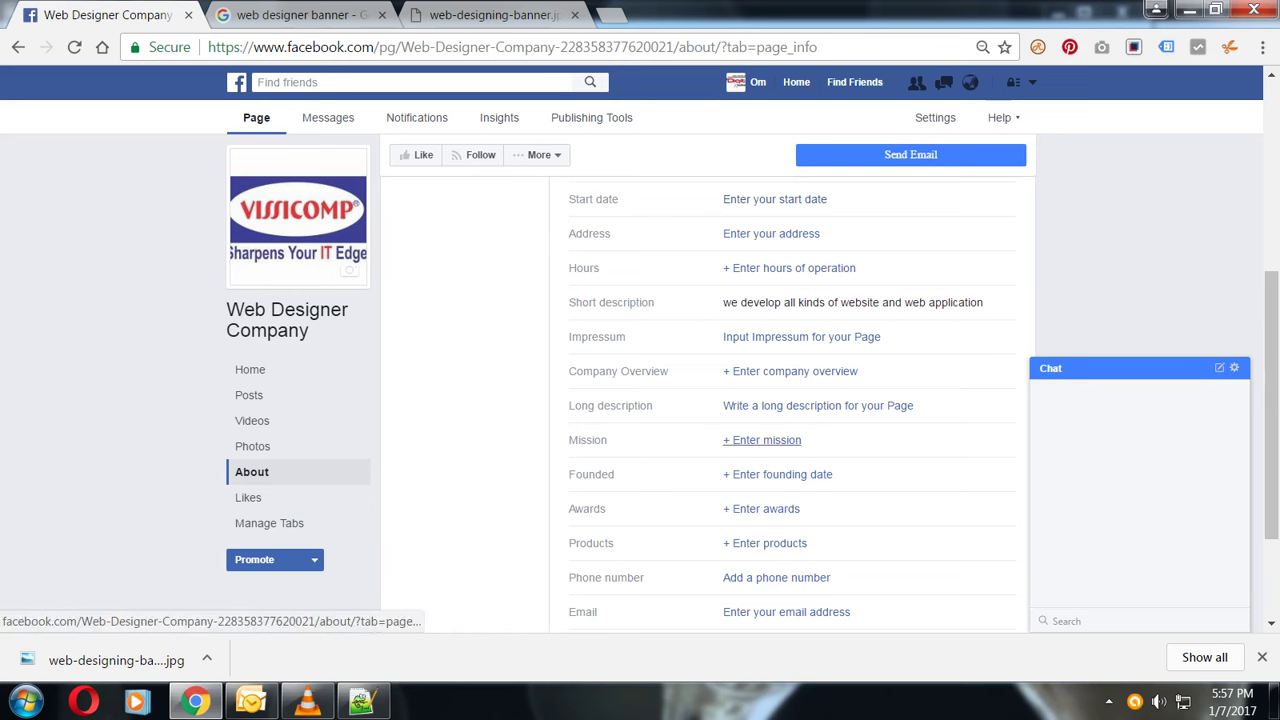
{"action": "scroll", "coordinate": [770, 490], "scroll_direction": "down", "scroll_amount": 1}
{"action": "scroll", "coordinate": [790, 525], "scroll_direction": "down", "scroll_amount": 1}
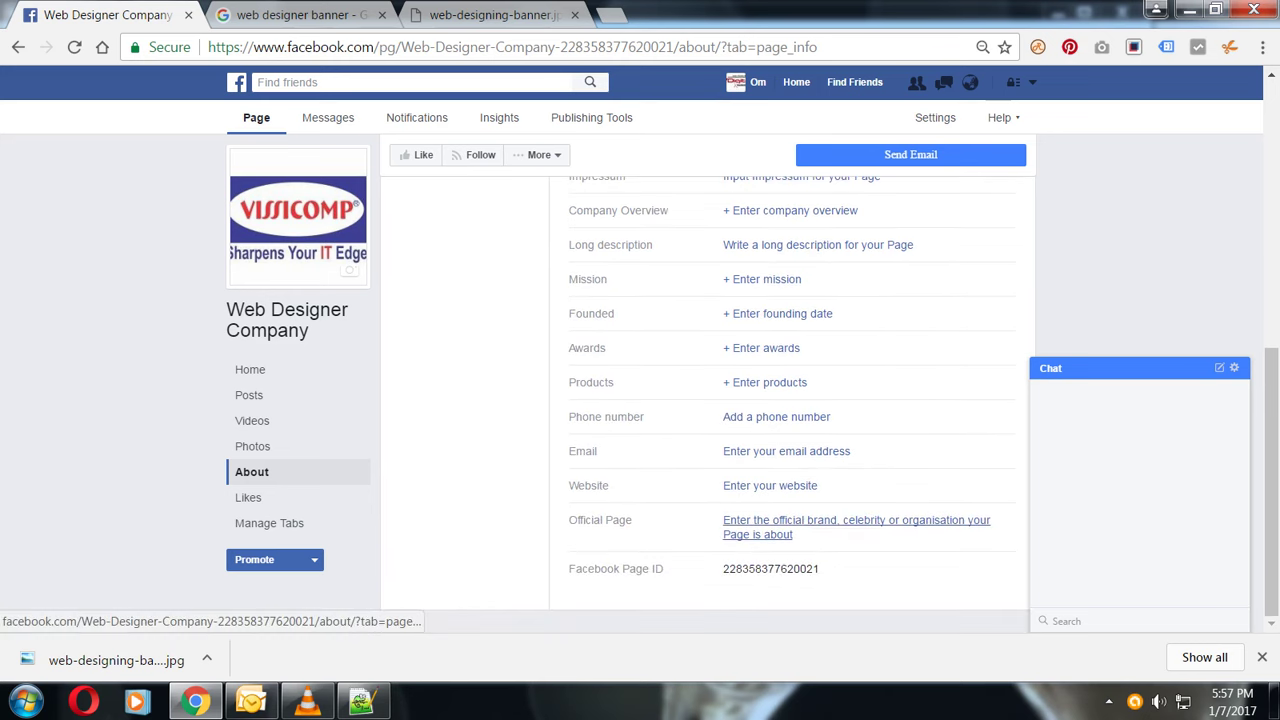
{"action": "scroll", "coordinate": [790, 538], "scroll_direction": "up", "scroll_amount": 3}
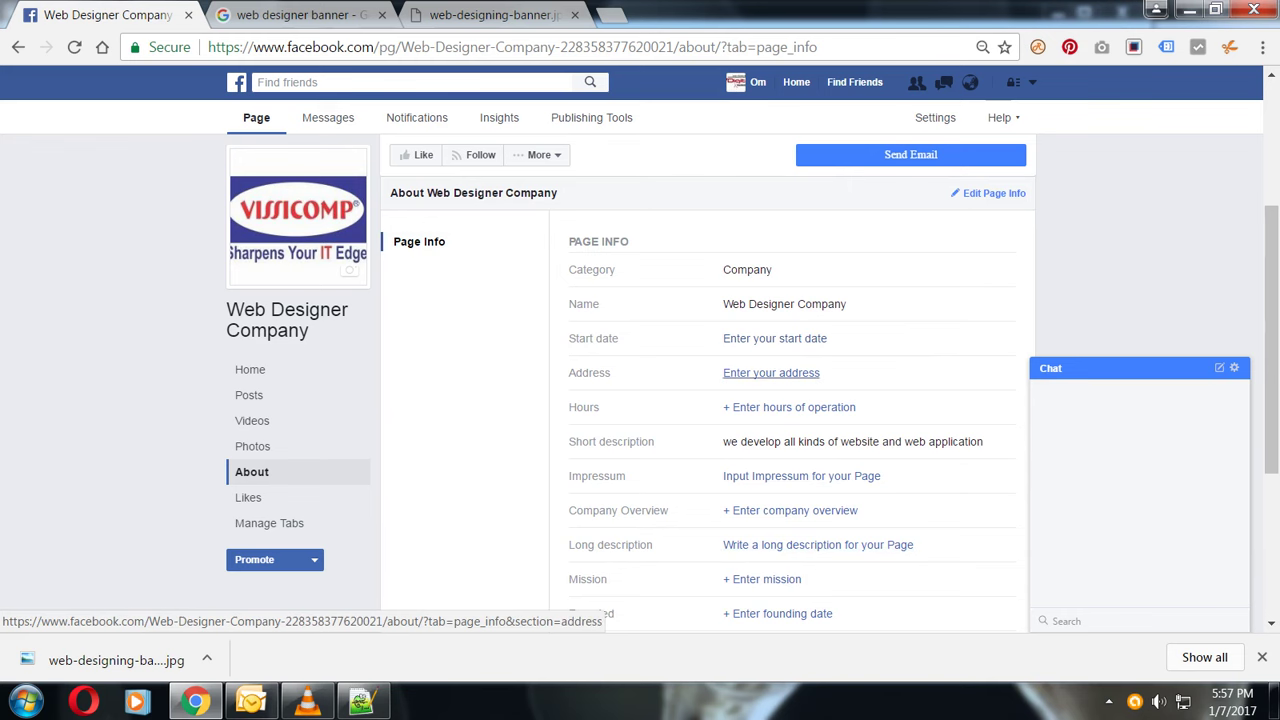
{"action": "scroll", "coordinate": [771, 372], "scroll_direction": "down", "scroll_amount": 1}
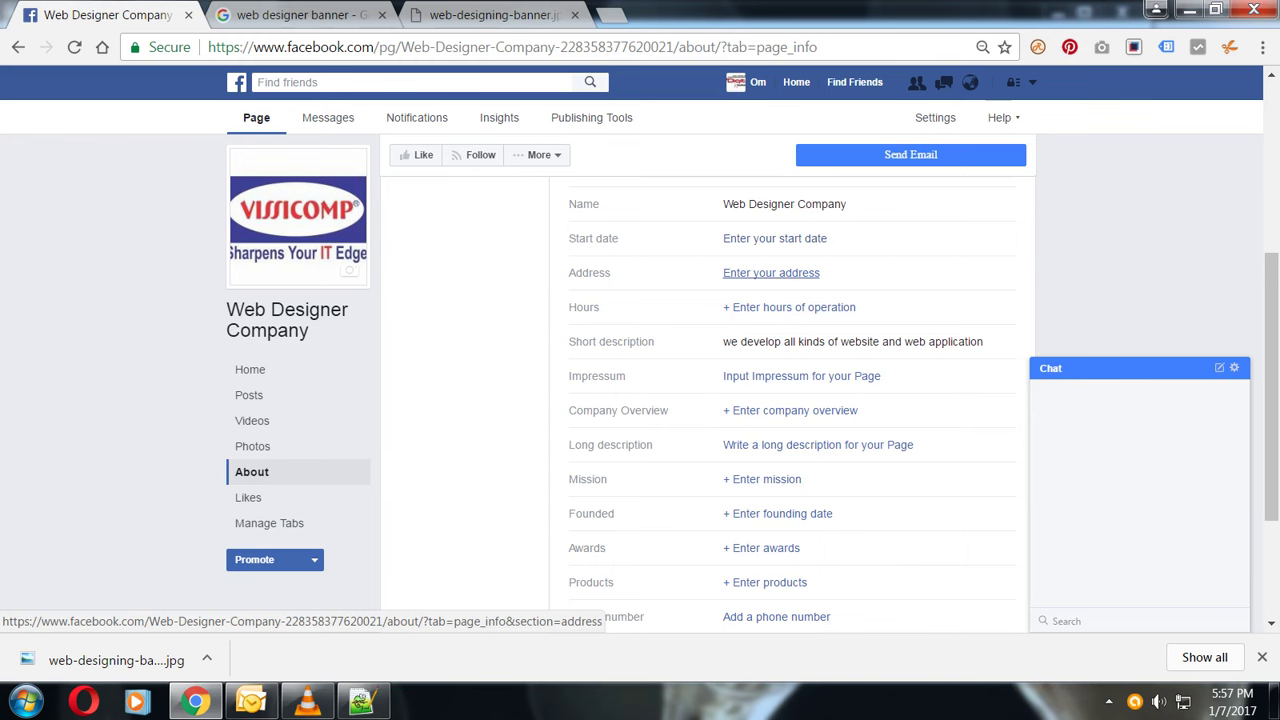
{"action": "scroll", "coordinate": [771, 272], "scroll_direction": "down", "scroll_amount": 1}
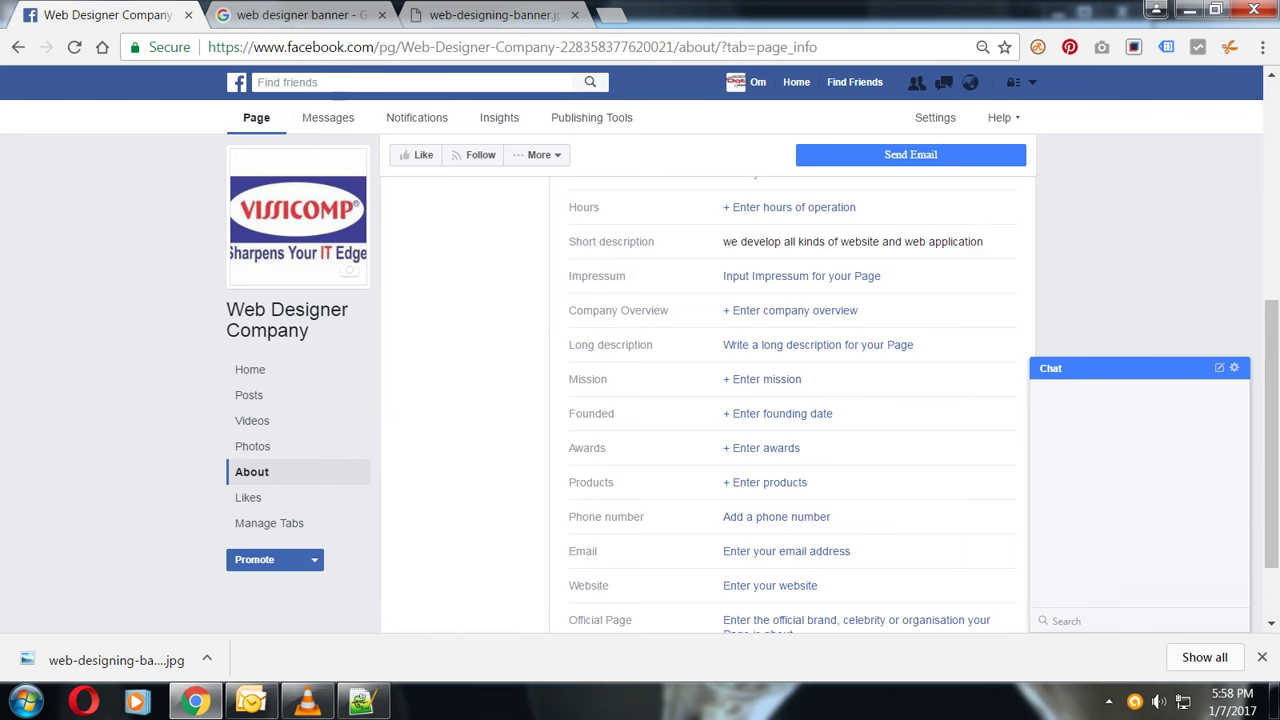
{"action": "scroll", "coordinate": [818, 344], "scroll_direction": "up", "scroll_amount": 1}
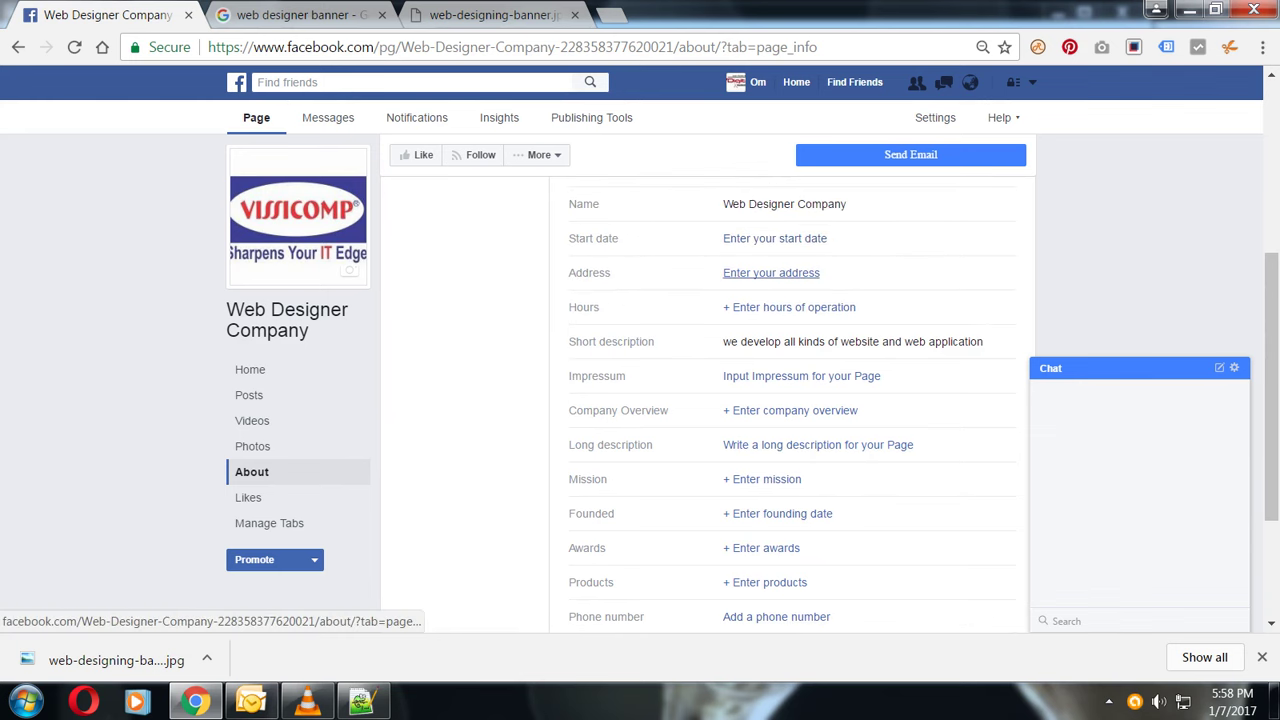
{"action": "left_click", "coordinate": [771, 272]}
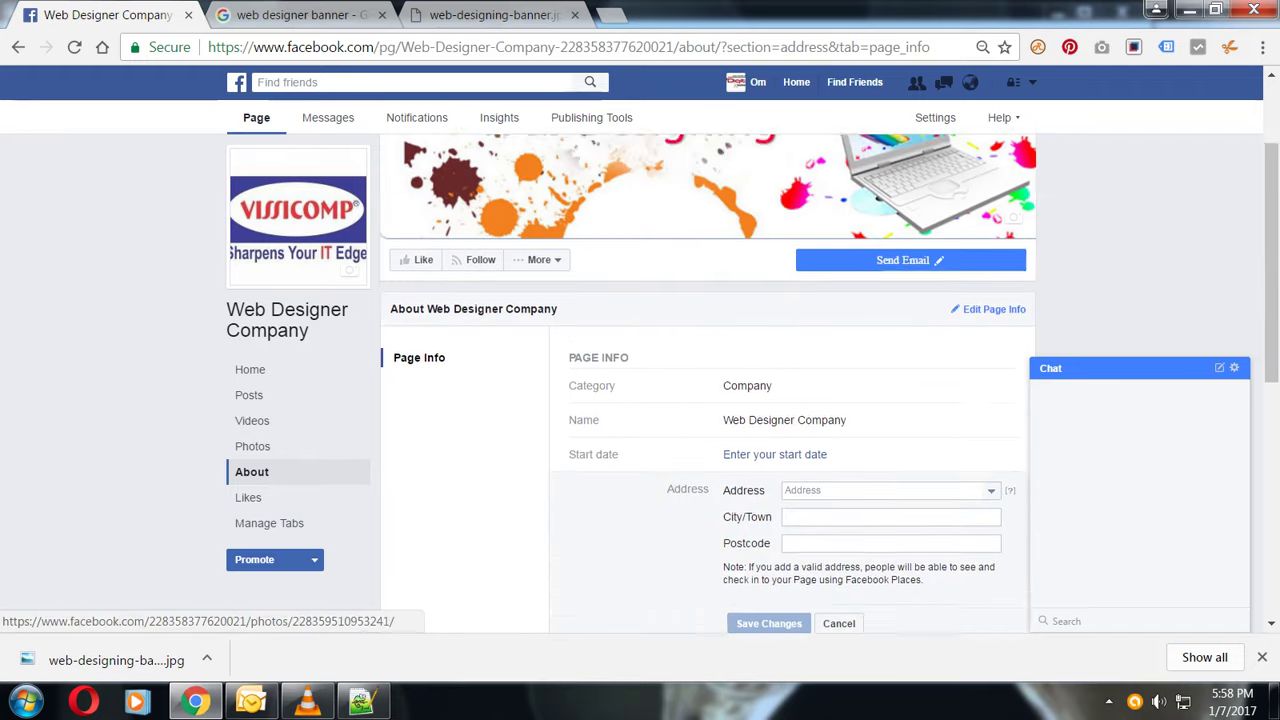
- Enter the city and replace the initial street text with the complex's street address
{"action": "left_click", "coordinate": [830, 435]}
{"action": "type", "text": "andheri"}
{"action": "left_click", "coordinate": [890, 461]}
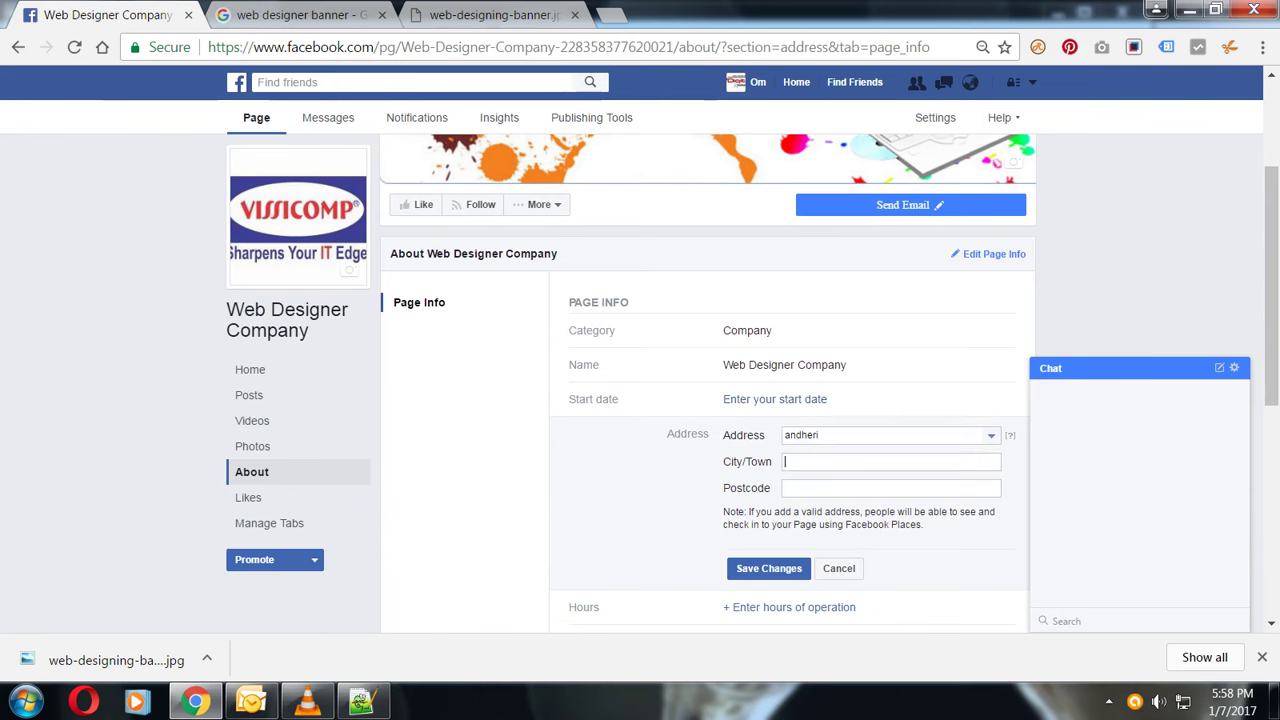
{"action": "type", "text": "mu"}
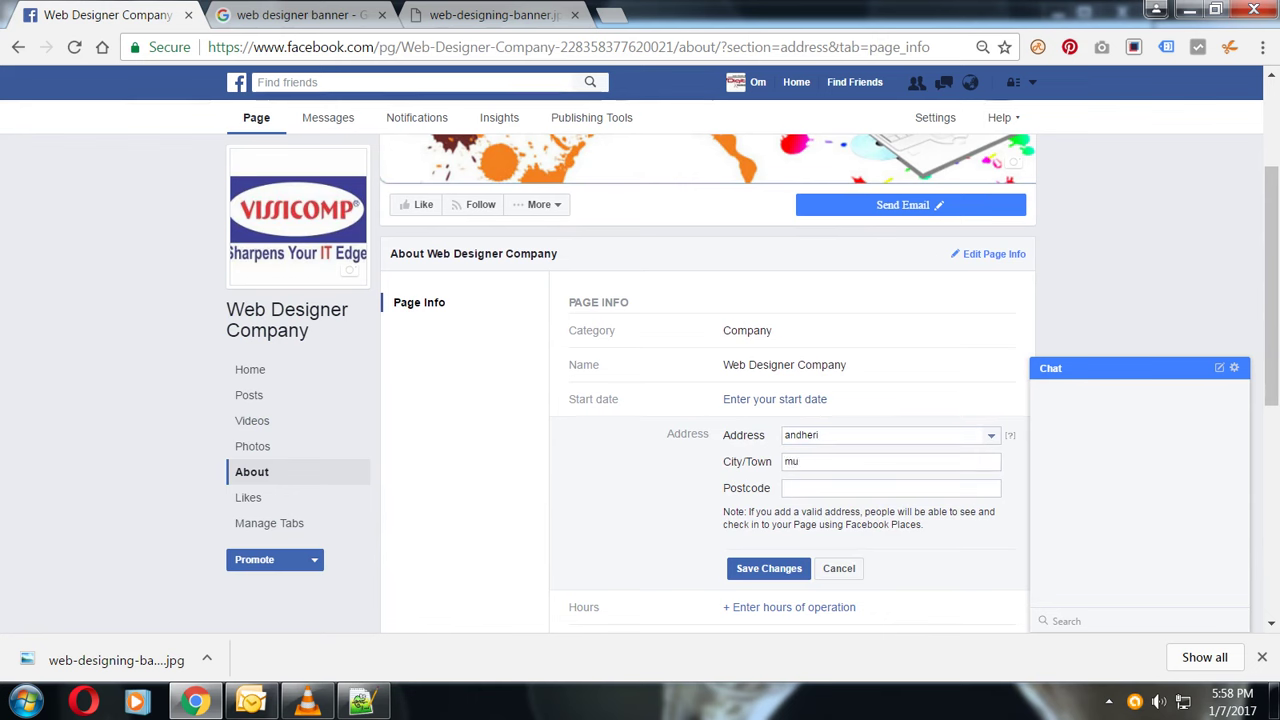
{"action": "type", "text": "mbai"}
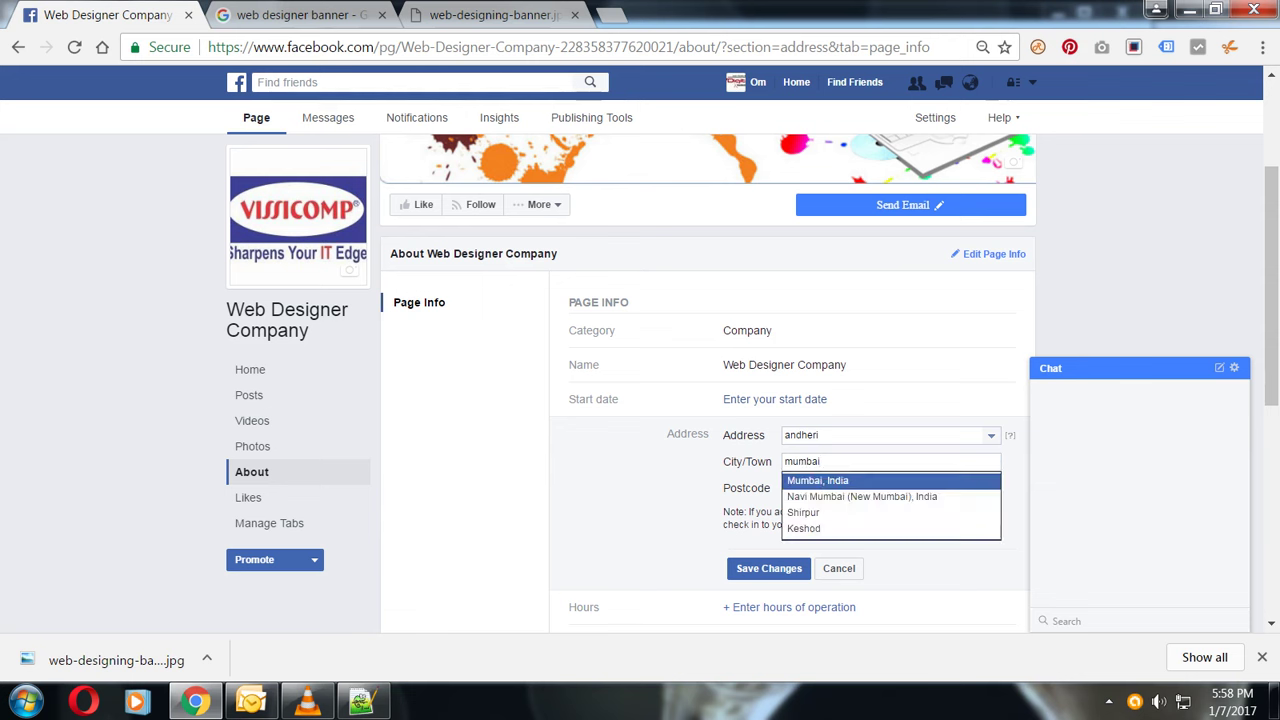
{"action": "left_click", "coordinate": [830, 435]}
{"action": "key", "text": "BackSpace"}
{"action": "key", "text": "BackSpace"}
{"action": "key", "text": "BackSpace"}
{"action": "key", "text": "BackSpace"}
{"action": "key", "text": "BackSpace"}
{"action": "key", "text": "BackSpace"}
{"action": "key", "text": "BackSpace"}
{"action": "type", "text": "best commercial complex"}
{"action": "key", "text": "BackSpace"}
- Enter the postcode and save the page's new address details
{"action": "left_click", "coordinate": [890, 488]}
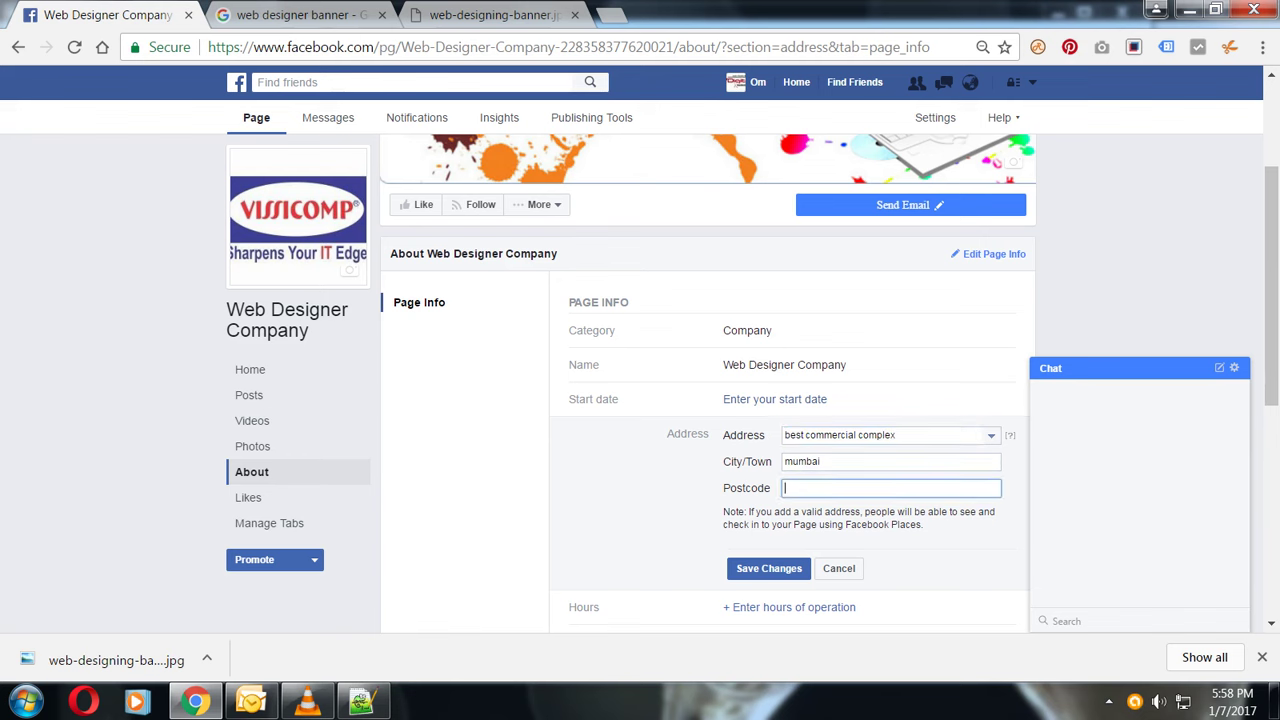
{"action": "type", "text": "401"}
{"action": "key", "text": "BackSpace"}
{"action": "type", "text": "0053"}
{"action": "left_click", "coordinate": [769, 568]}
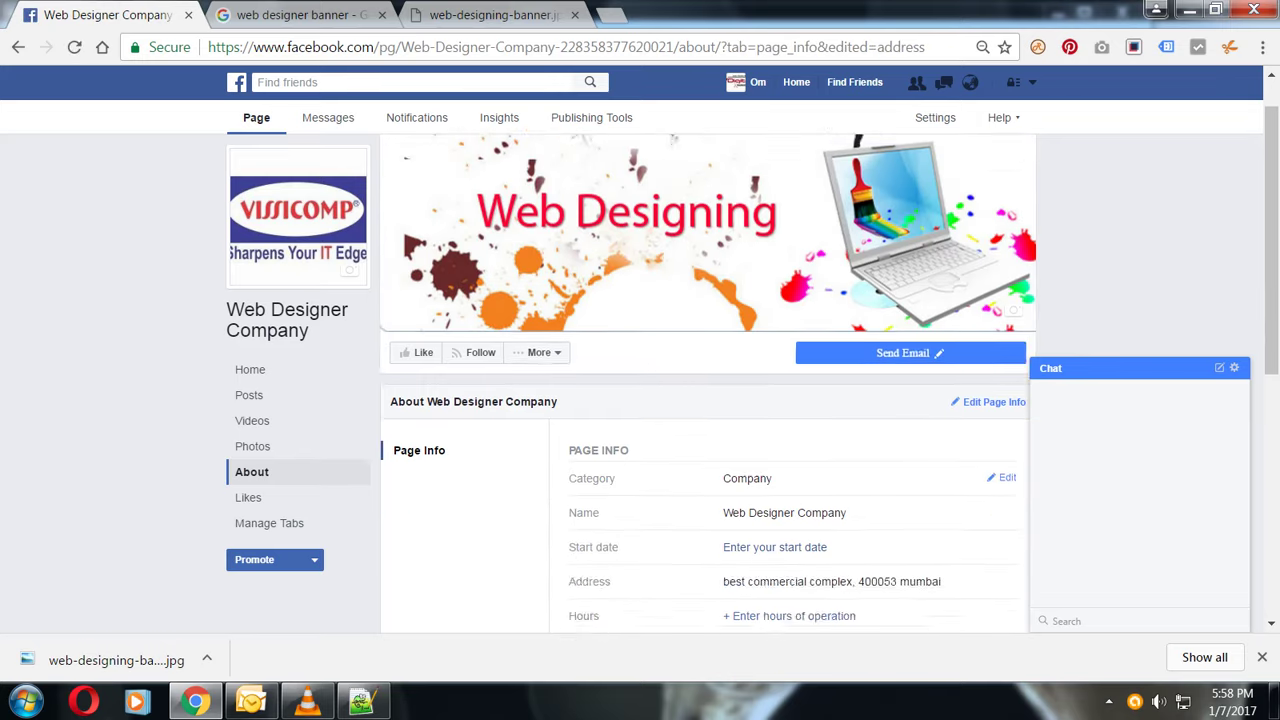
{"action": "scroll", "coordinate": [708, 380], "scroll_direction": "down", "scroll_amount": 1}
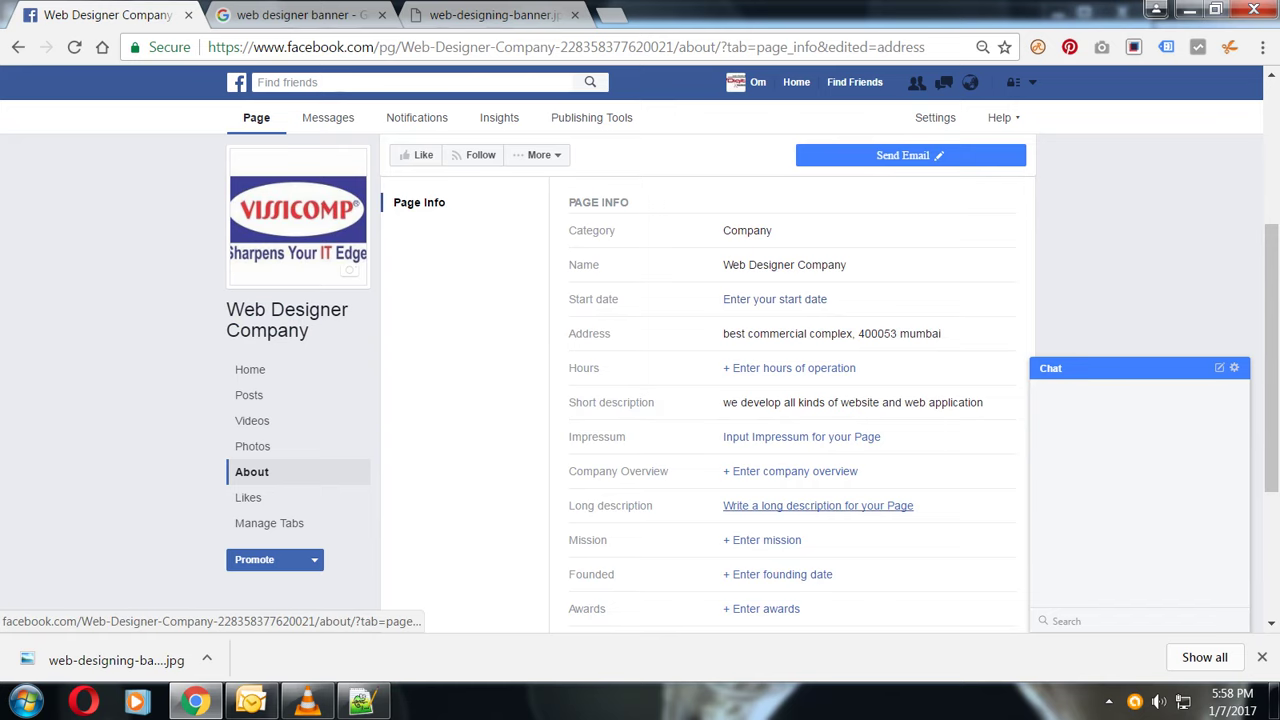
- Save the long description 'we provide training on web development as well as we take project'
{"action": "left_click", "coordinate": [818, 505]}
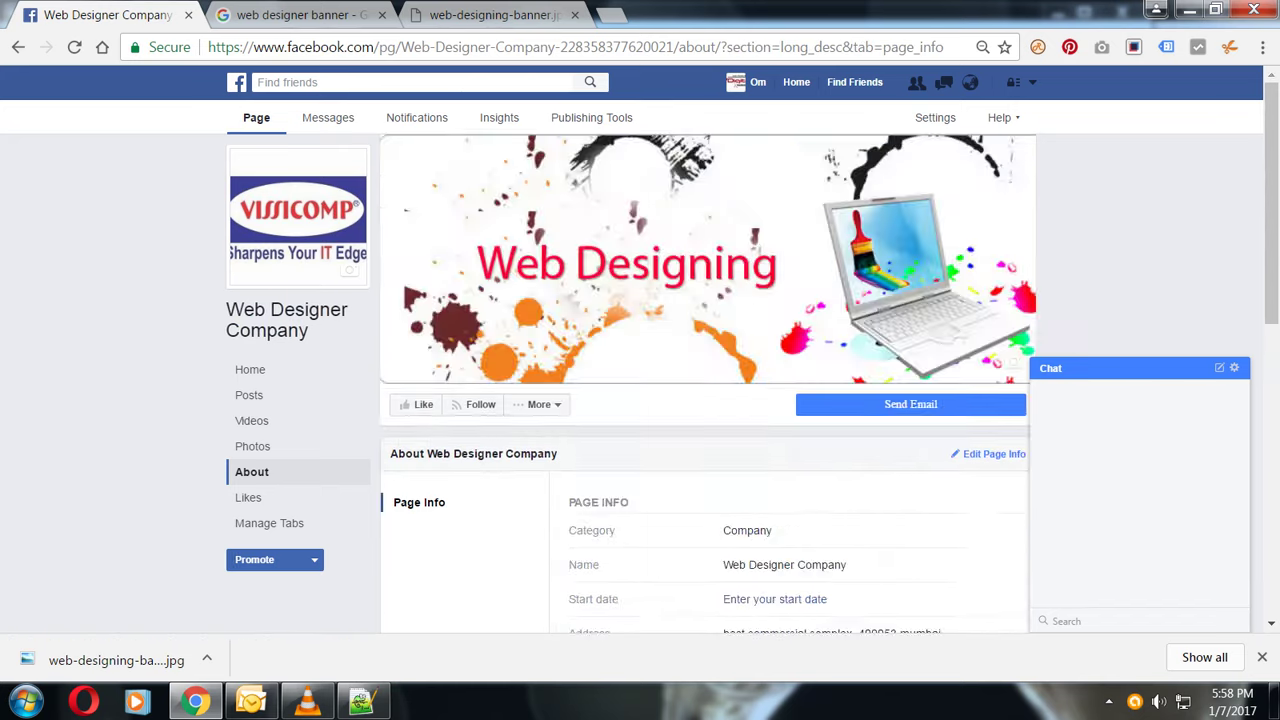
{"action": "left_click", "coordinate": [732, 413]}
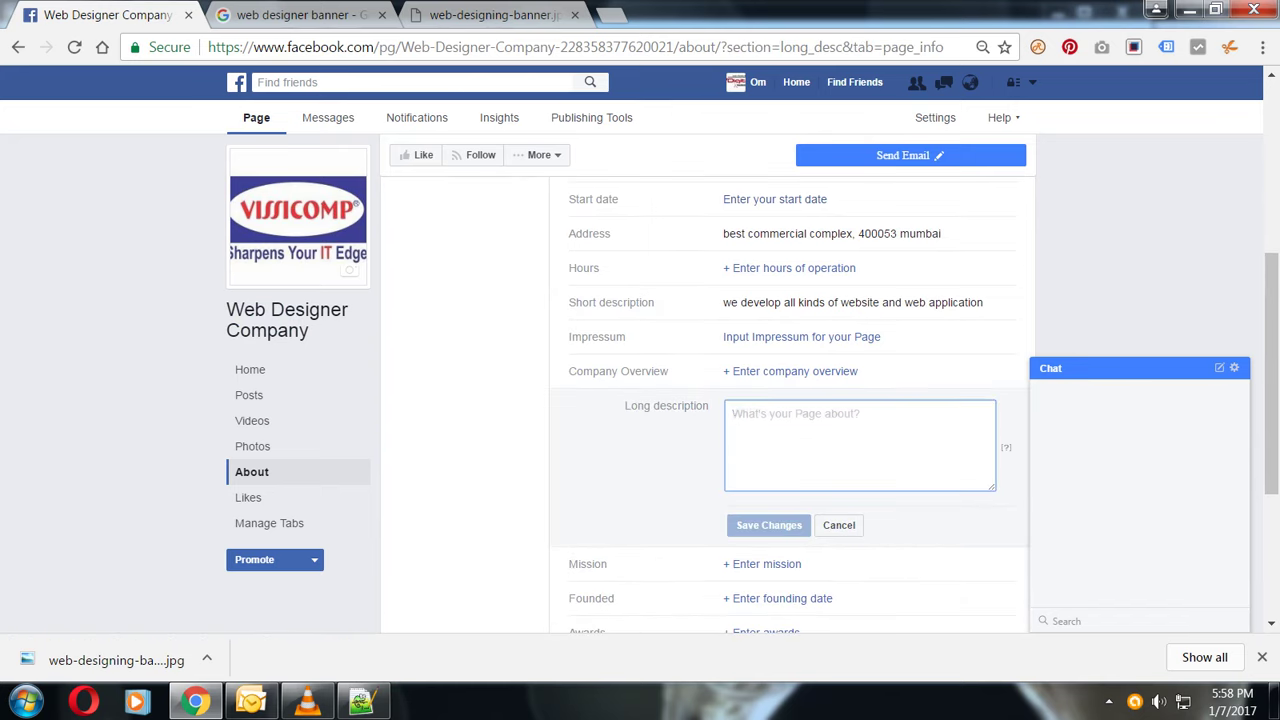
{"action": "type", "text": "we provide training on Digital"}
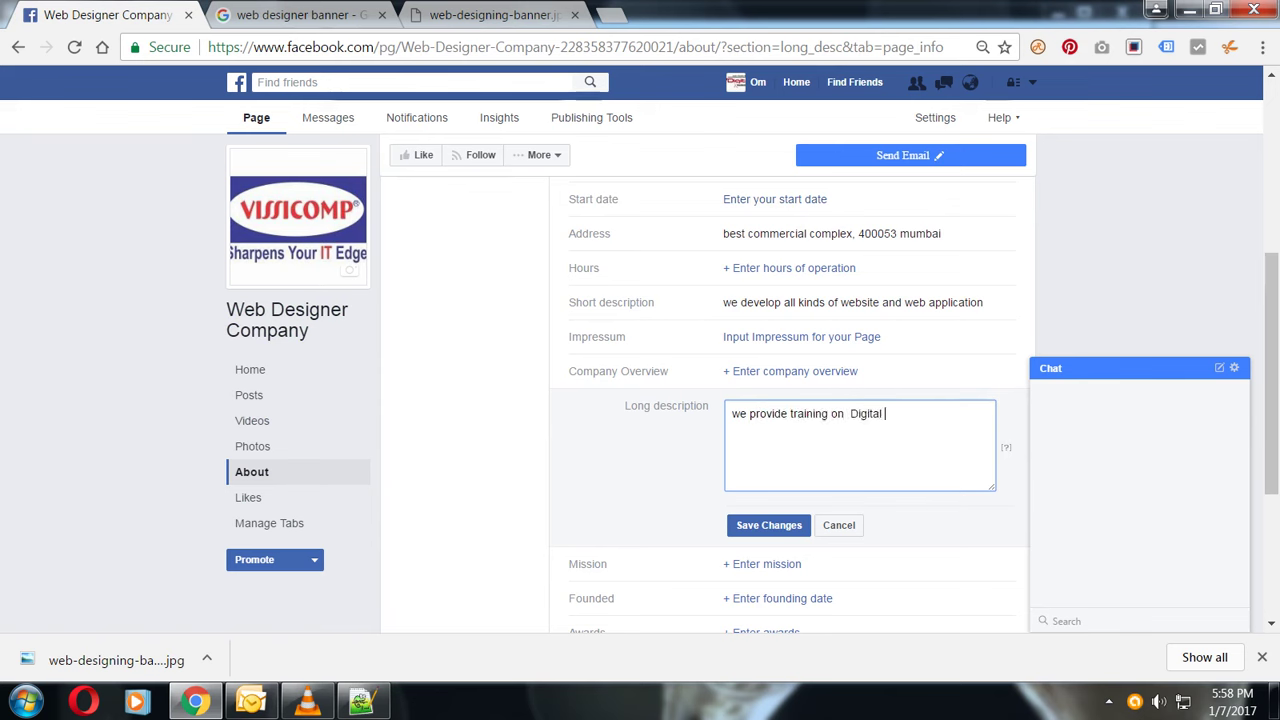
{"action": "key", "text": "BackSpace"}
{"action": "key", "text": "BackSpace"}
{"action": "key", "text": "BackSpace"}
{"action": "key", "text": "BackSpace"}
{"action": "key", "text": "BackSpace"}
{"action": "key", "text": "BackSpace"}
{"action": "key", "text": "BackSpace"}
{"action": "type", "text": "web development as we"}
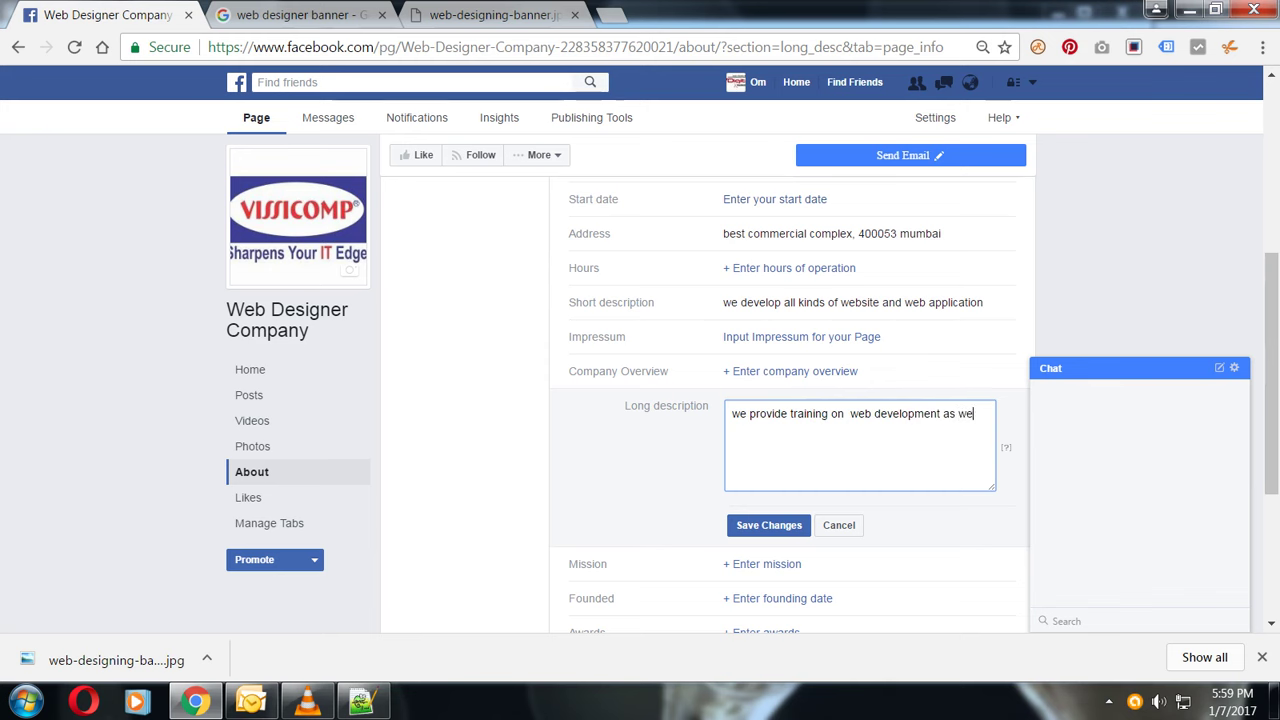
{"action": "type", "text": "ll as we provide"}
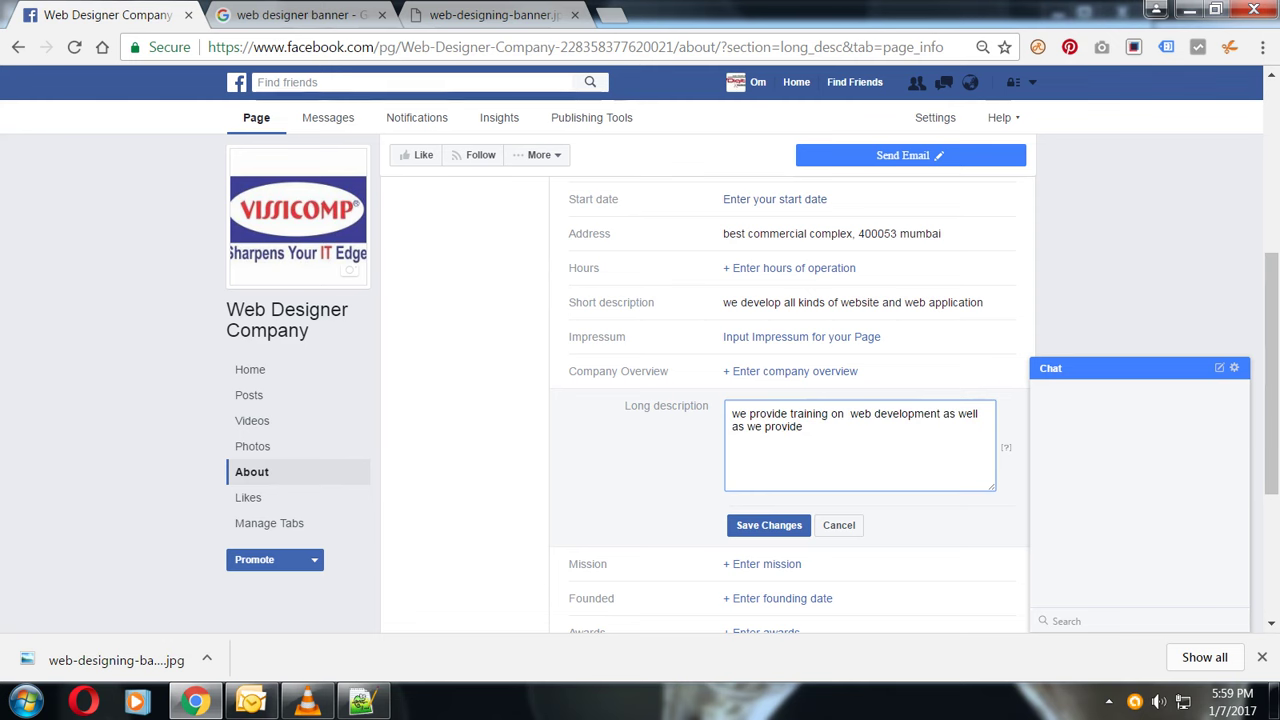
{"action": "key", "text": "BackSpace"}
{"action": "key", "text": "BackSpace"}
{"action": "key", "text": "BackSpace"}
{"action": "key", "text": "BackSpace"}
{"action": "key", "text": "BackSpace"}
{"action": "key", "text": "BackSpace"}
{"action": "key", "text": "BackSpace"}
{"action": "key", "text": "BackSpace"}
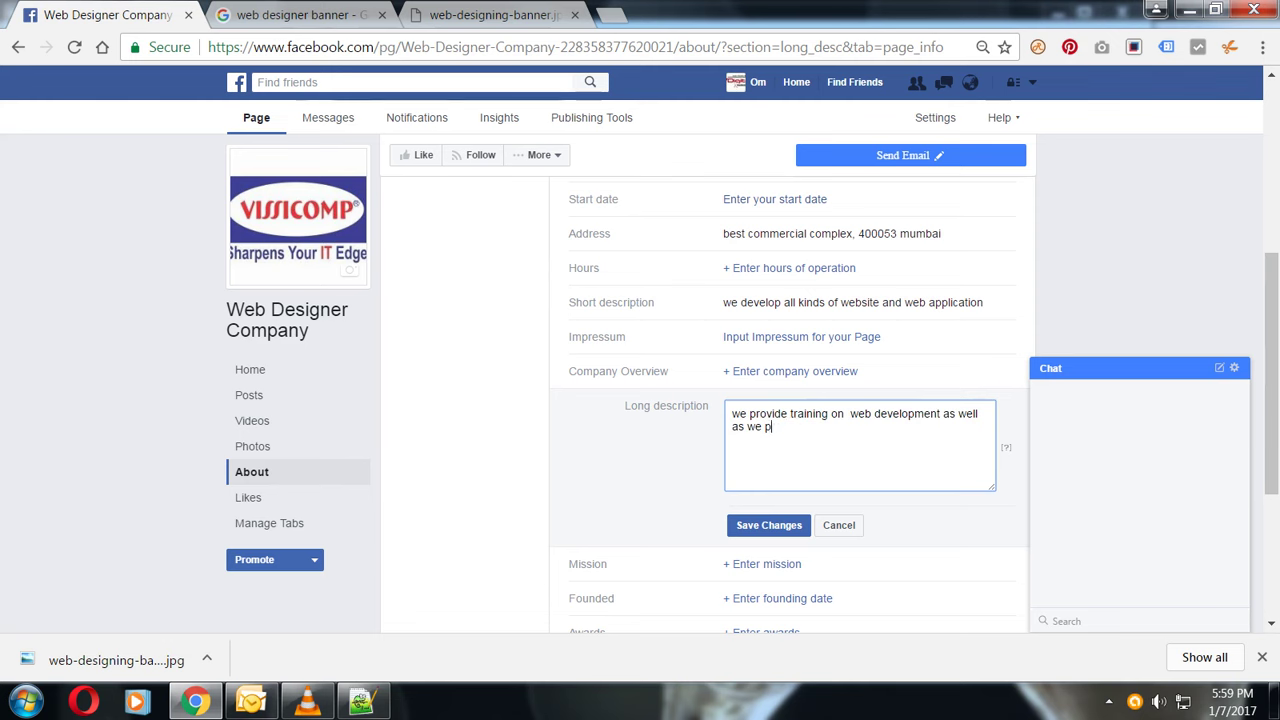
{"action": "type", "text": "take project"}
{"action": "left_click", "coordinate": [769, 525]}
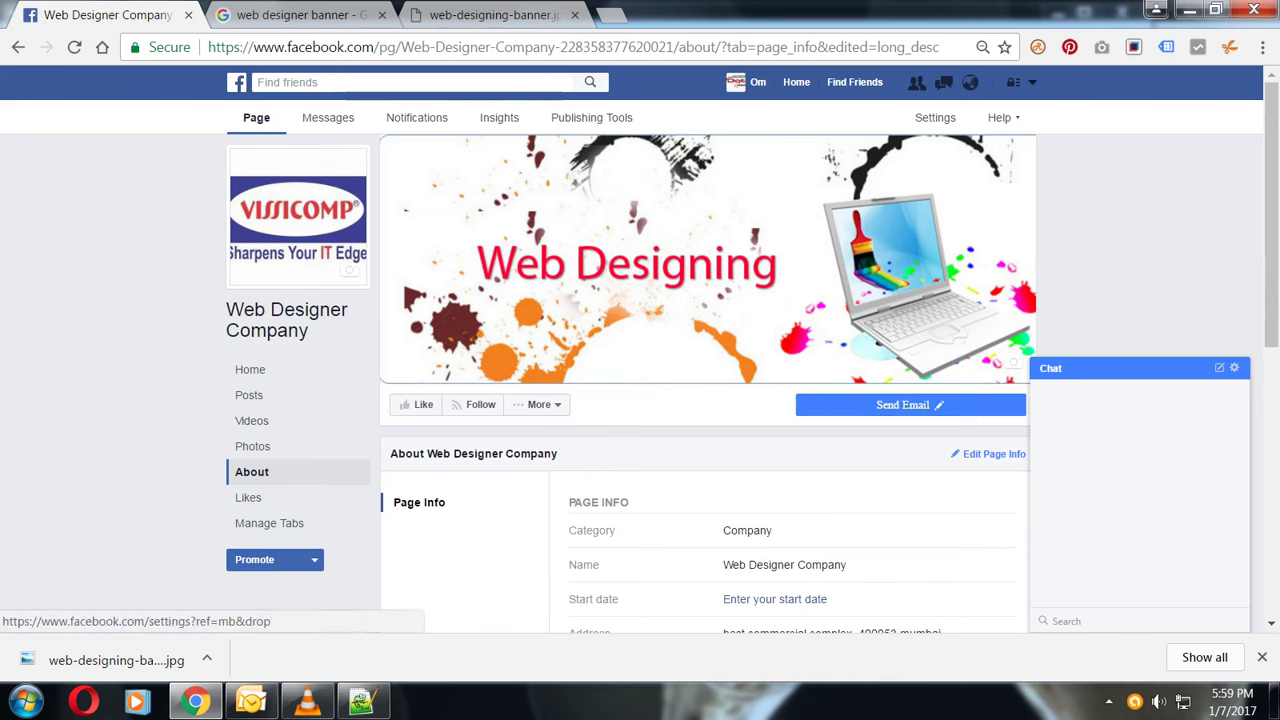
- Switch to the Web Designer Company page home via the account menu and browse its timeline
{"action": "left_click", "coordinate": [1032, 82]}
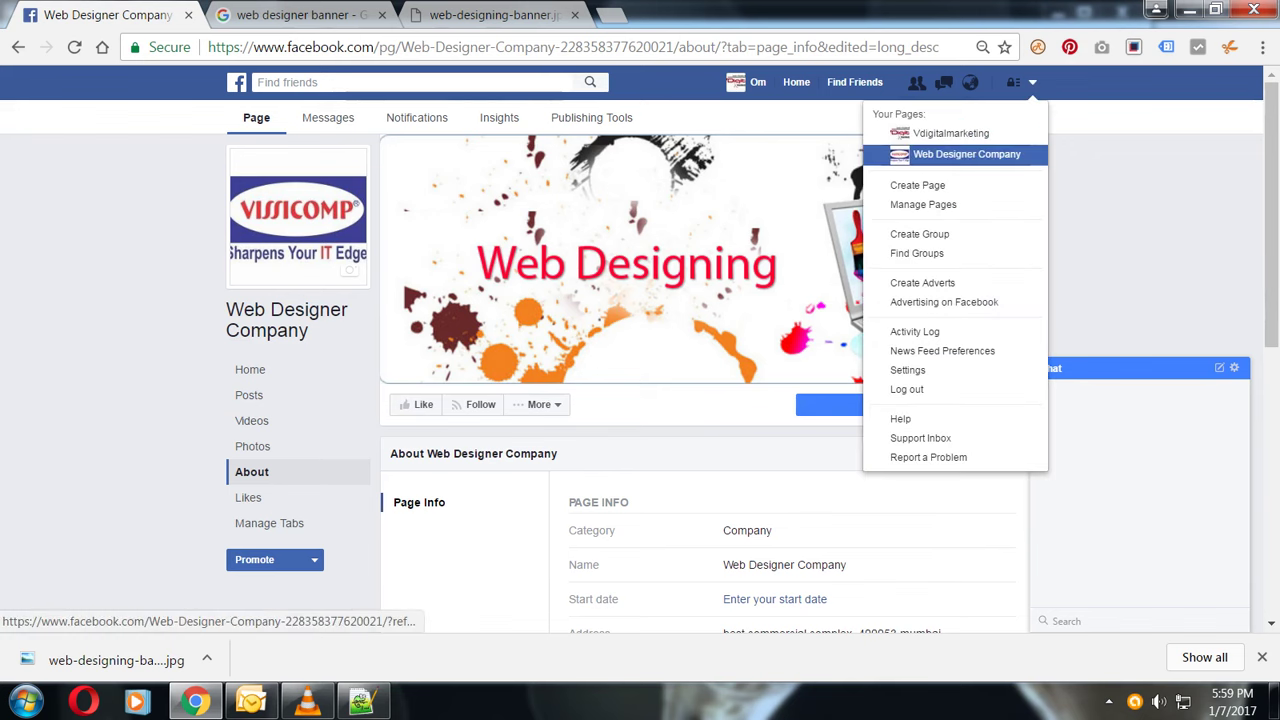
{"action": "left_click", "coordinate": [940, 131]}
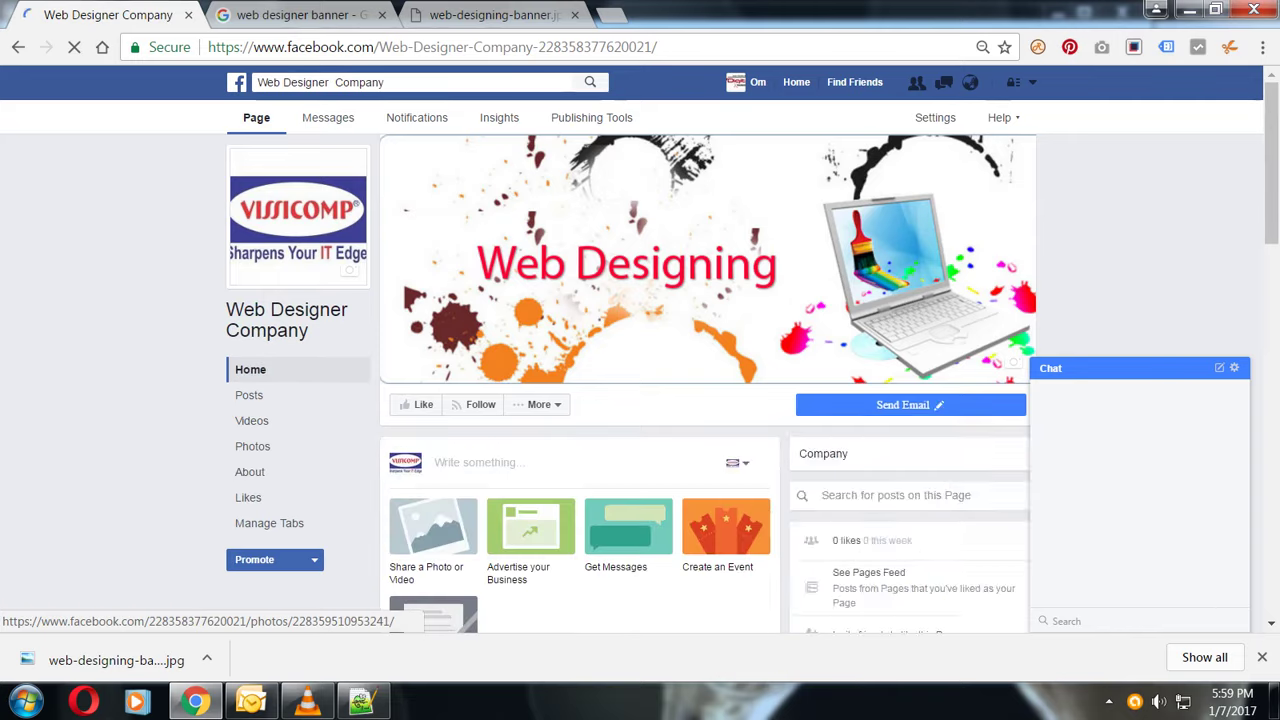
{"action": "scroll", "coordinate": [640, 400], "scroll_direction": "down", "scroll_amount": 4}
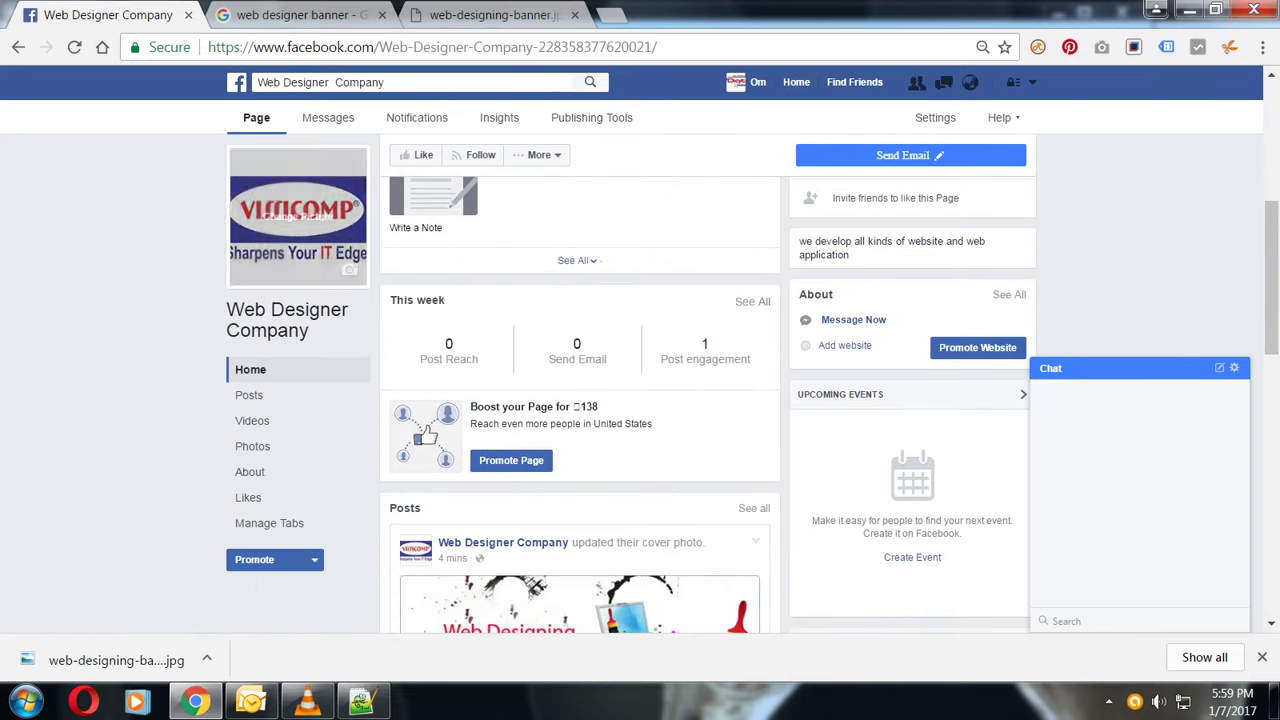
{"action": "scroll", "coordinate": [640, 390], "scroll_direction": "up", "scroll_amount": 4}
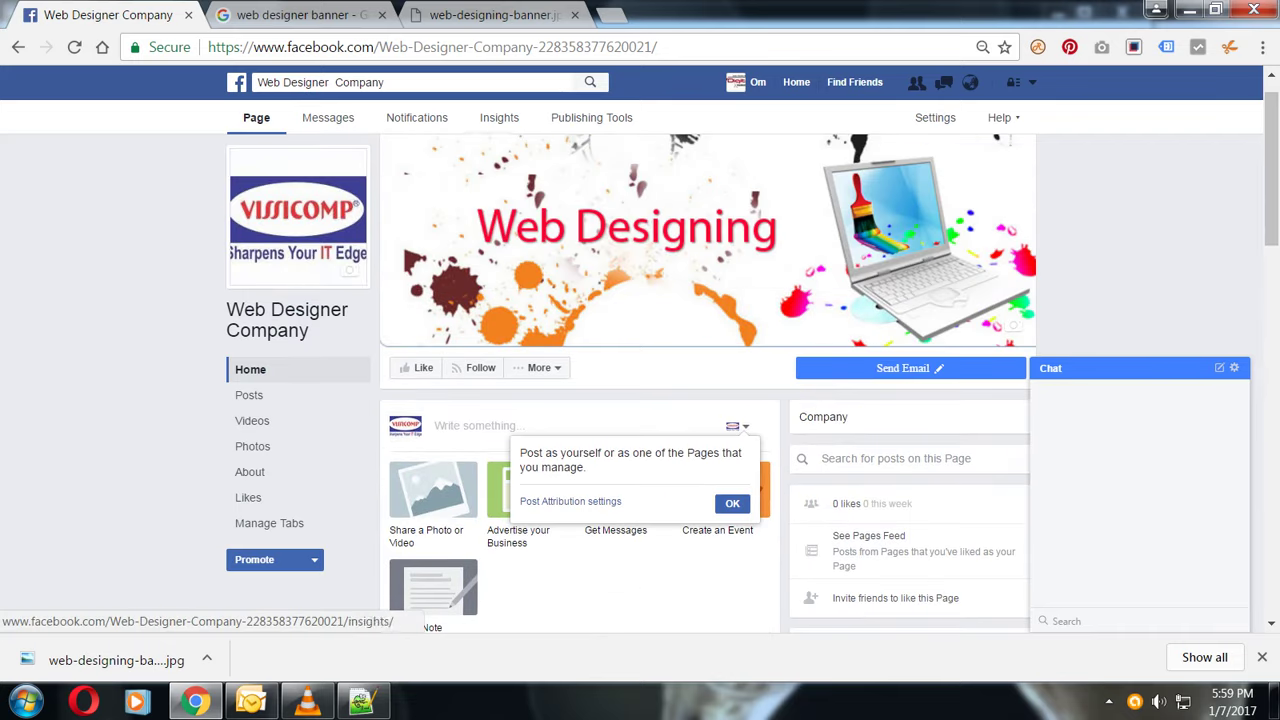
{"action": "scroll", "coordinate": [640, 390], "scroll_direction": "down", "scroll_amount": 4}
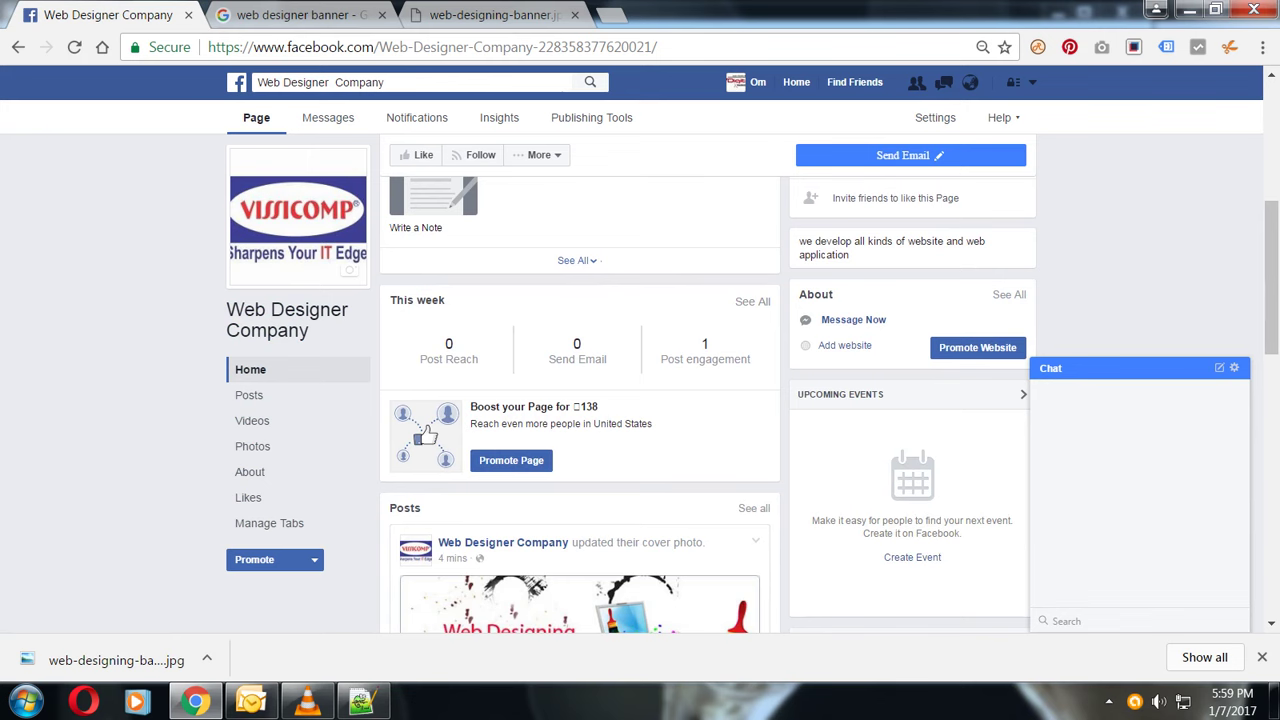
{"action": "scroll", "coordinate": [580, 390], "scroll_direction": "up", "scroll_amount": 2}
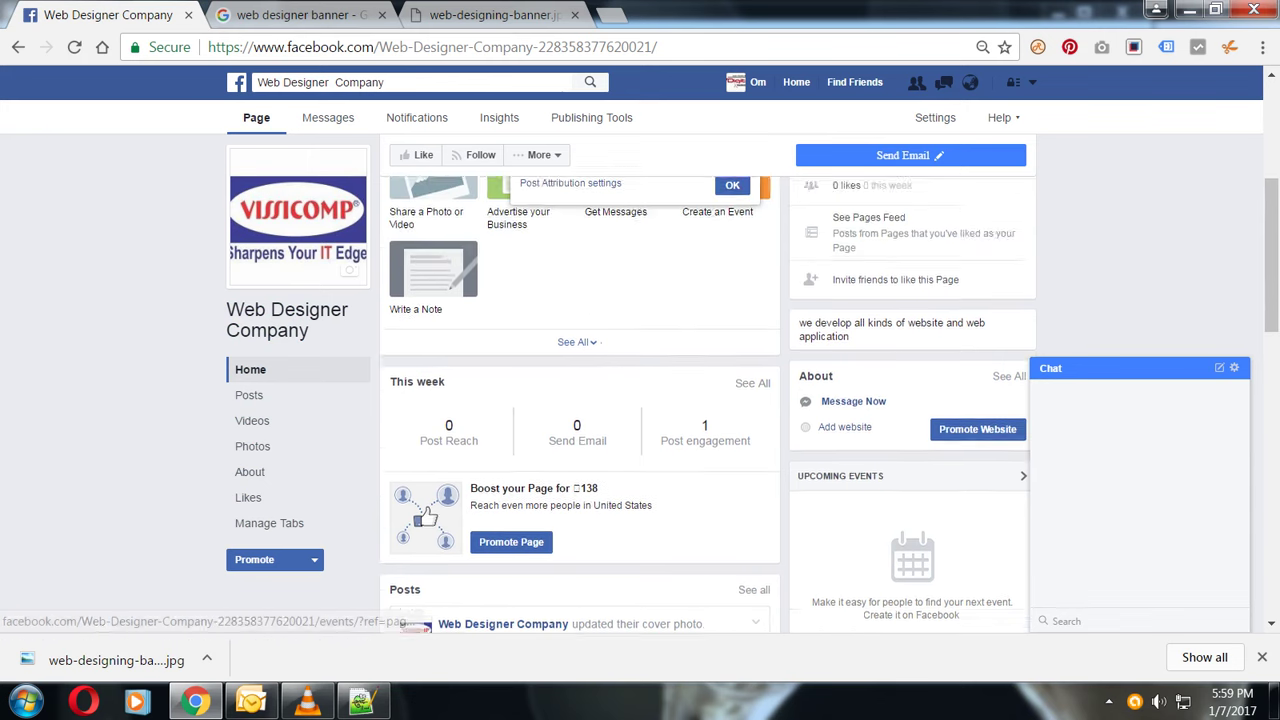
- Open the Invite friends dialog and close it without inviting anyone
{"action": "left_click", "coordinate": [895, 398]}
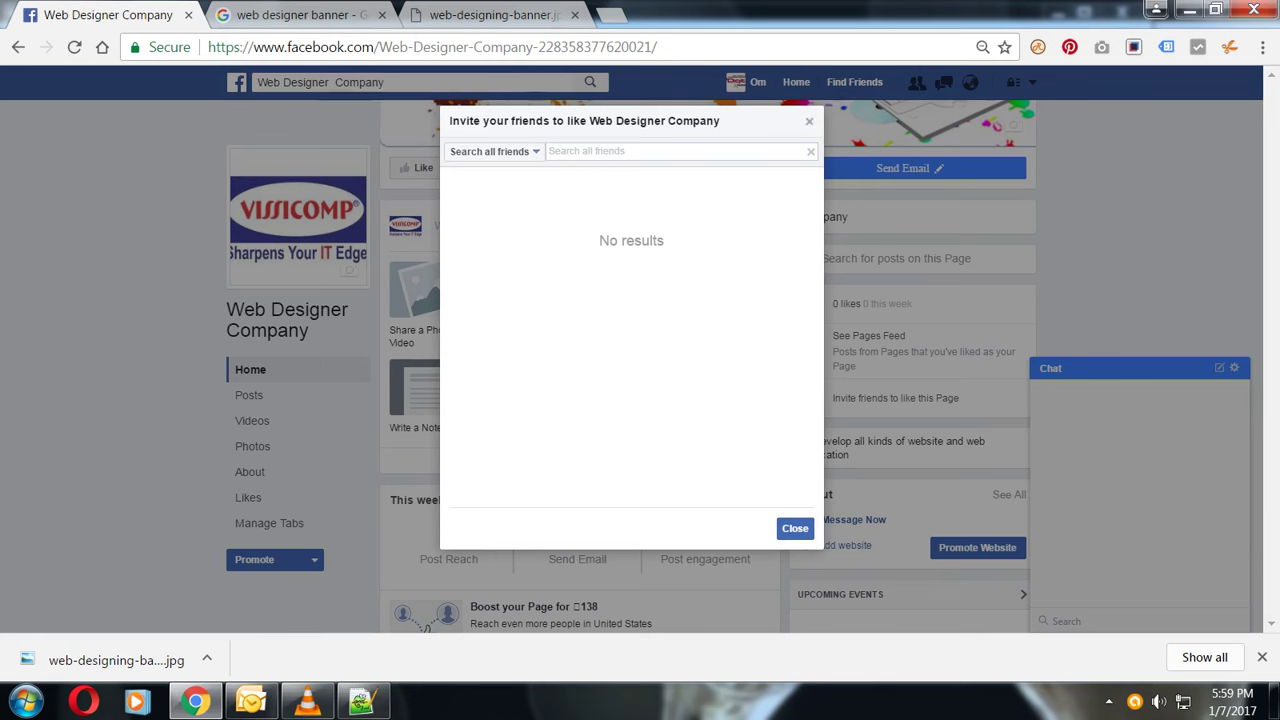
{"action": "left_click", "coordinate": [809, 121]}
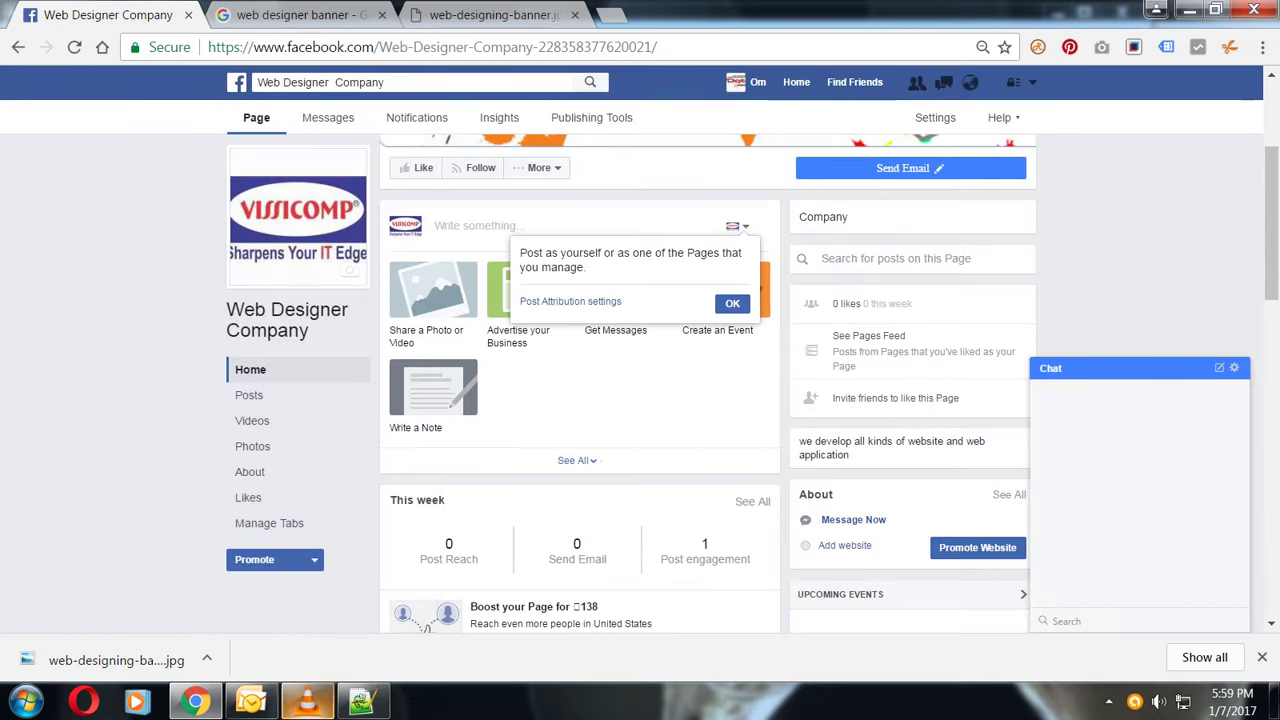
{"action": "left_click", "coordinate": [307, 700]}
- Add the closing line 'thank you to see how to create a facebook page example', fixing typos
{"action": "left_click", "coordinate": [361, 700]}
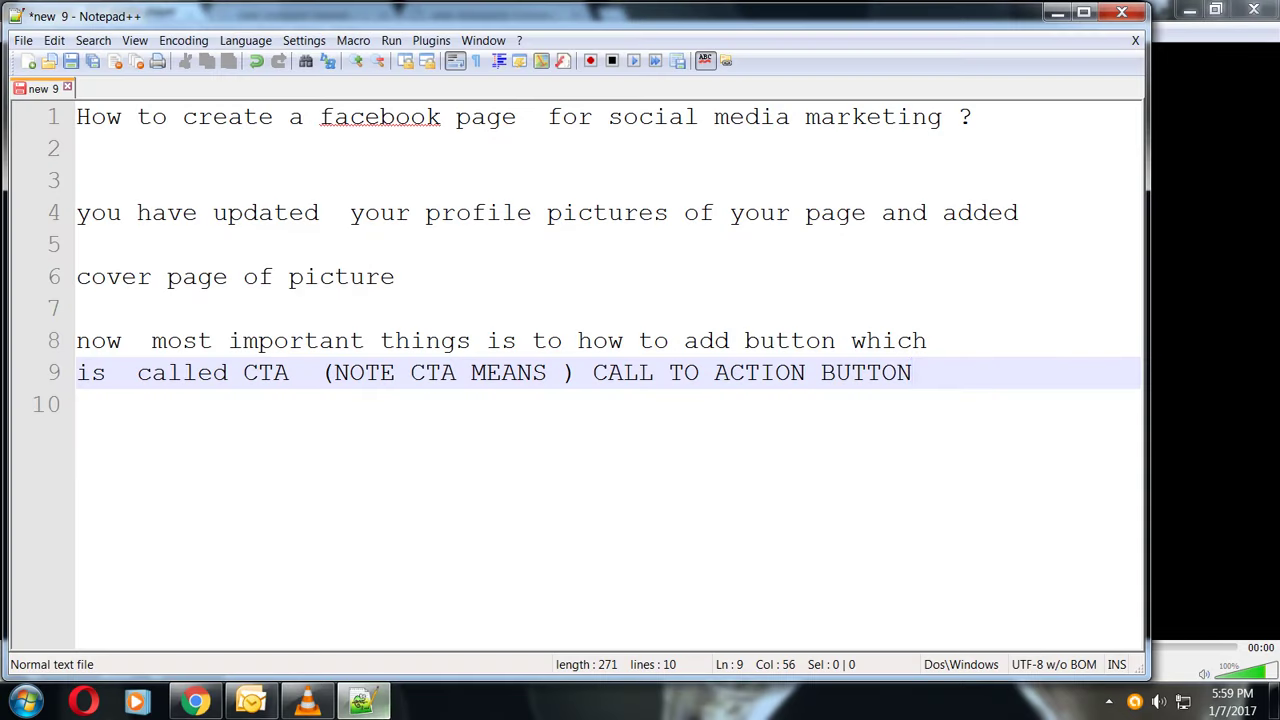
{"action": "key", "text": "Return"}
{"action": "key", "text": "Return"}
{"action": "key", "text": "Return"}
{"action": "type", "text": "thnak"}
{"action": "key", "text": "BackSpace"}
{"action": "key", "text": "BackSpace"}
{"action": "key", "text": "BackSpace"}
{"action": "key", "text": "BackSpace"}
{"action": "key", "text": "BackSpace"}
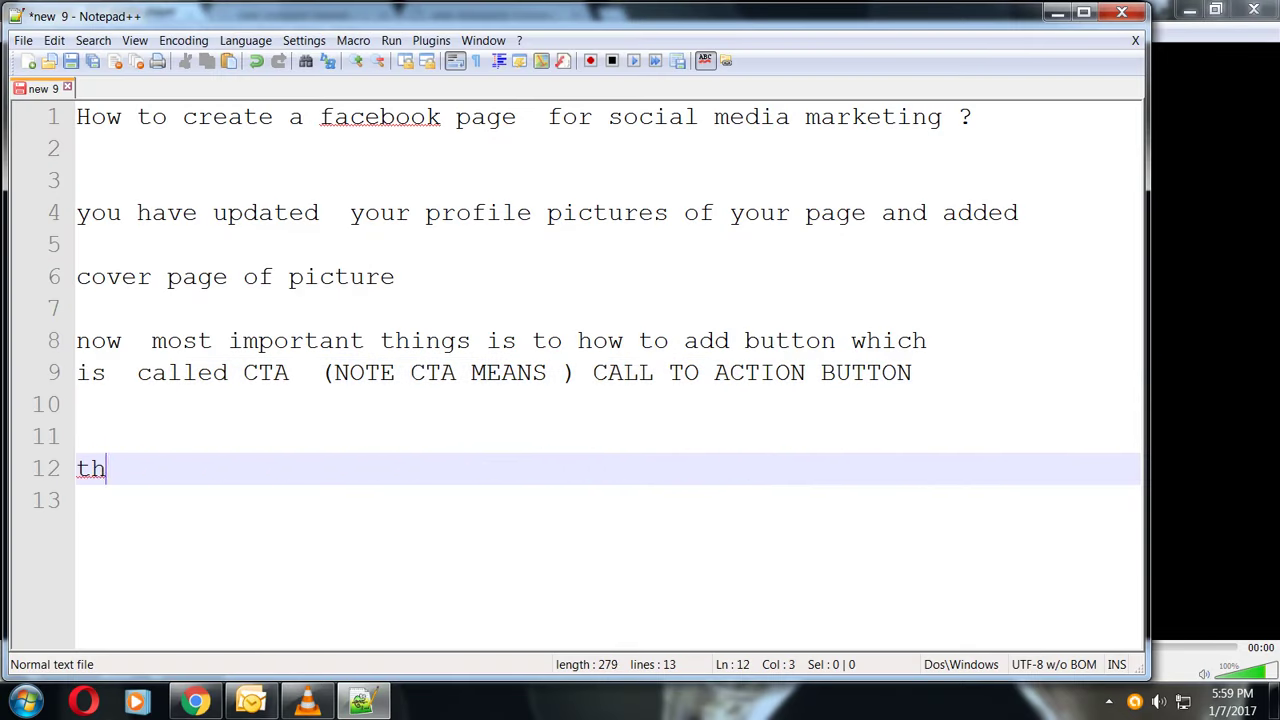
{"action": "type", "text": "hank  y"}
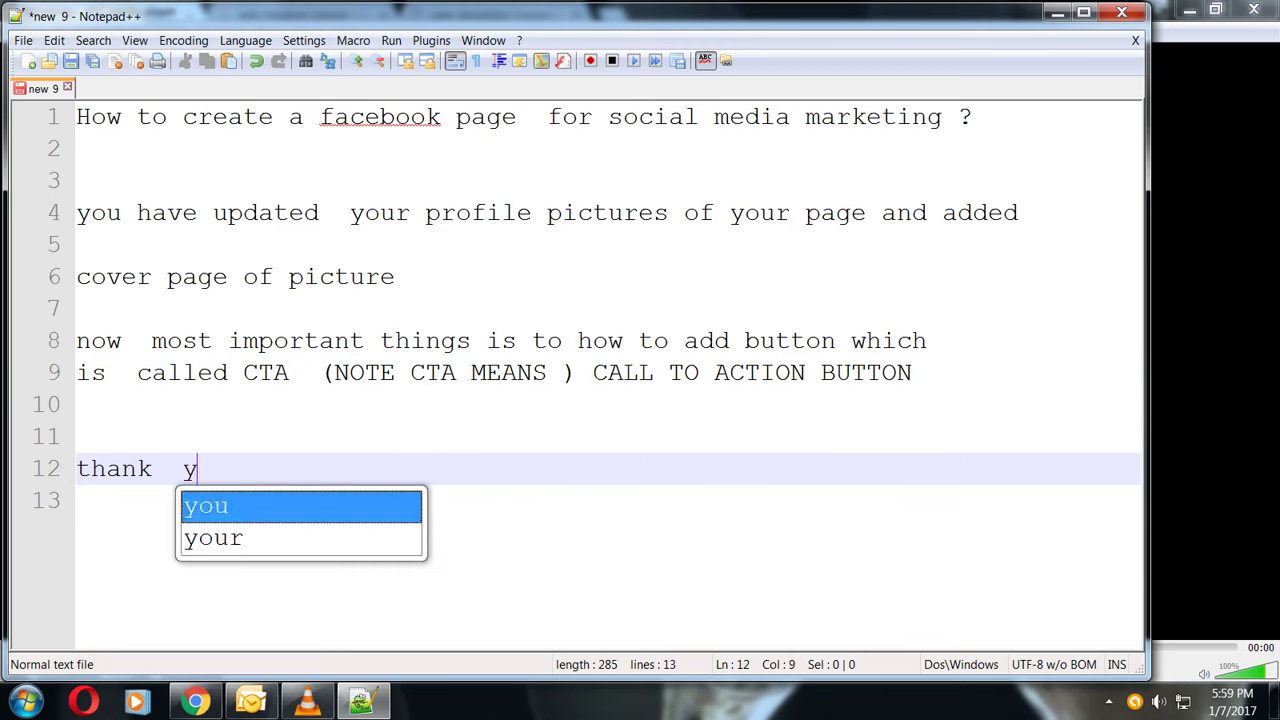
{"action": "type", "text": "ou to see how to c"}
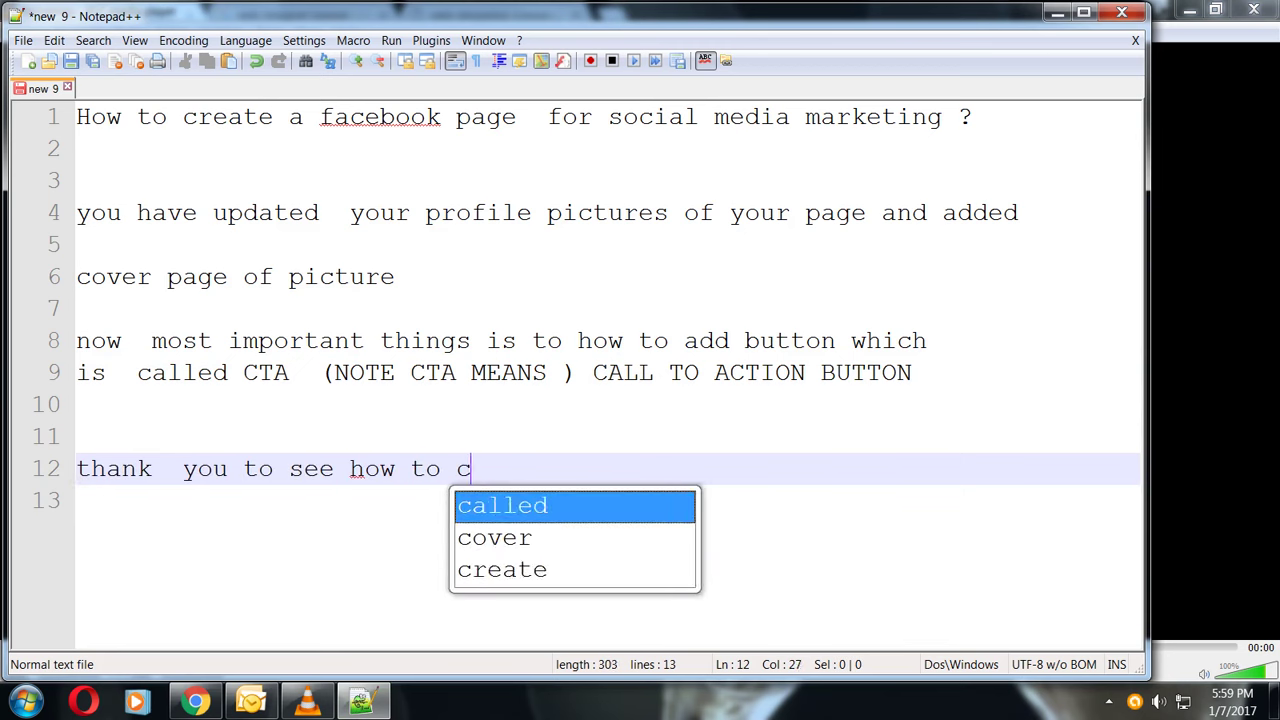
{"action": "type", "text": "reate a fac"}
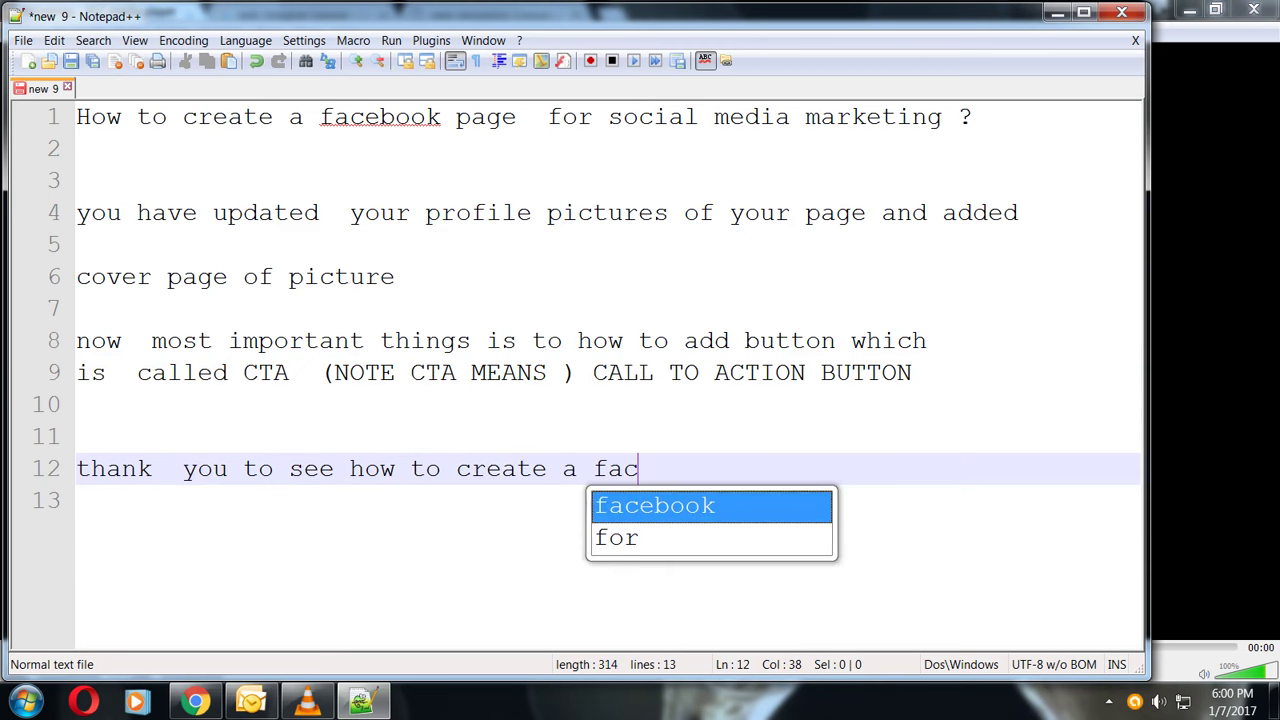
{"action": "type", "text": "ebook page e"}
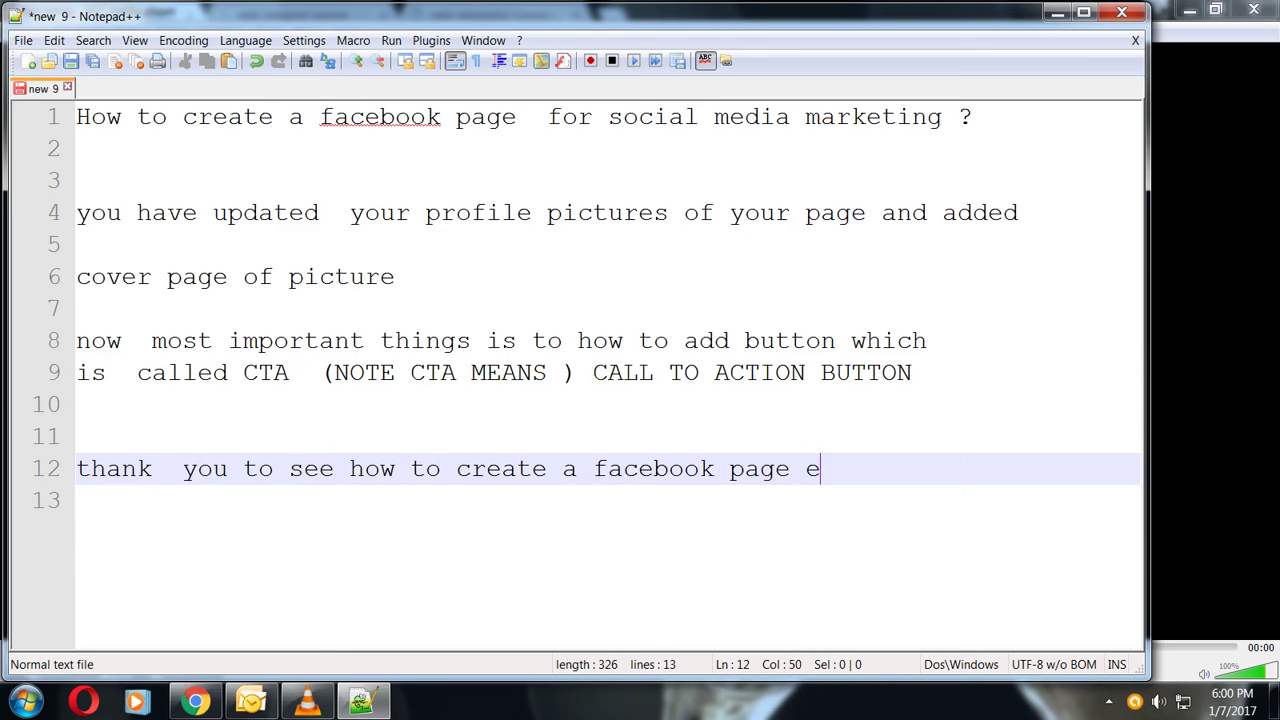
{"action": "type", "text": "xample"}
{"action": "key", "text": "Return"}
{"action": "key", "text": "Return"}
{"action": "type", "text": "note :"}
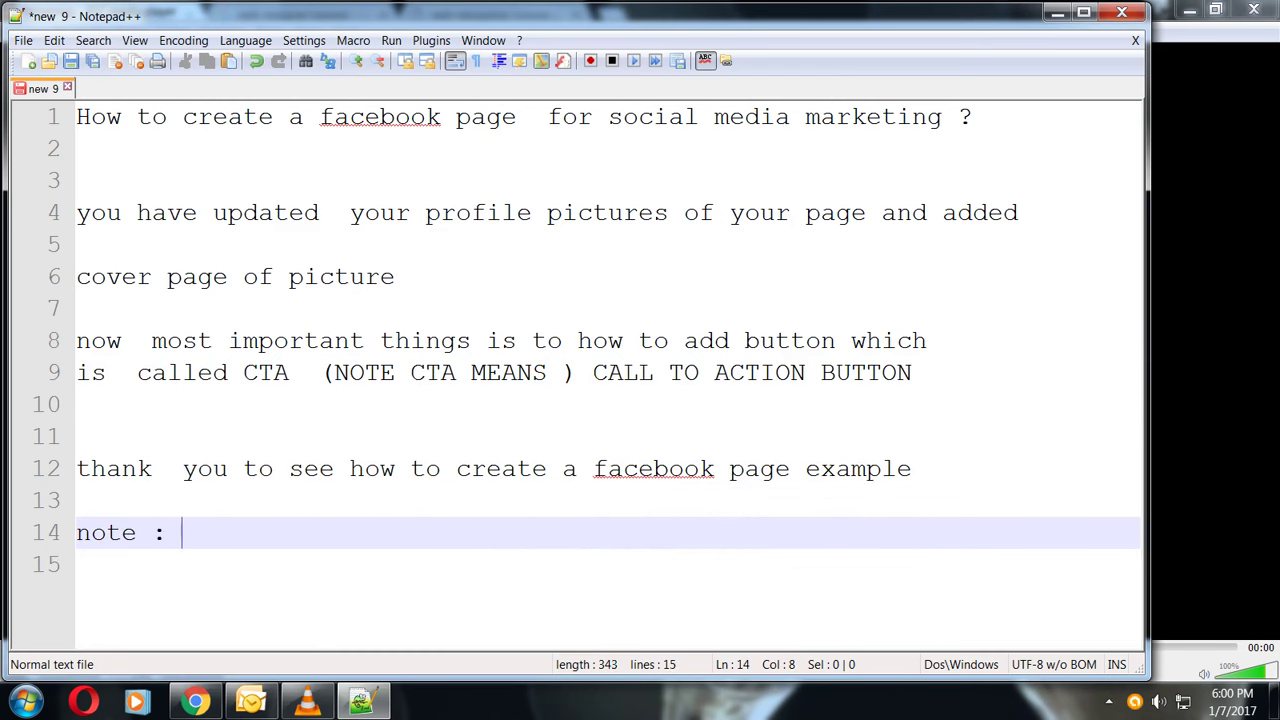
{"action": "key", "text": "BackSpace"}
{"action": "key", "text": "BackSpace"}
{"action": "key", "text": "BackSpace"}
{"action": "key", "text": "BackSpace"}
{"action": "key", "text": "BackSpace"}
{"action": "key", "text": "BackSpace"}
{"action": "key", "text": "BackSpace"}
{"action": "key", "text": "BackSpace"}
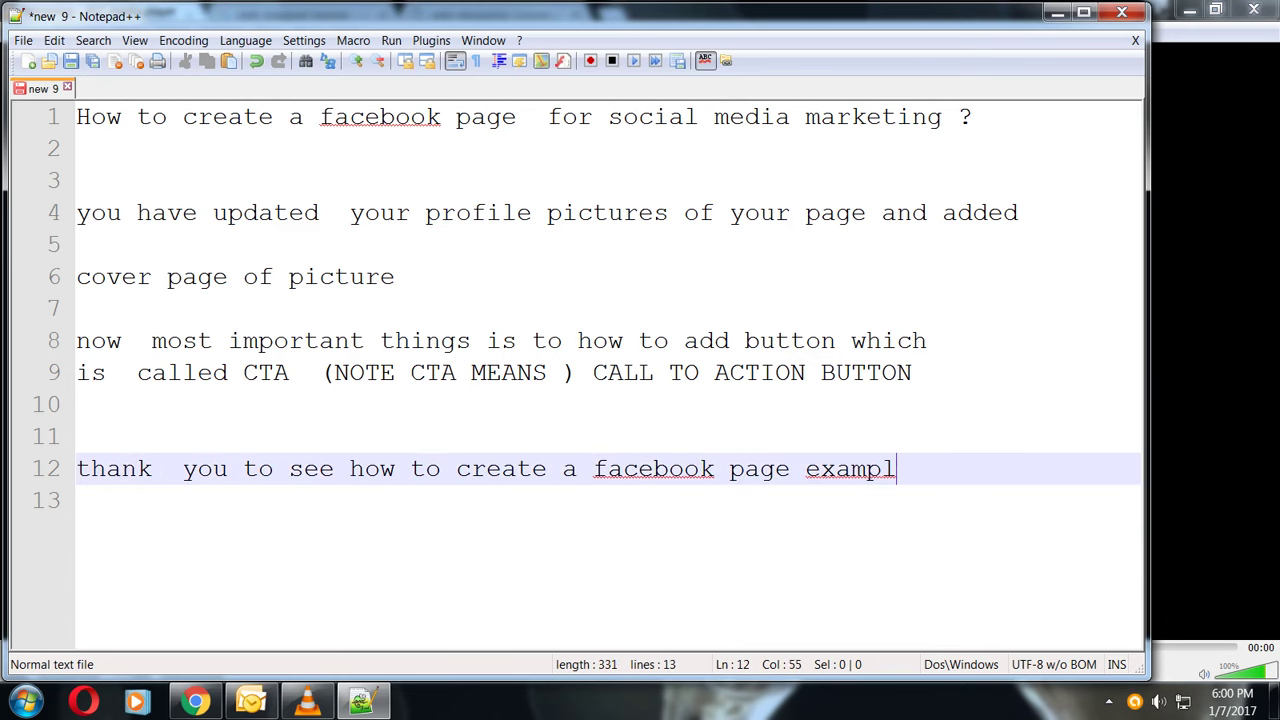